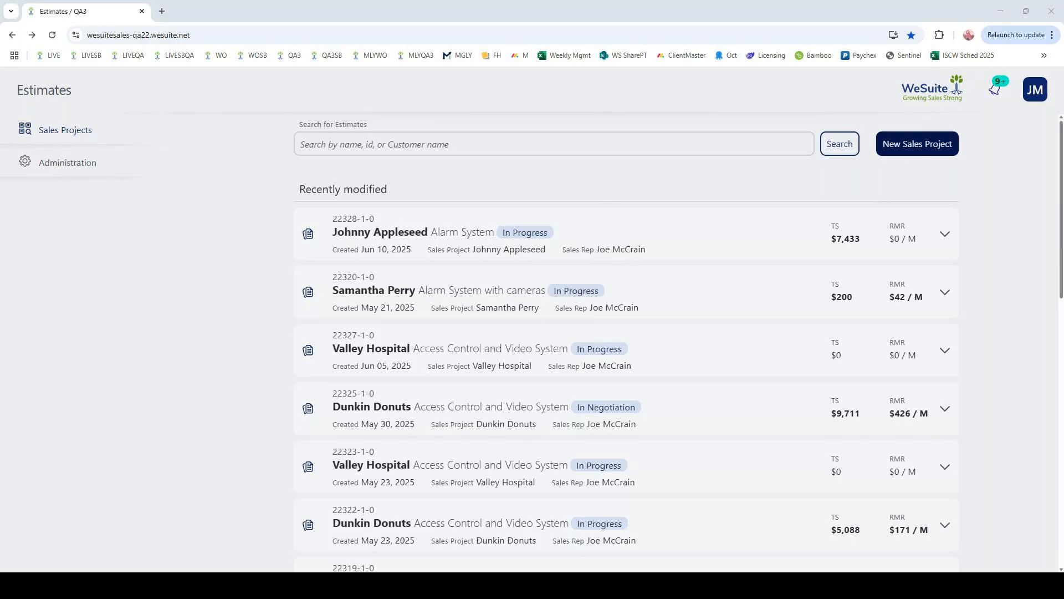
Open the most recently modified Alarm System estimate and expand its Estimate folder to list materials and labor
{"action": "left_click_drag", "start_coordinate": [1063, 78], "coordinate": [530, 1]}
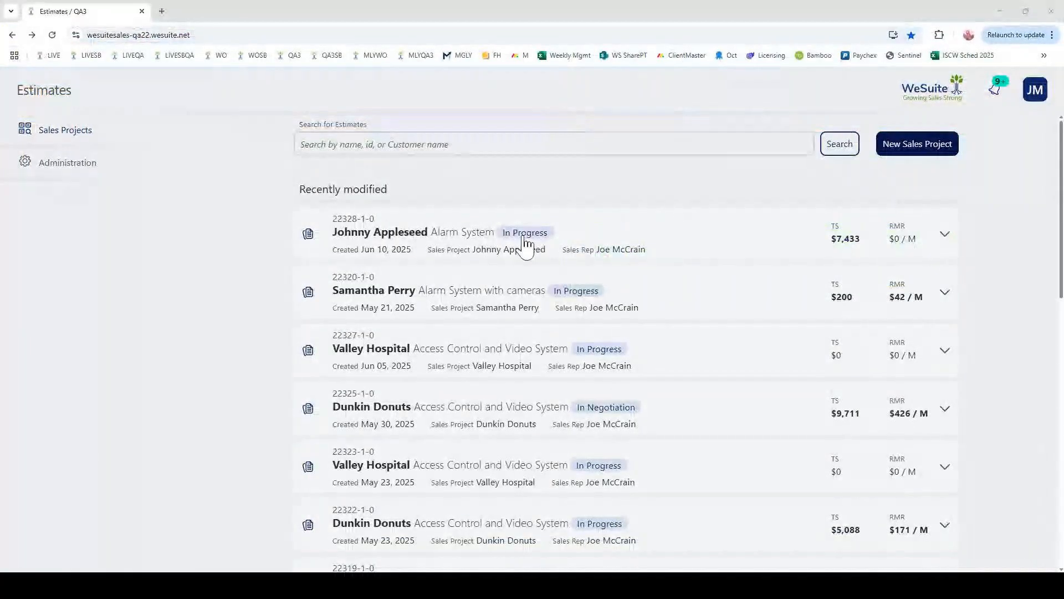
{"action": "left_click", "coordinate": [543, 251]}
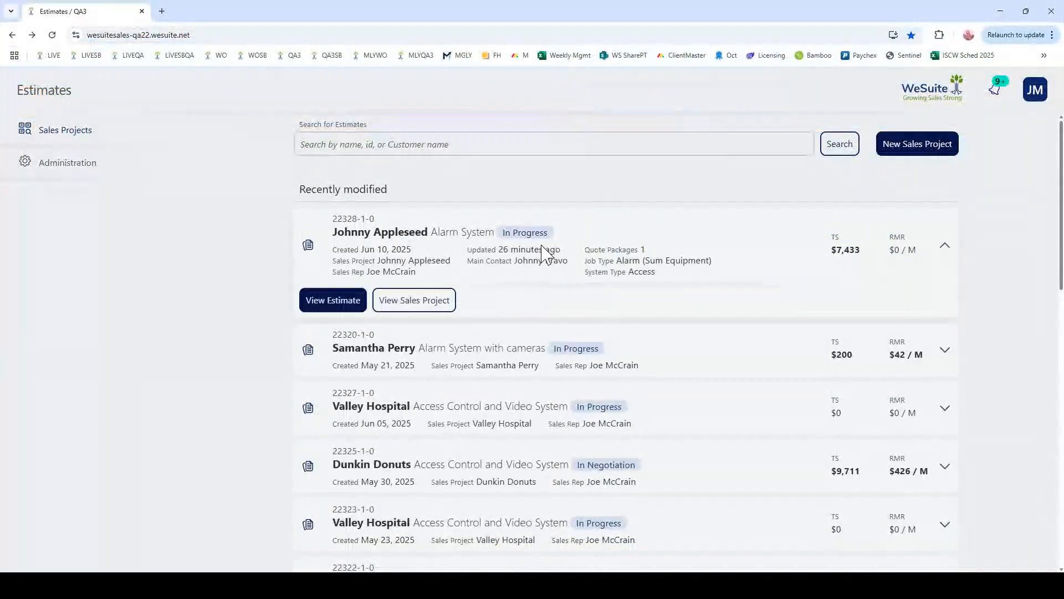
{"action": "left_click", "coordinate": [347, 300]}
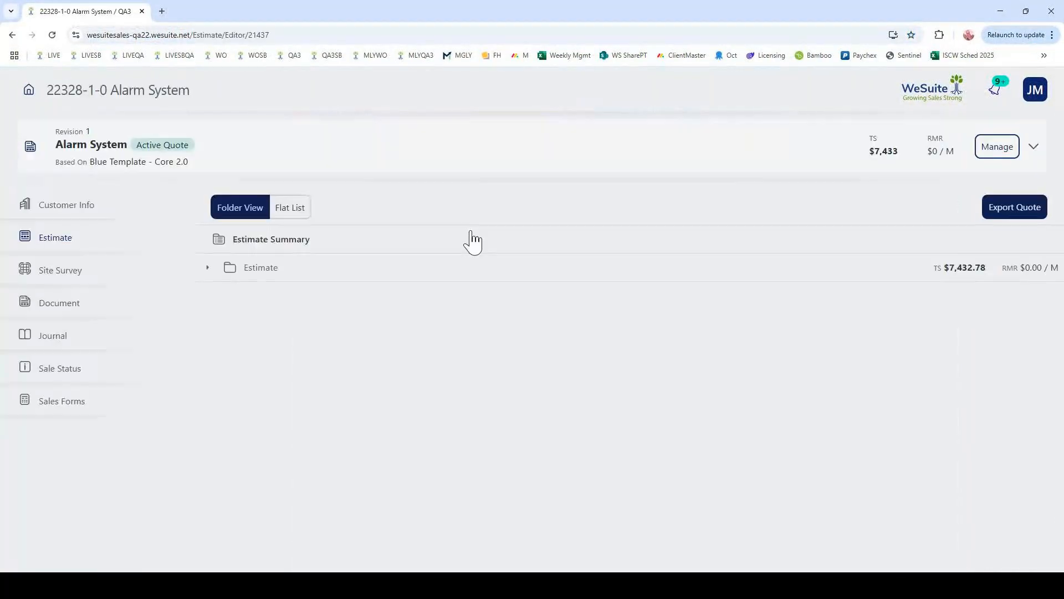
{"action": "left_click", "coordinate": [210, 268]}
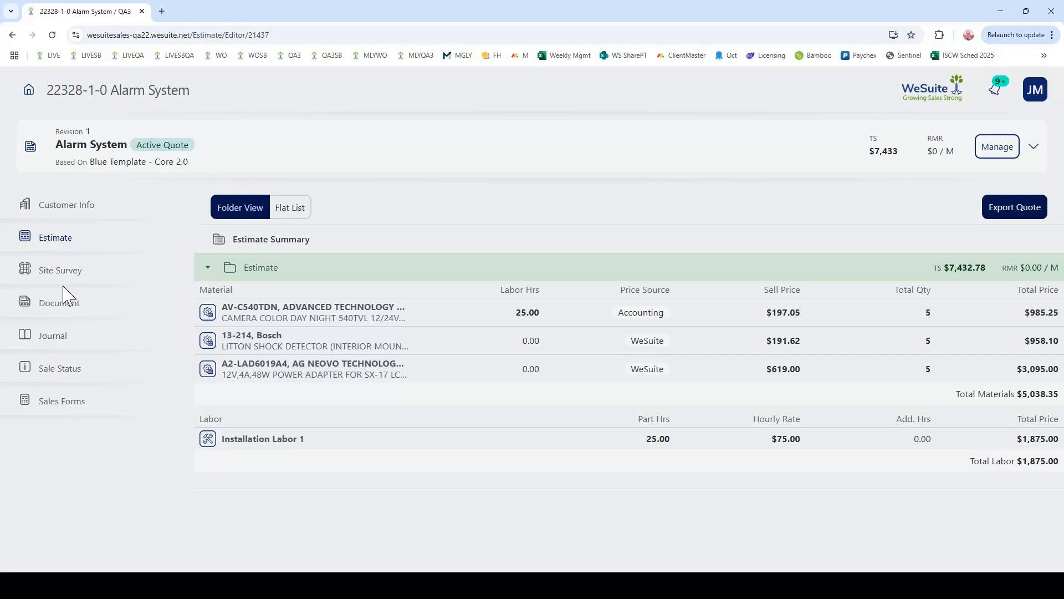
Review the estimate's customer information, including the customer, site and billing locations, and assigned contacts
{"action": "left_click", "coordinate": [71, 206]}
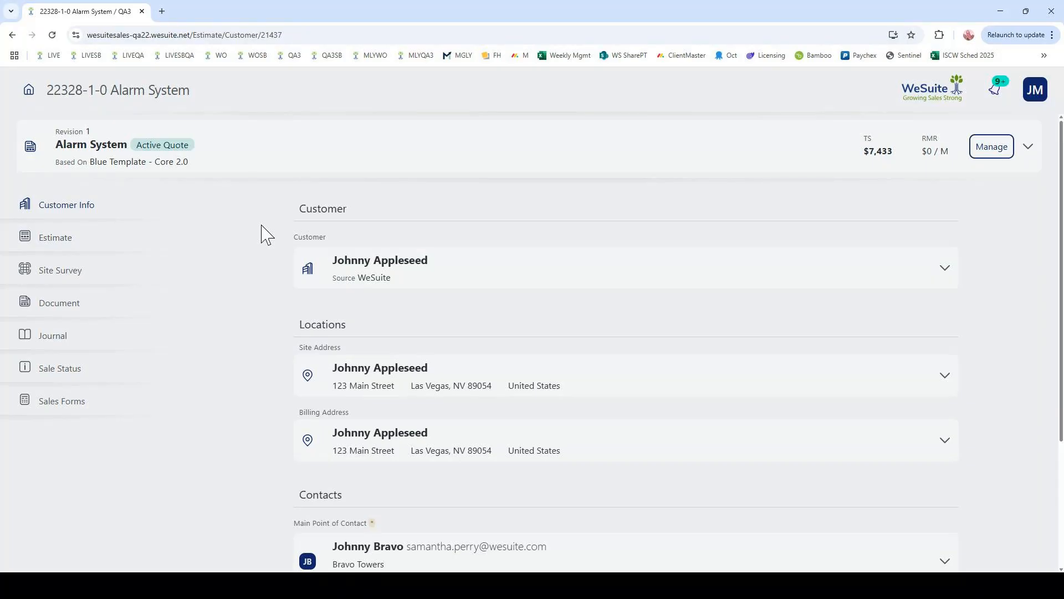
{"action": "scroll", "coordinate": [266, 233], "scroll_direction": "down", "scroll_amount": 2}
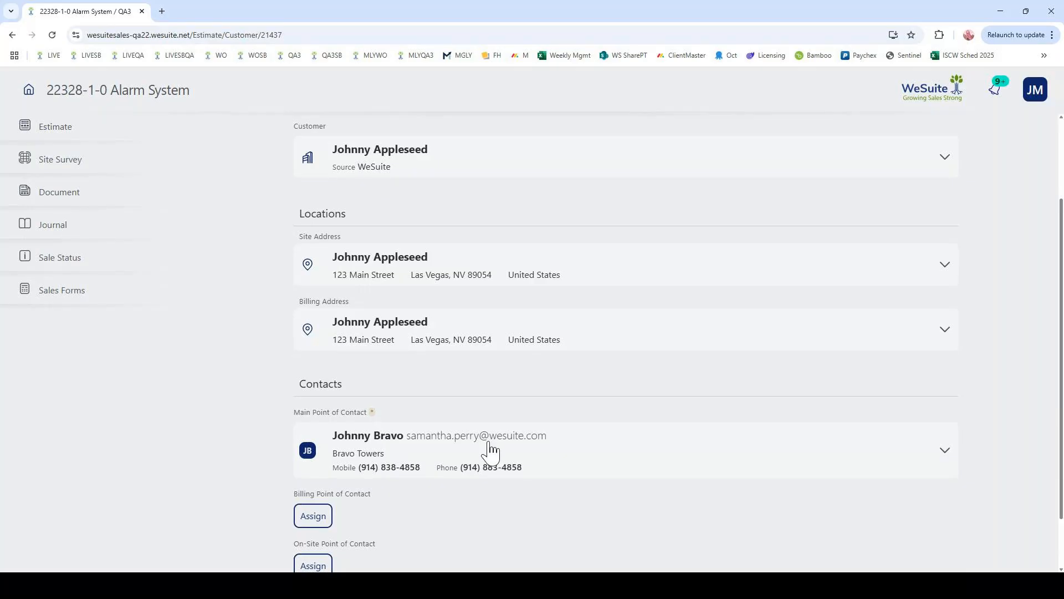
{"action": "scroll", "coordinate": [252, 166], "scroll_direction": "up", "scroll_amount": 2}
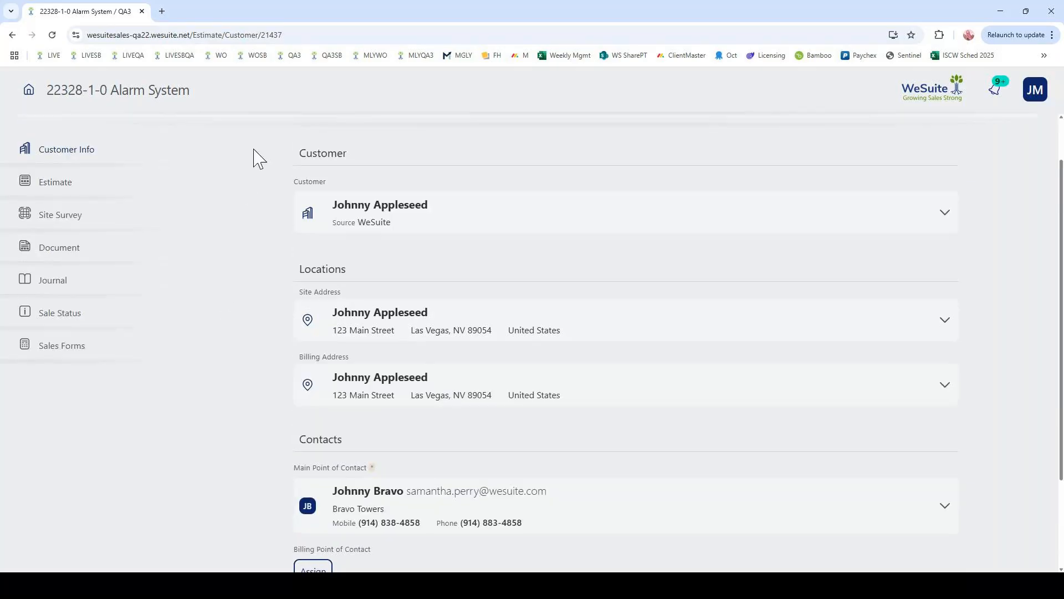
Add the Monitoring Services Agreement - eS contract to the Alarm System quote documents and save the selection
{"action": "left_click", "coordinate": [64, 245]}
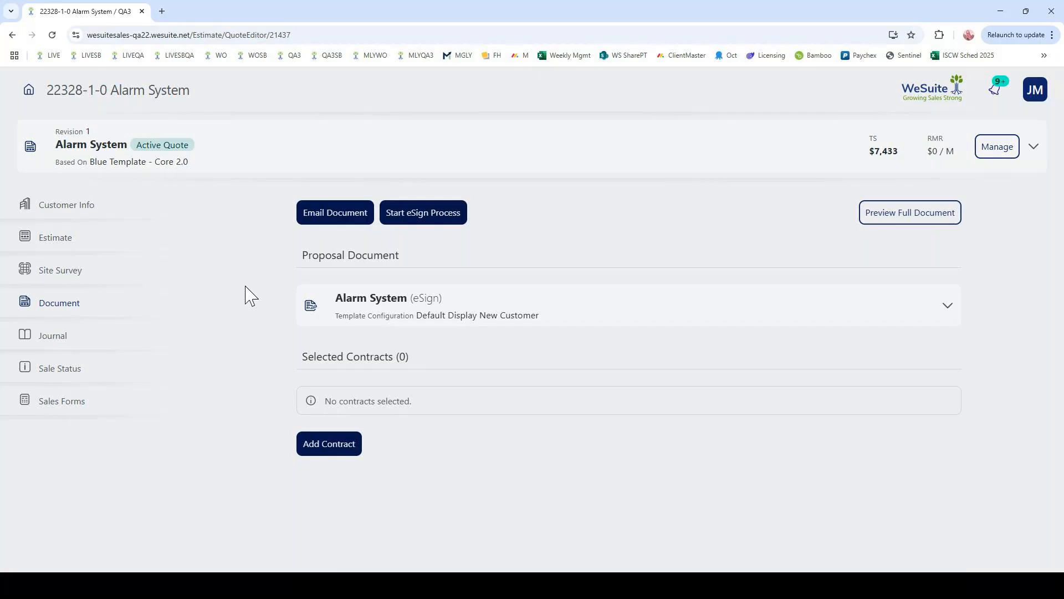
{"action": "left_click", "coordinate": [442, 305]}
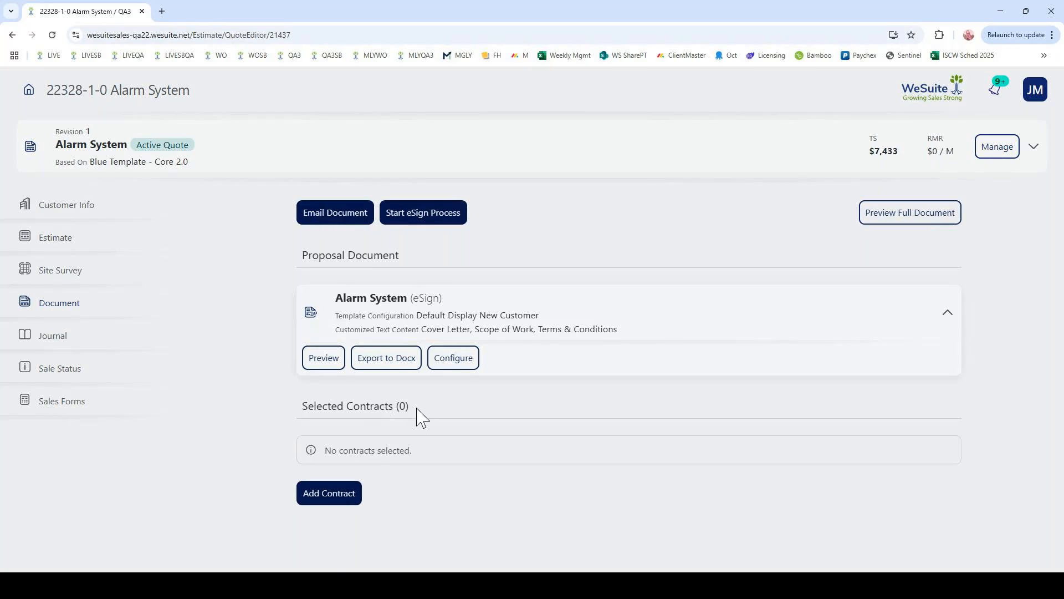
{"action": "left_click", "coordinate": [355, 496]}
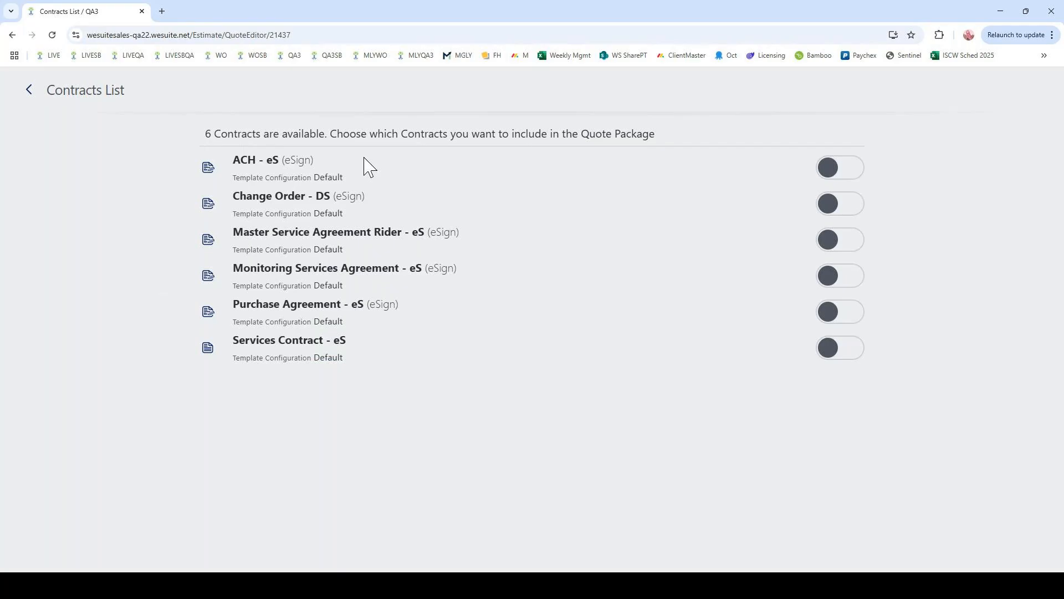
{"action": "left_click", "coordinate": [831, 275]}
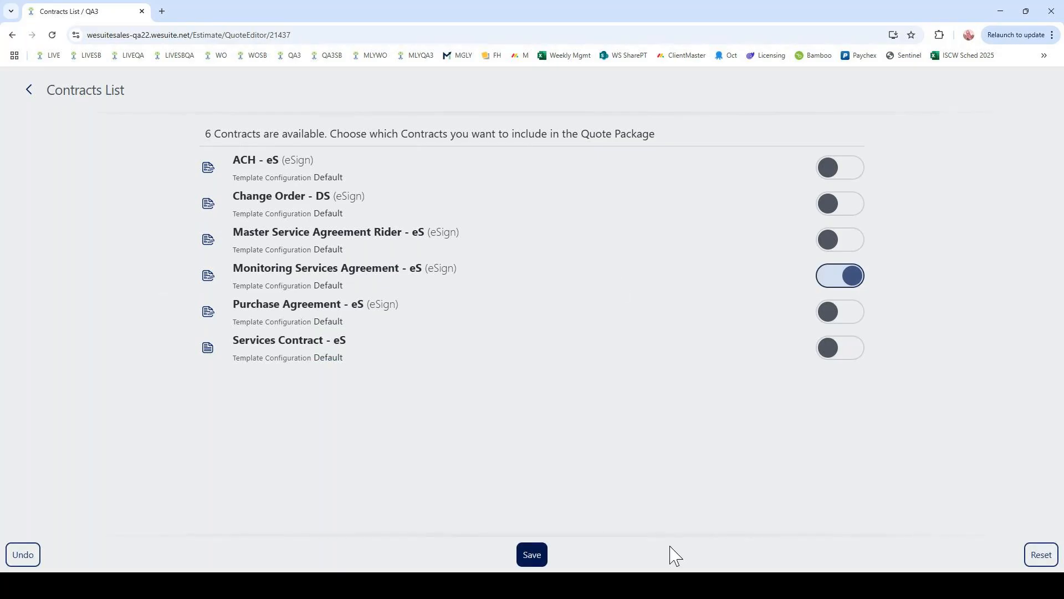
{"action": "left_click", "coordinate": [536, 555]}
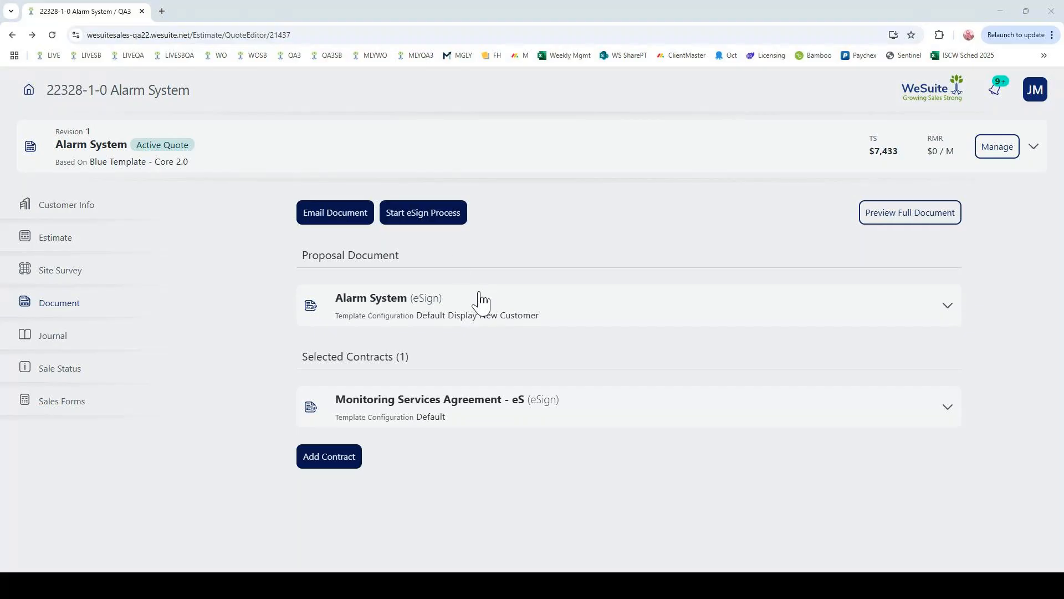
Start the eSign process for the quote package with the documents consolidated
{"action": "left_click", "coordinate": [441, 225]}
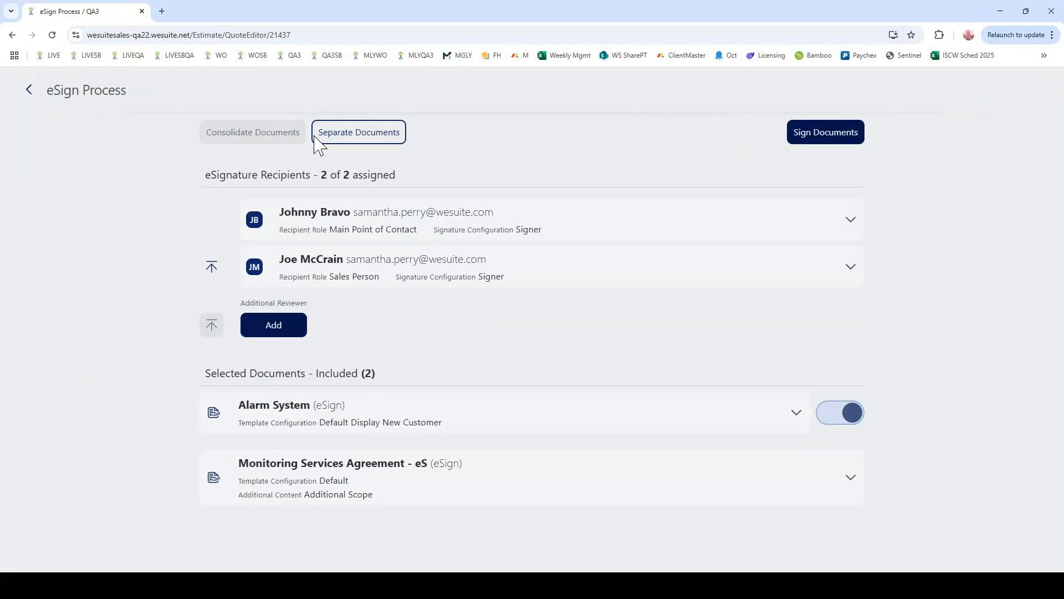
{"action": "left_click", "coordinate": [386, 139]}
{"action": "left_click", "coordinate": [254, 138]}
Place the main point of contact ahead of the sales person in the signing order and send the documents for signature
{"action": "left_click", "coordinate": [211, 275]}
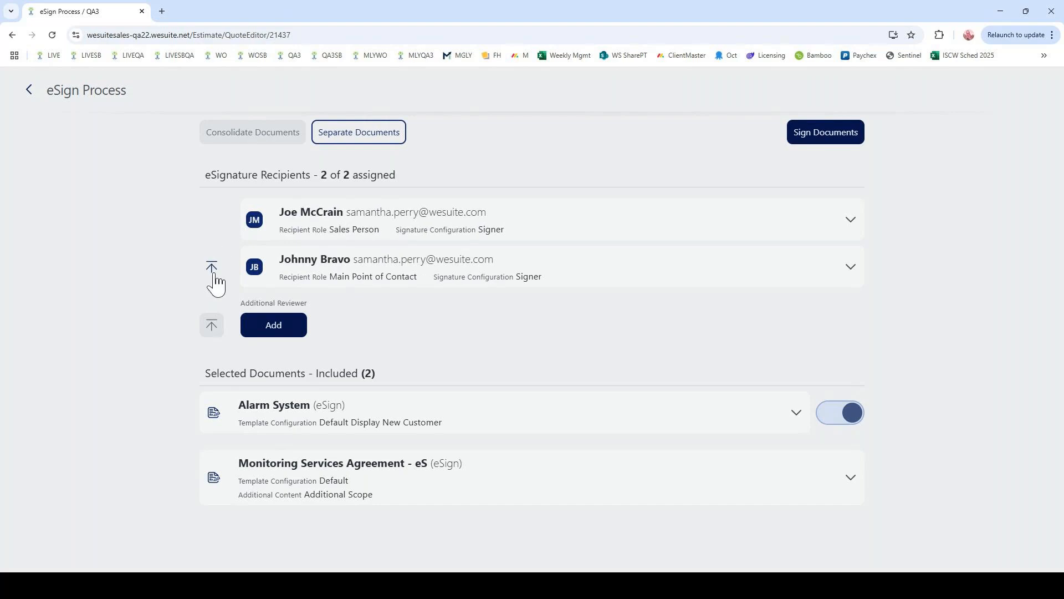
{"action": "left_click", "coordinate": [211, 267]}
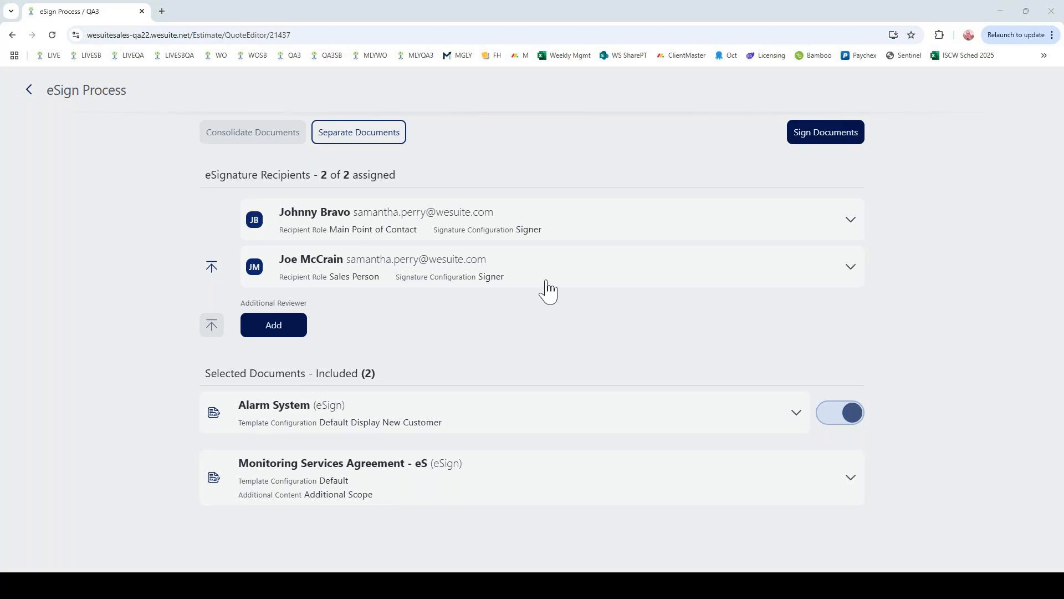
{"action": "left_click", "coordinate": [830, 131]}
{"action": "left_click", "coordinate": [830, 136]}
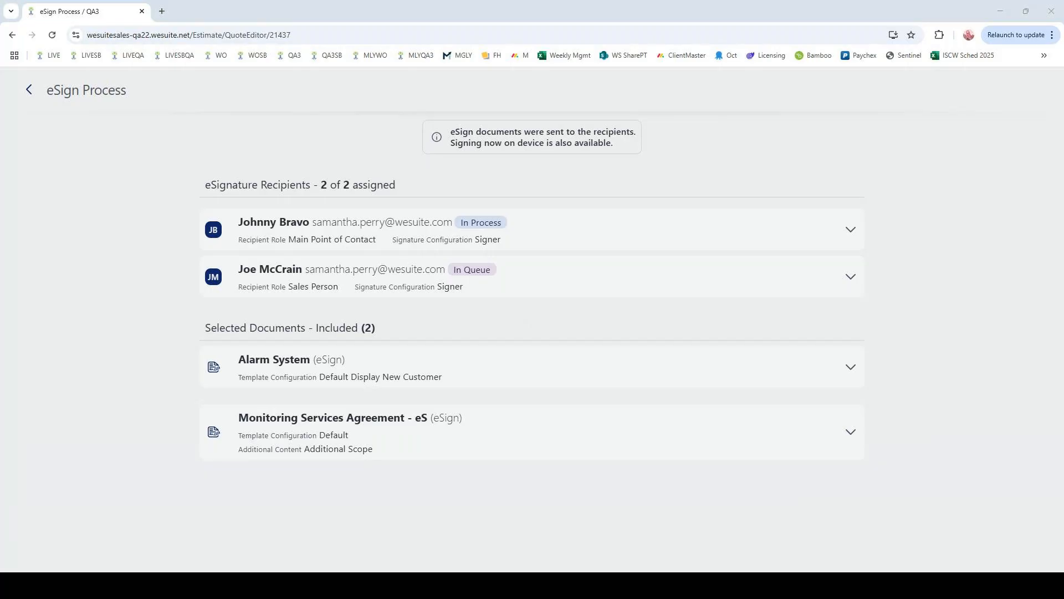
Switch to the Outlook message with the Docusign request and examine its recipient, listed documents and sender
{"action": "left_click_drag", "start_coordinate": [1063, 108], "coordinate": [575, 119]}
{"action": "double_click", "coordinate": [575, 119]}
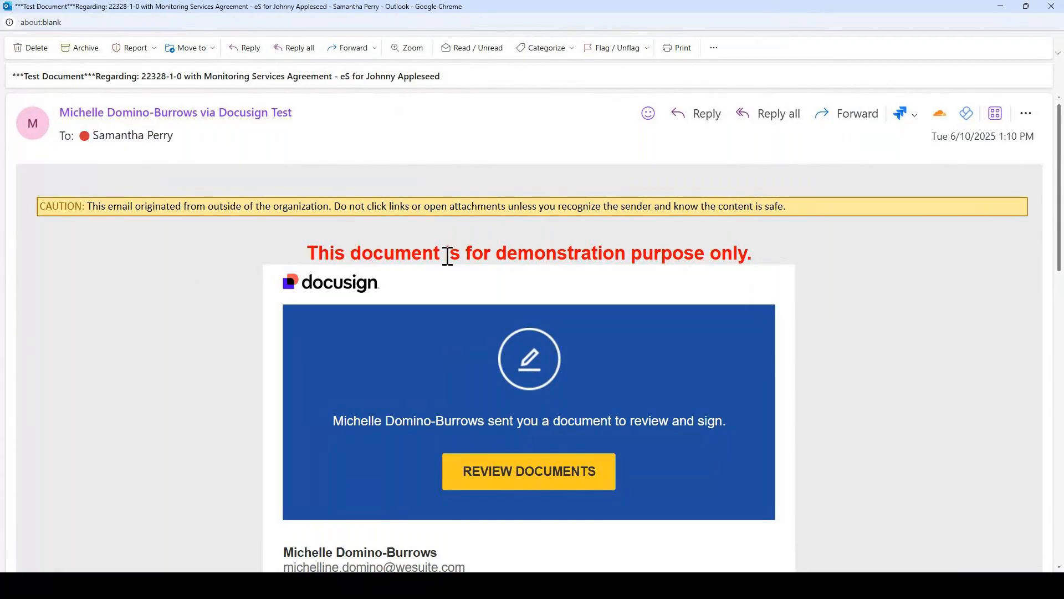
{"action": "scroll", "coordinate": [211, 275], "scroll_direction": "down", "scroll_amount": 3}
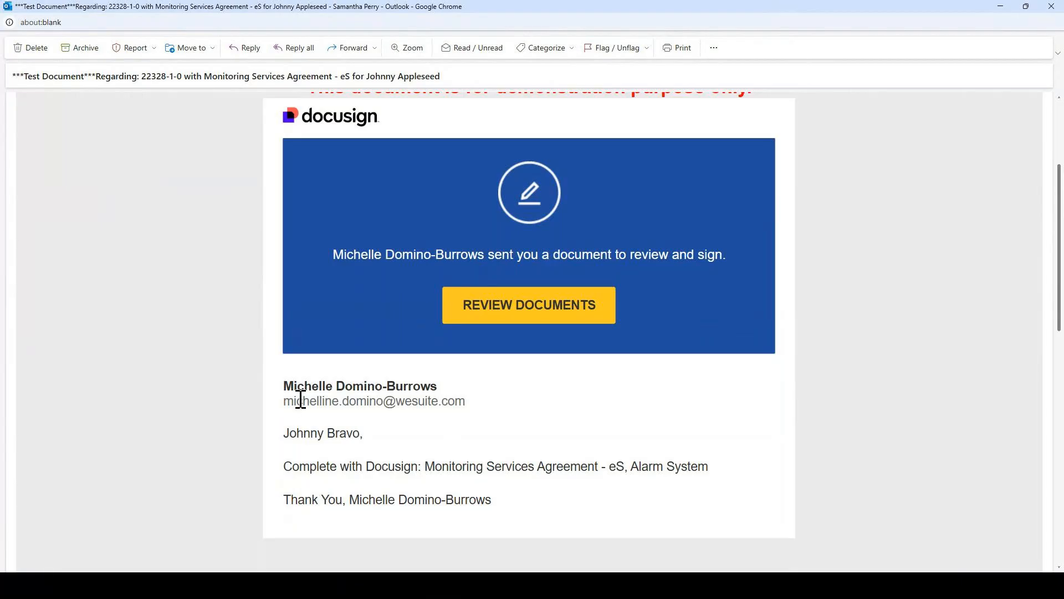
{"action": "left_click_drag", "start_coordinate": [361, 433], "coordinate": [281, 436]}
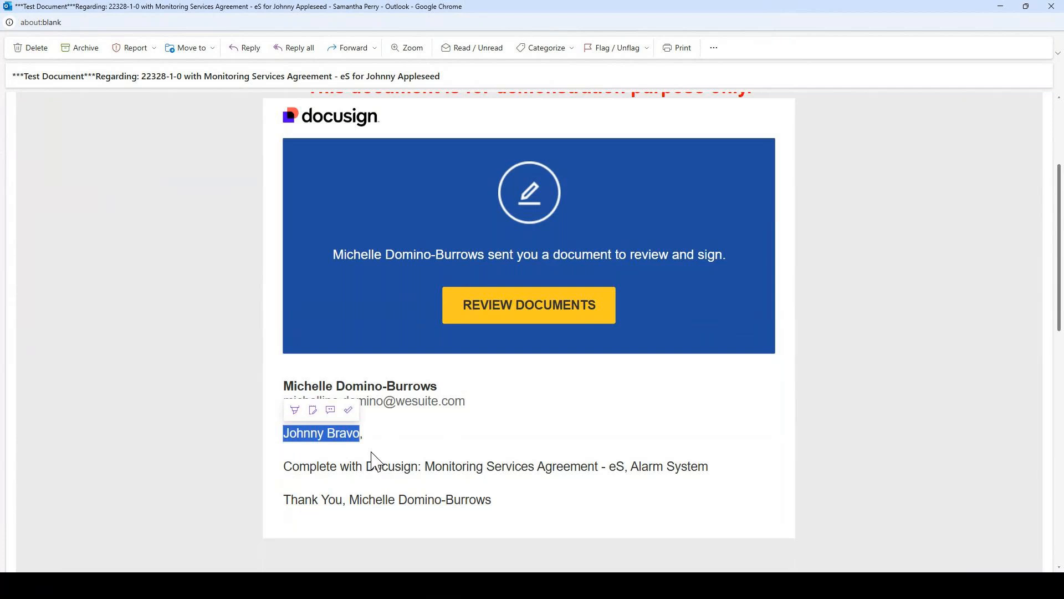
{"action": "left_click", "coordinate": [361, 434]}
{"action": "left_click_drag", "start_coordinate": [360, 434], "coordinate": [284, 435]}
{"action": "left_click_drag", "start_coordinate": [375, 466], "coordinate": [709, 467]}
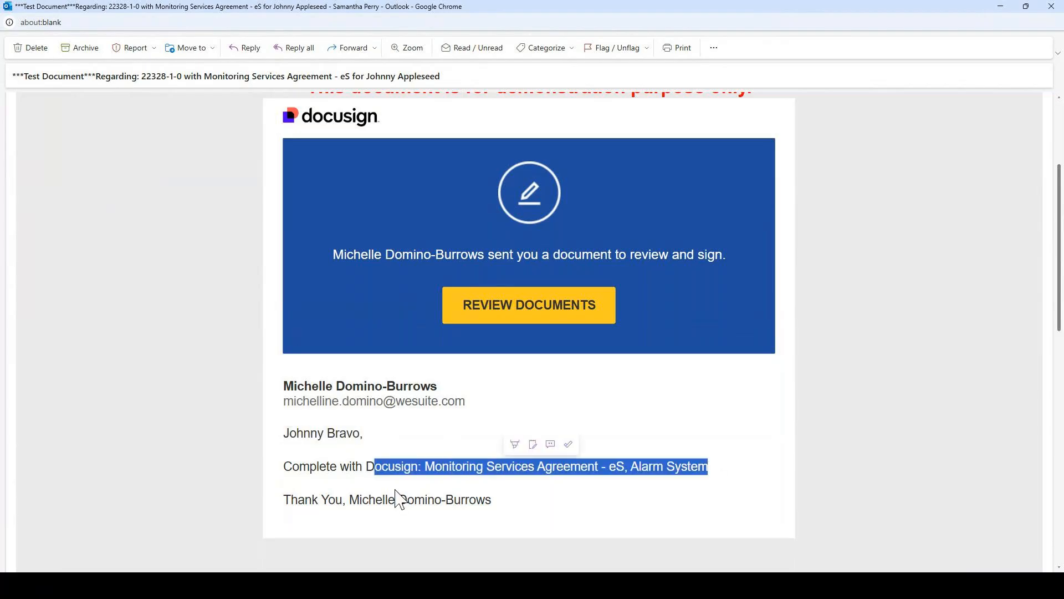
{"action": "left_click", "coordinate": [351, 501]}
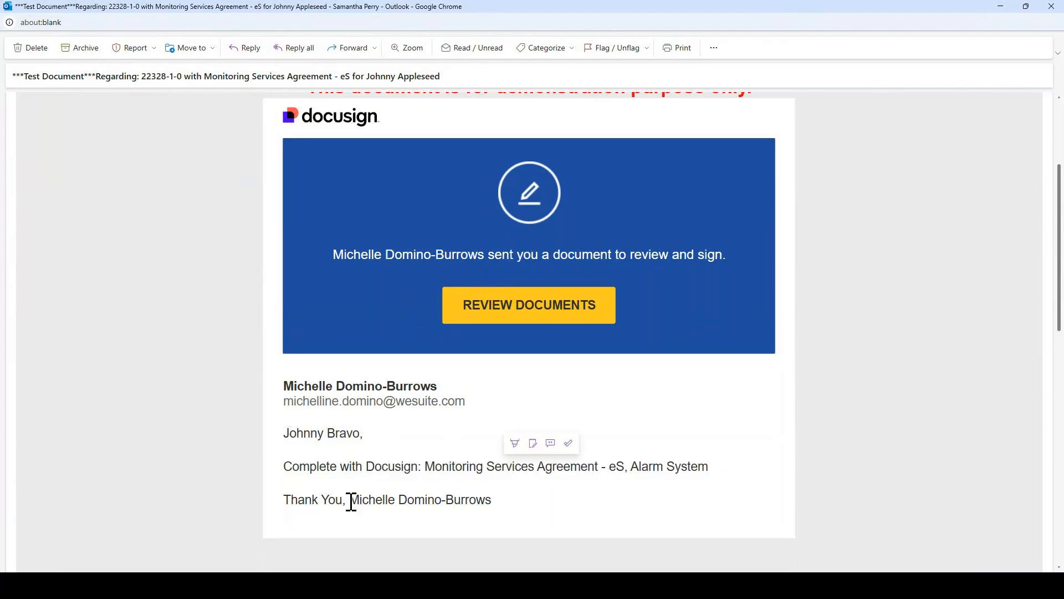
{"action": "left_click_drag", "start_coordinate": [351, 502], "coordinate": [501, 506]}
{"action": "left_click", "coordinate": [501, 508]}
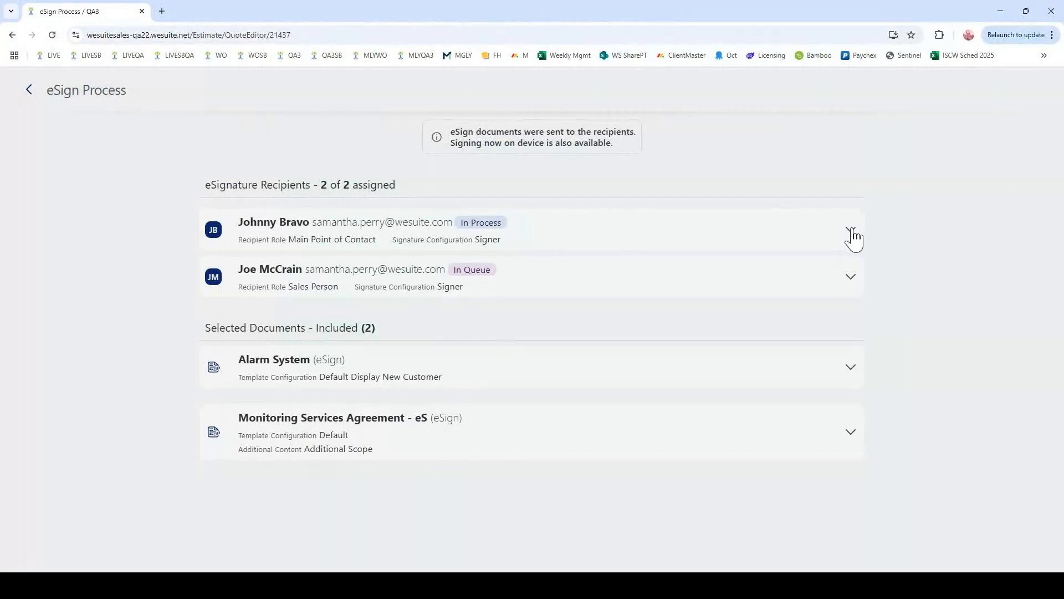
Return to the eSign Process page and start on-device signing for the main point of contact
{"action": "left_click", "coordinate": [852, 232]}
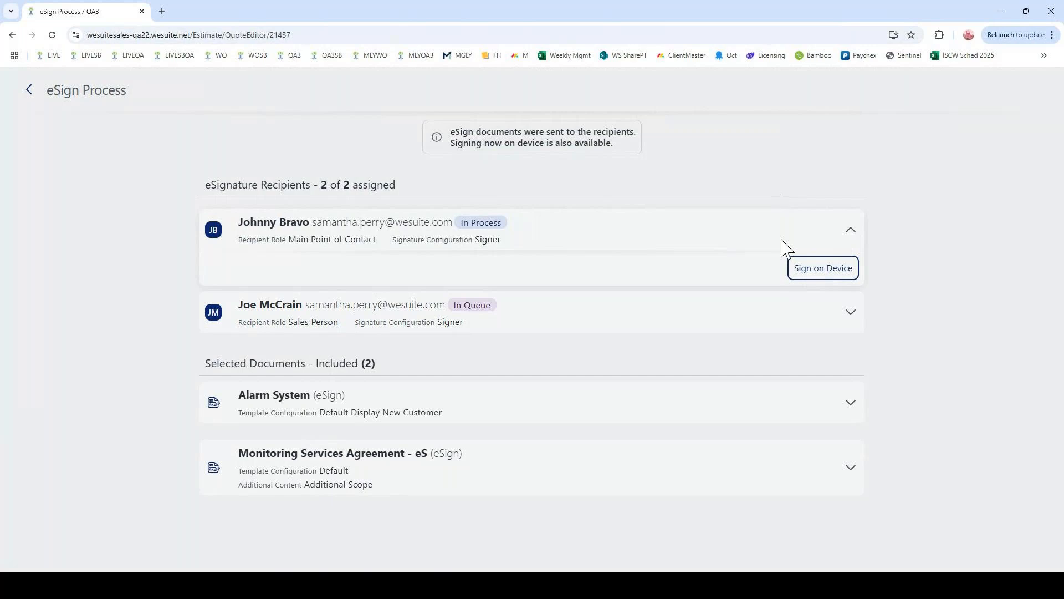
{"action": "left_click", "coordinate": [816, 277]}
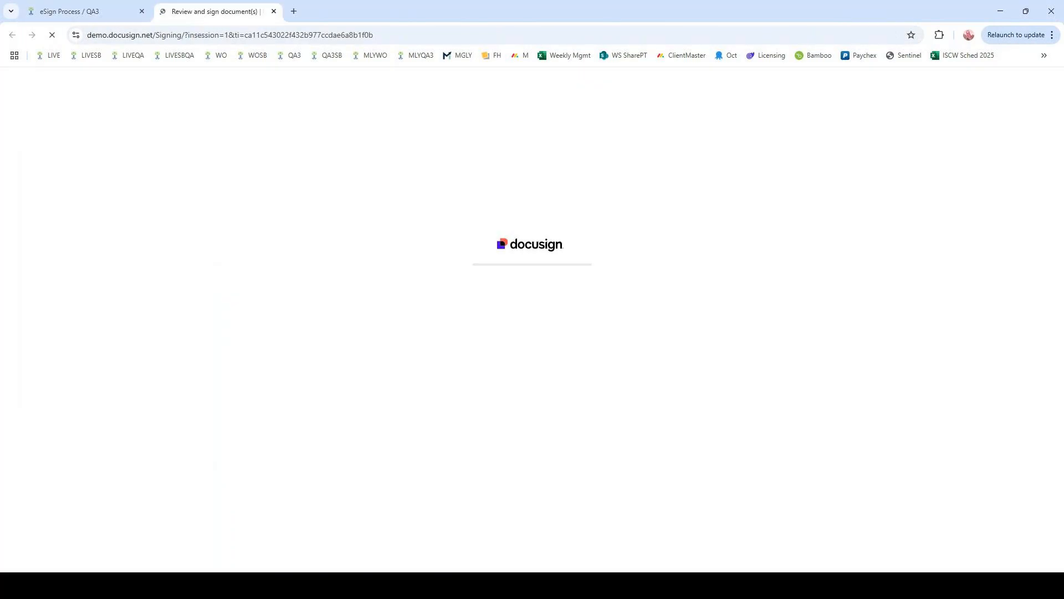
{"action": "left_click_drag", "start_coordinate": [1063, 55], "coordinate": [456, 114]}
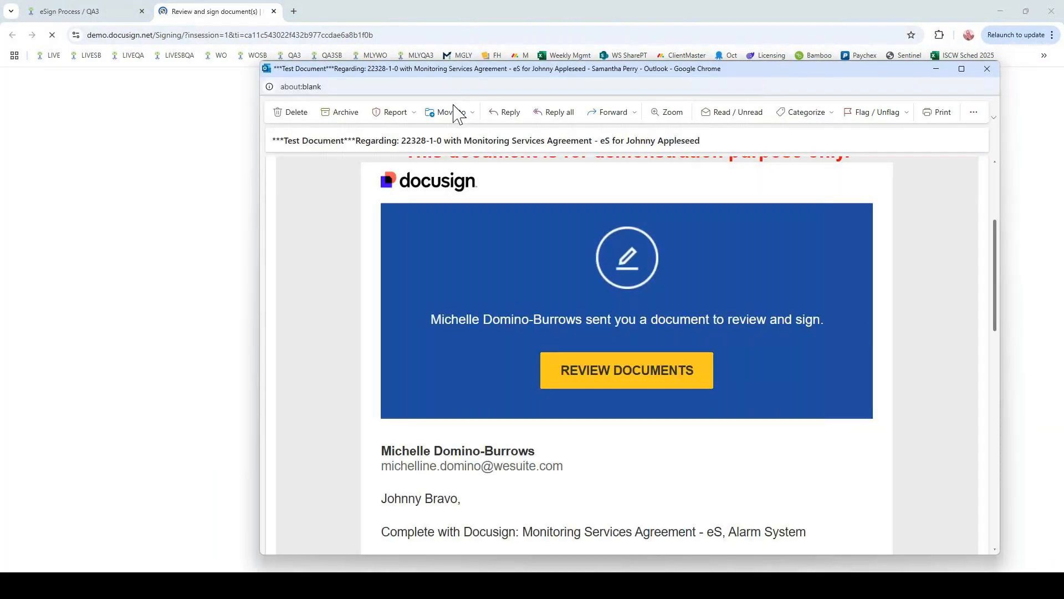
{"action": "left_click_drag", "start_coordinate": [626, 69], "coordinate": [1063, 105]}
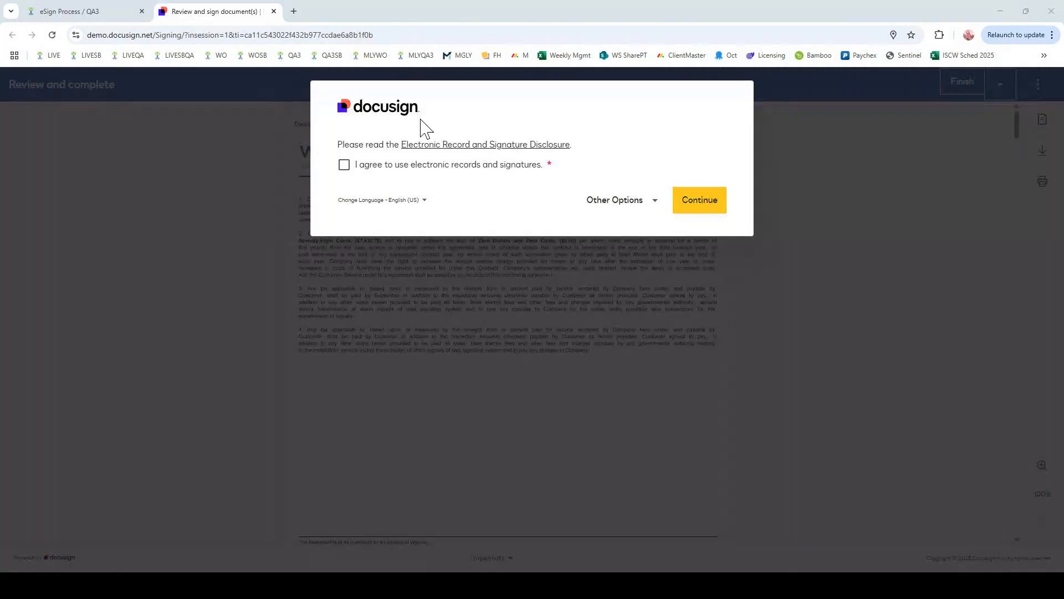
Agree to use electronic records and signatures and continue to the Docusign document
{"action": "left_click", "coordinate": [348, 166]}
{"action": "left_click", "coordinate": [632, 205]}
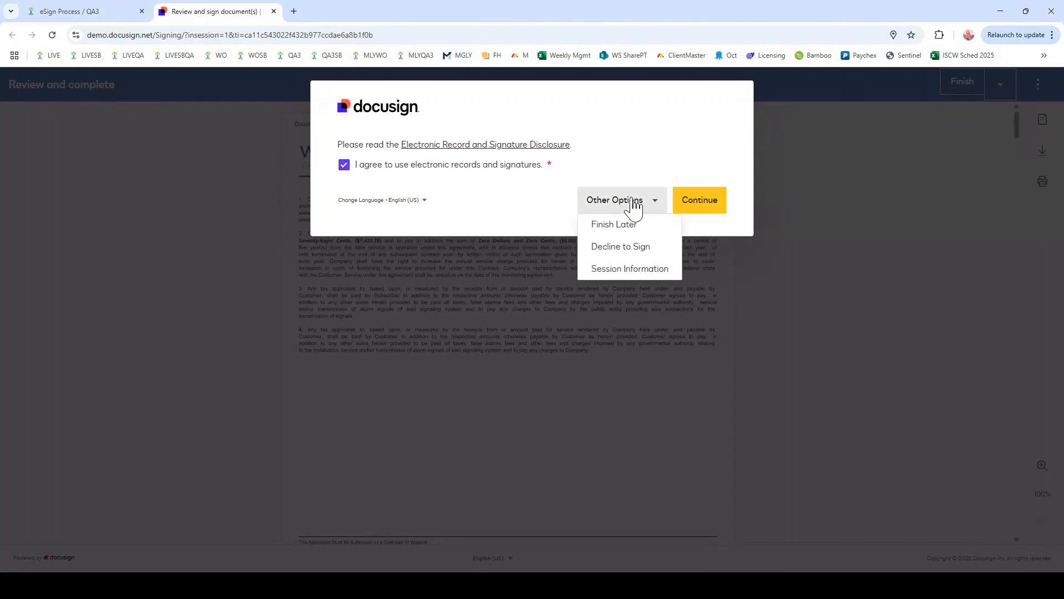
{"action": "left_click", "coordinate": [701, 201]}
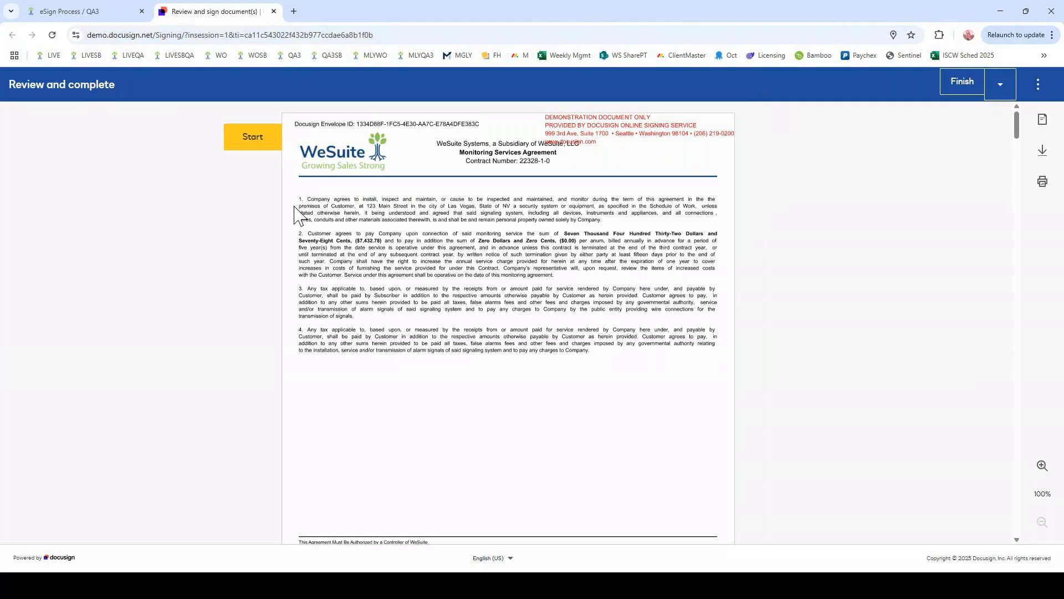
Sign the authorized signer field on page 1 of the Monitoring Services Agreement with a hand-drawn signature
{"action": "left_click", "coordinate": [253, 143]}
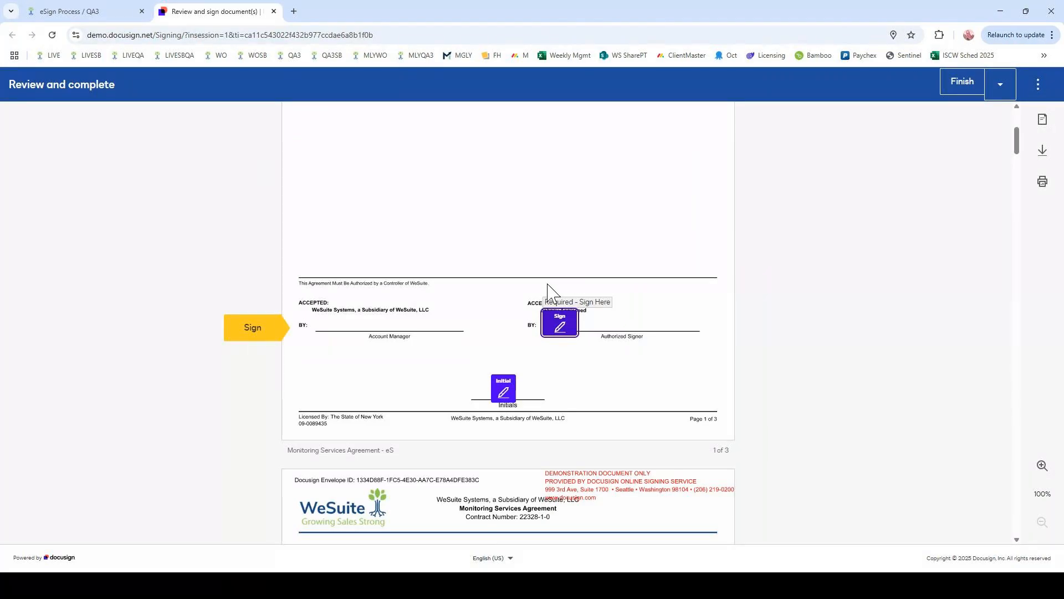
{"action": "left_click", "coordinate": [561, 333]}
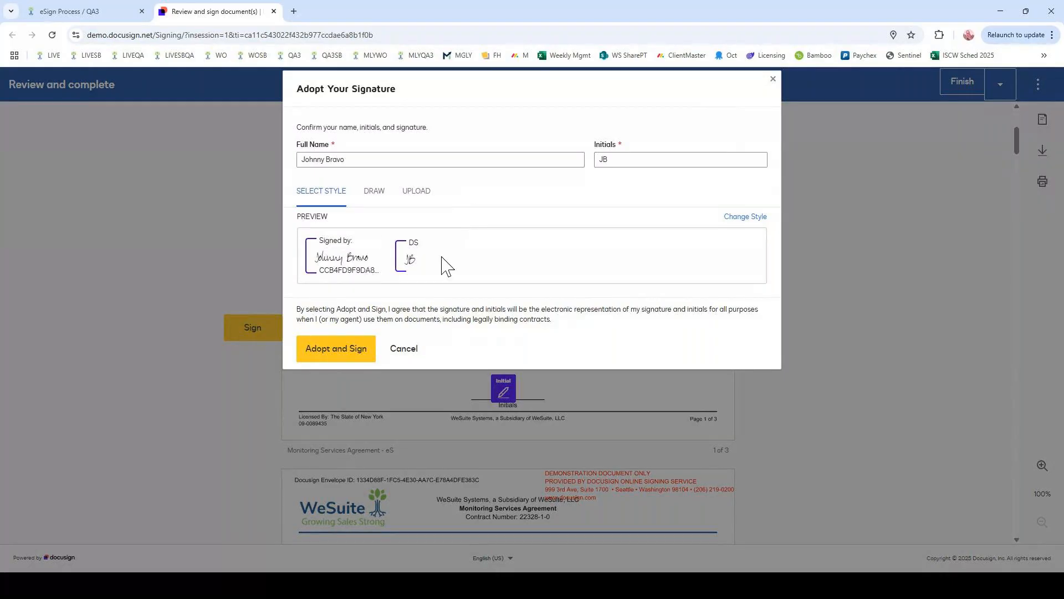
{"action": "left_click", "coordinate": [374, 197]}
{"action": "mouse_move", "coordinate": [311, 249]}
{"action": "left_mouse_down"}
{"action": "mouse_move", "coordinate": [395, 265]}
{"action": "mouse_move", "coordinate": [506, 259]}
{"action": "left_mouse_up"}
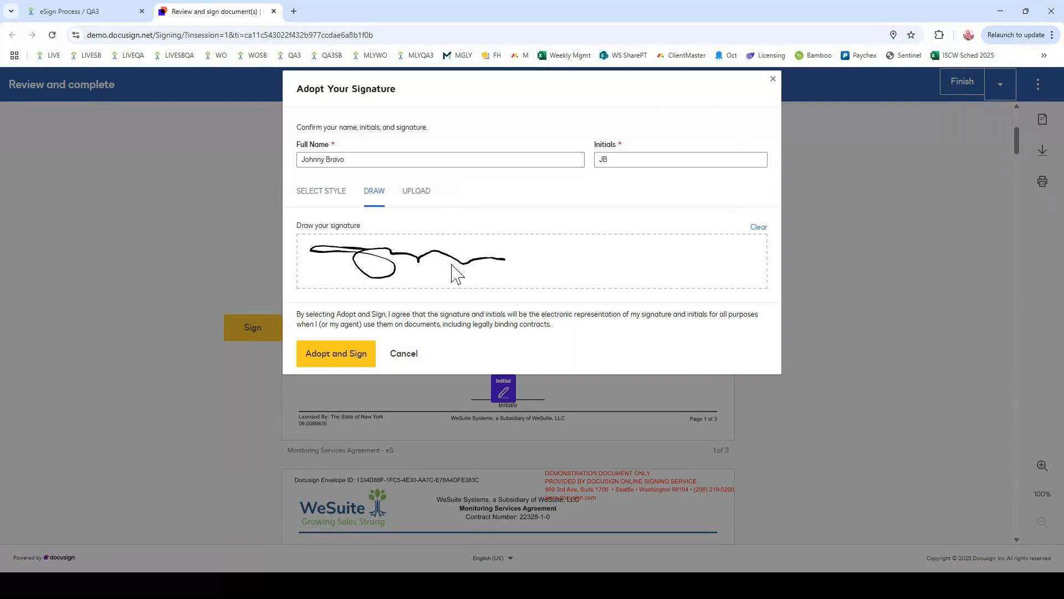
{"action": "left_click", "coordinate": [351, 348]}
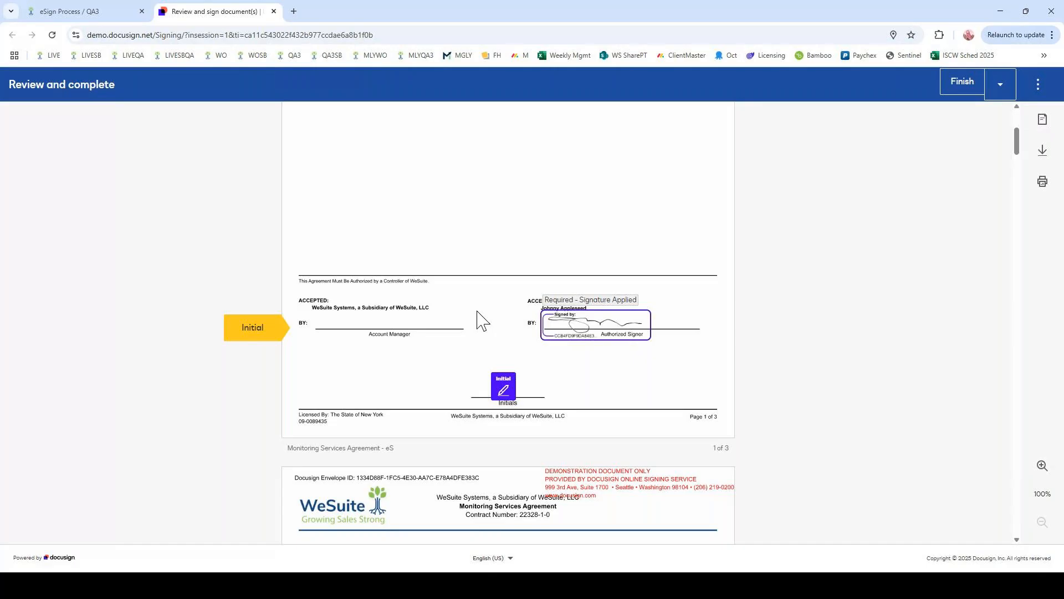
Fill the initials field on page 1 of the Monitoring Services Agreement with hand-drawn initials
{"action": "left_click", "coordinate": [503, 320]}
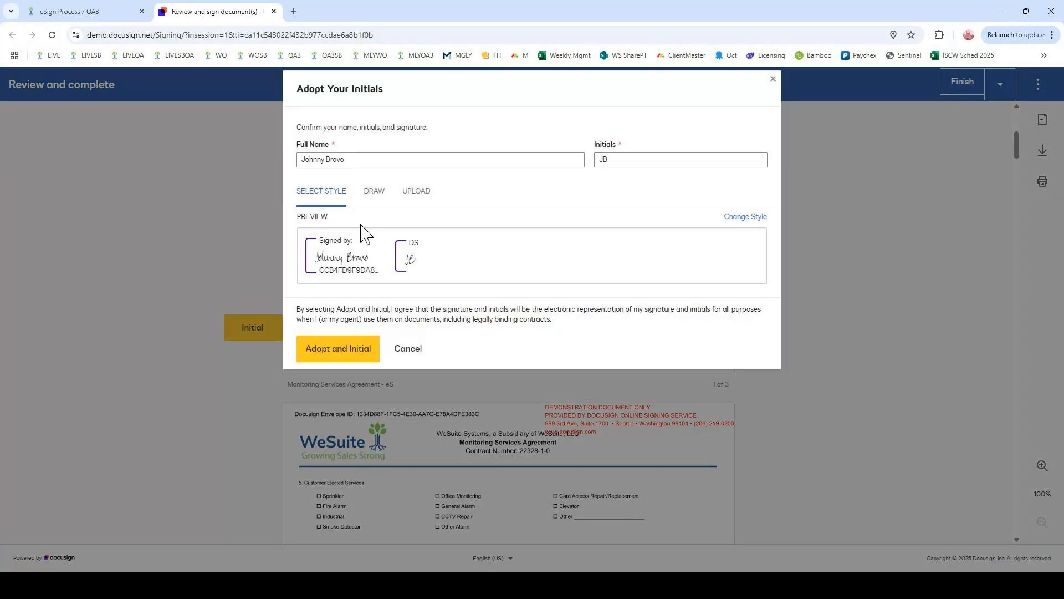
{"action": "left_click", "coordinate": [375, 190]}
{"action": "mouse_move", "coordinate": [361, 241]}
{"action": "left_mouse_down"}
{"action": "mouse_move", "coordinate": [361, 269]}
{"action": "mouse_move", "coordinate": [385, 247]}
{"action": "mouse_move", "coordinate": [377, 253]}
{"action": "left_mouse_up"}
{"action": "left_click", "coordinate": [351, 359]}
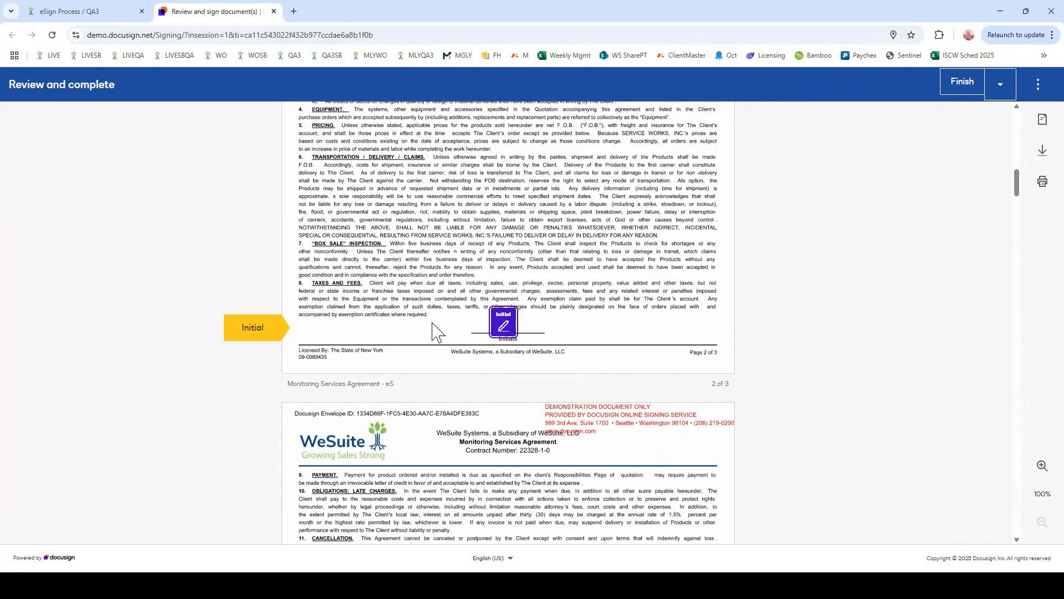
Fill the required initials fields on pages 2 and 3 of the Monitoring Services Agreement
{"action": "scroll", "coordinate": [432, 332], "scroll_direction": "down", "scroll_amount": 1}
{"action": "scroll", "coordinate": [432, 331], "scroll_direction": "down", "scroll_amount": 2}
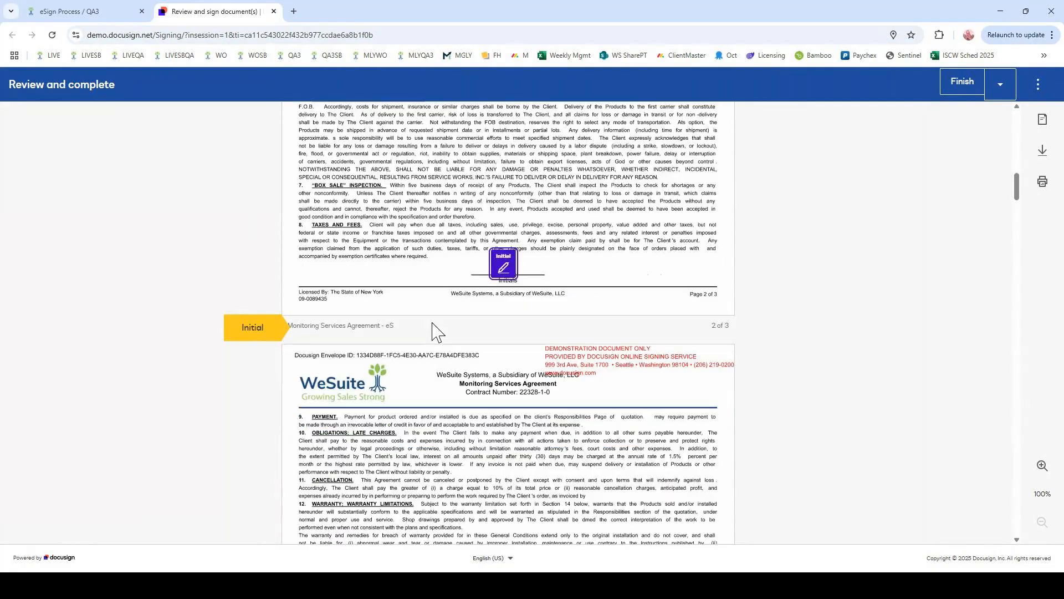
{"action": "scroll", "coordinate": [539, 228], "scroll_direction": "down", "scroll_amount": 3}
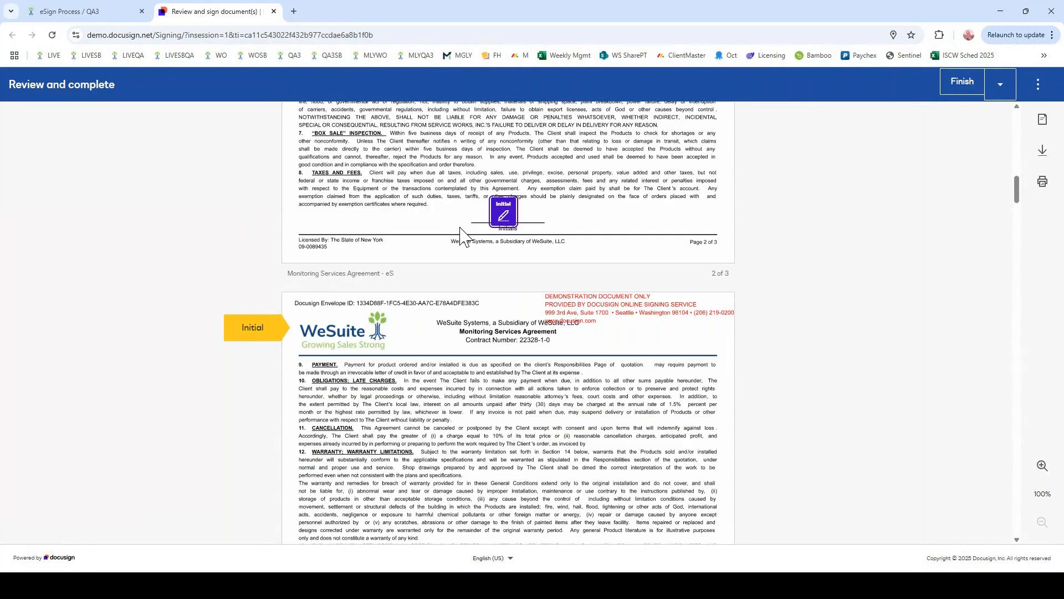
{"action": "left_click", "coordinate": [504, 213]}
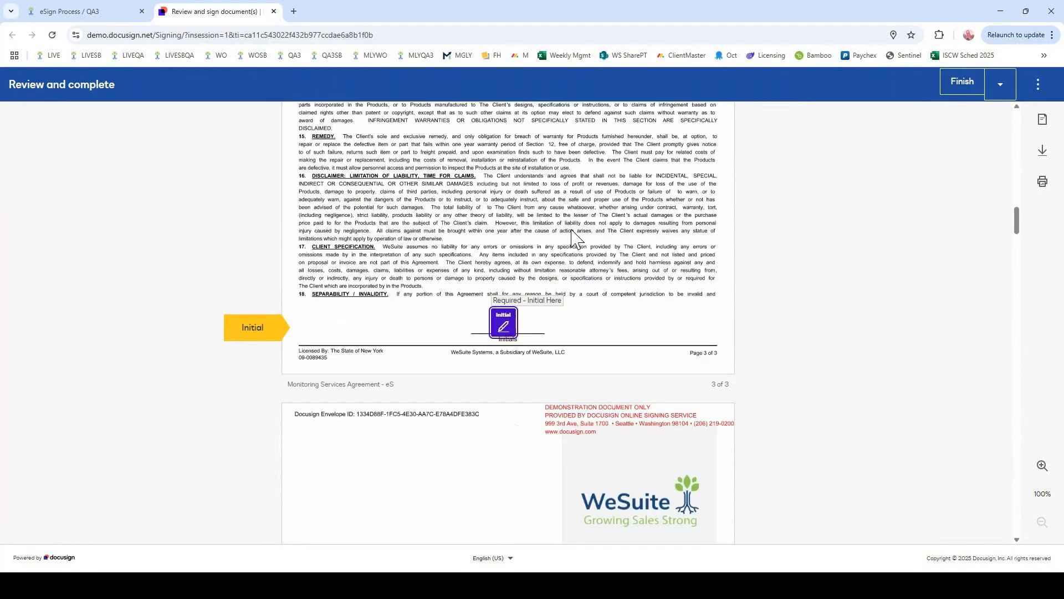
{"action": "left_click", "coordinate": [504, 330]}
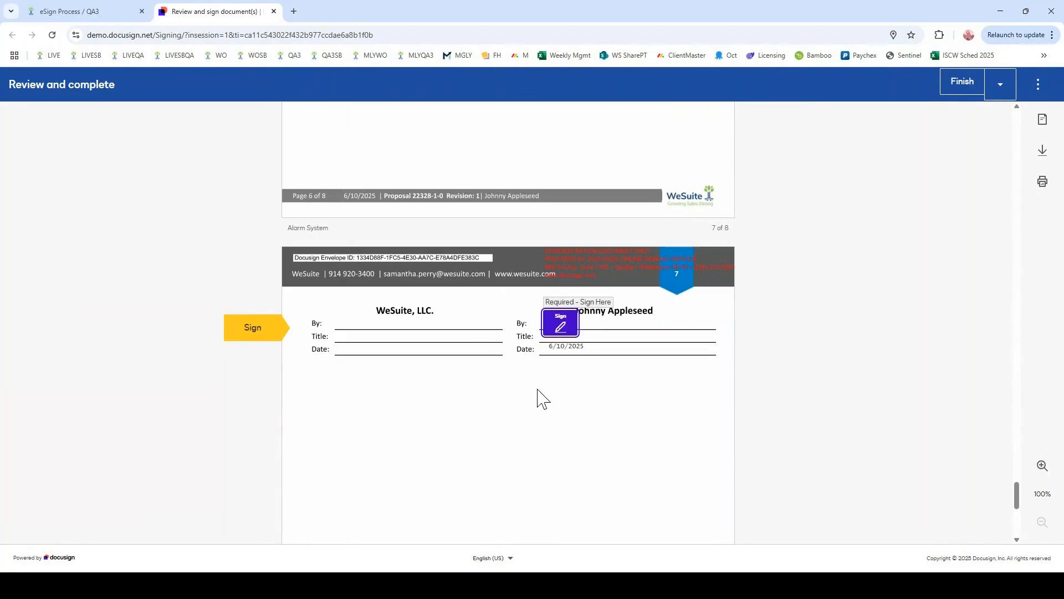
Sign the customer's signature line on page 7 of the Alarm System proposal and finish the customer's signing session
{"action": "scroll", "coordinate": [586, 391], "scroll_direction": "up", "scroll_amount": 2}
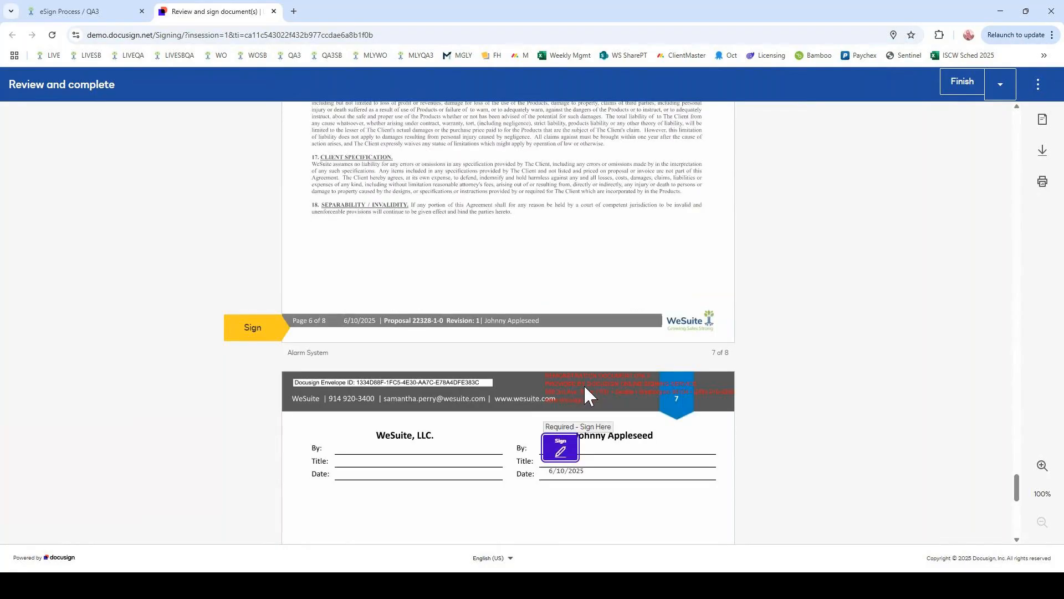
{"action": "scroll", "coordinate": [585, 388], "scroll_direction": "up", "scroll_amount": 2}
{"action": "scroll", "coordinate": [585, 395], "scroll_direction": "down", "scroll_amount": 3}
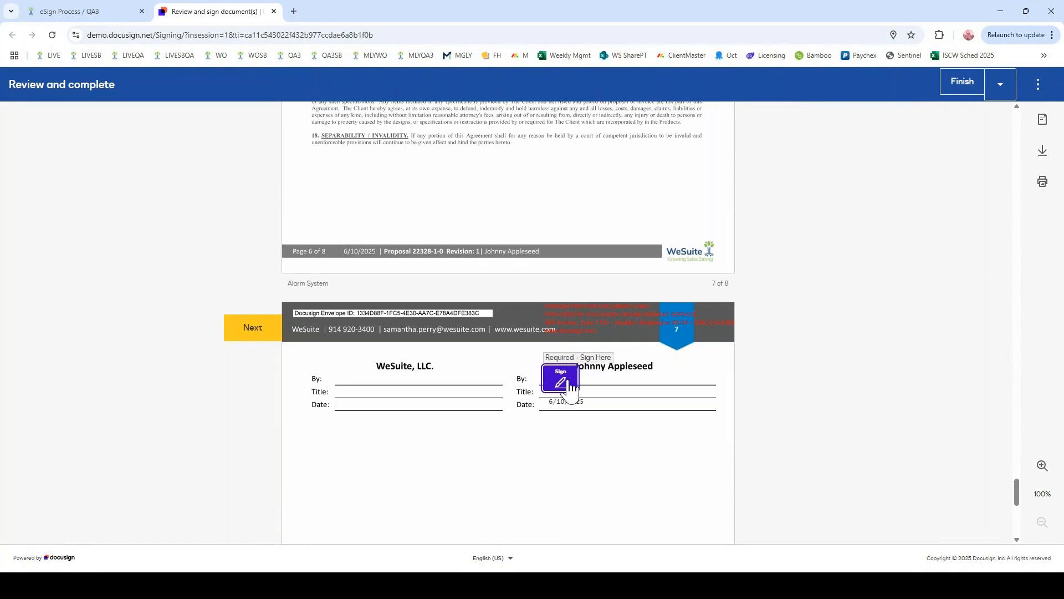
{"action": "left_click", "coordinate": [561, 379]}
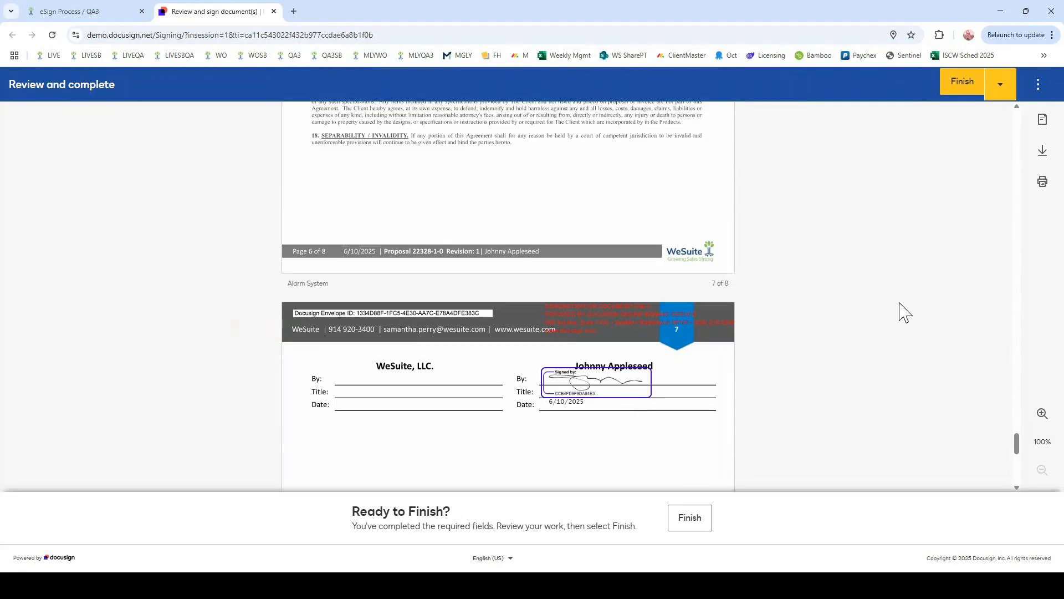
{"action": "left_click", "coordinate": [703, 516]}
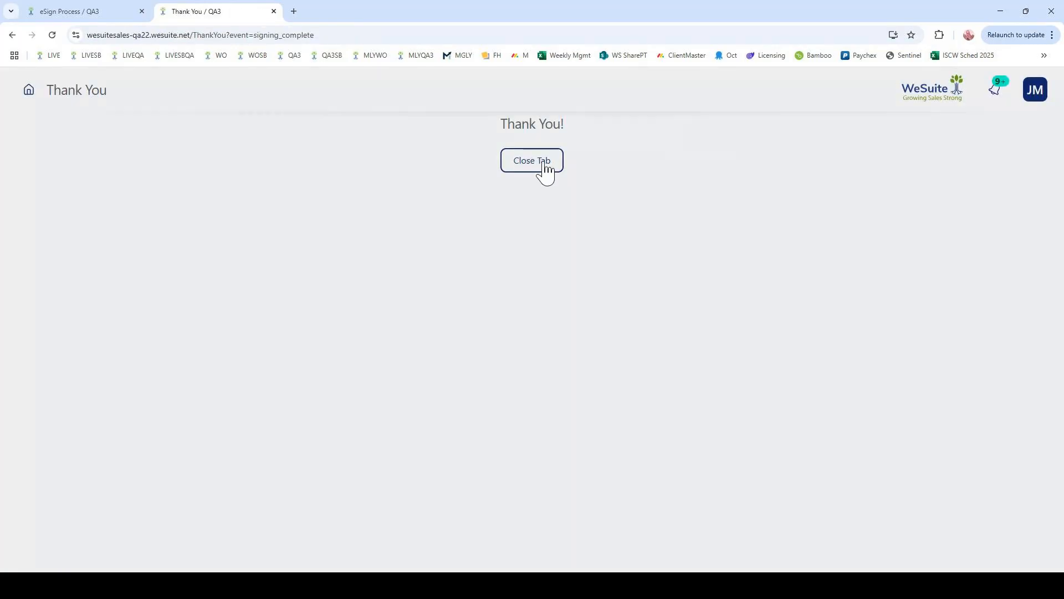
{"action": "left_click", "coordinate": [531, 162]}
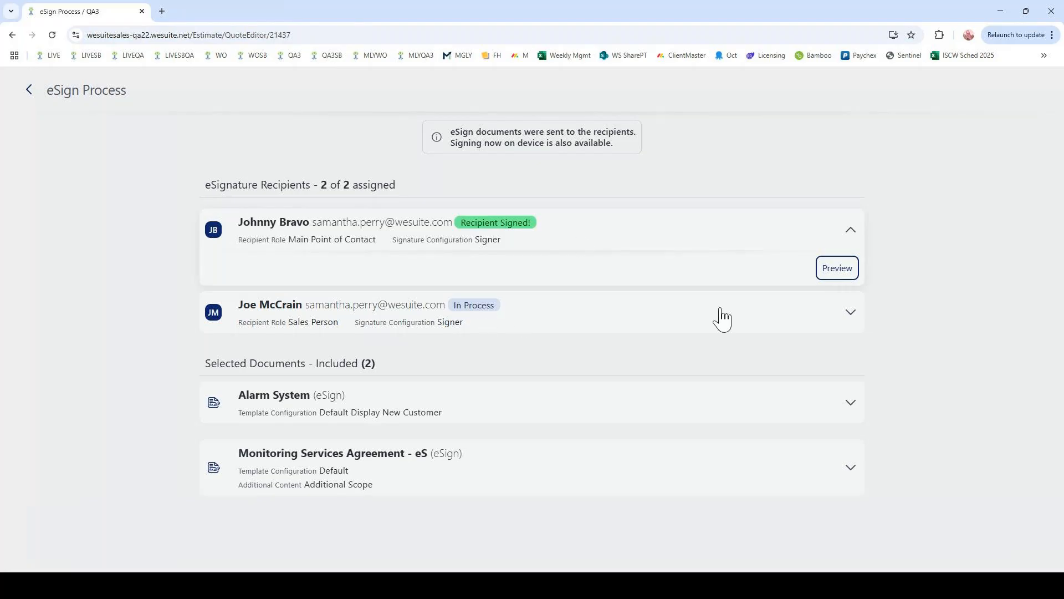
Start on-device signing for the Sales Person recipient and agree to use electronic records and signatures
{"action": "left_click", "coordinate": [850, 315]}
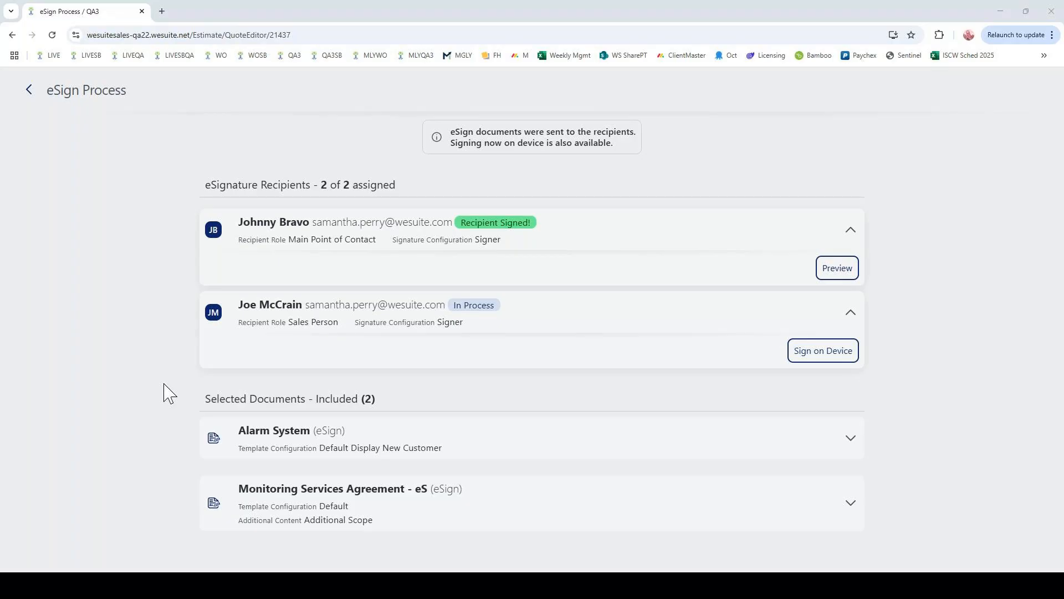
{"action": "left_click", "coordinate": [811, 358]}
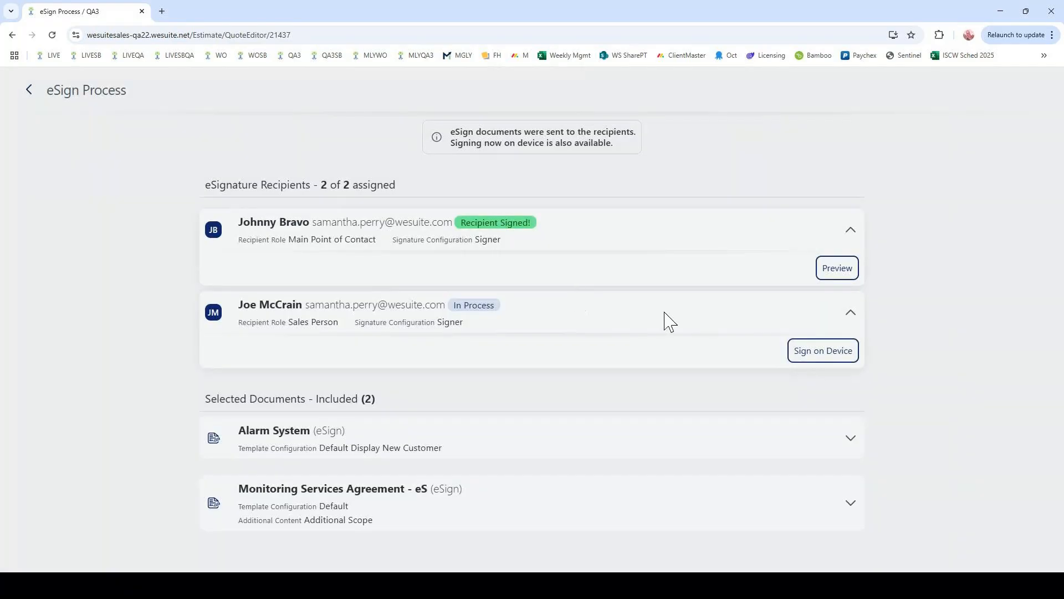
{"action": "left_click", "coordinate": [825, 355]}
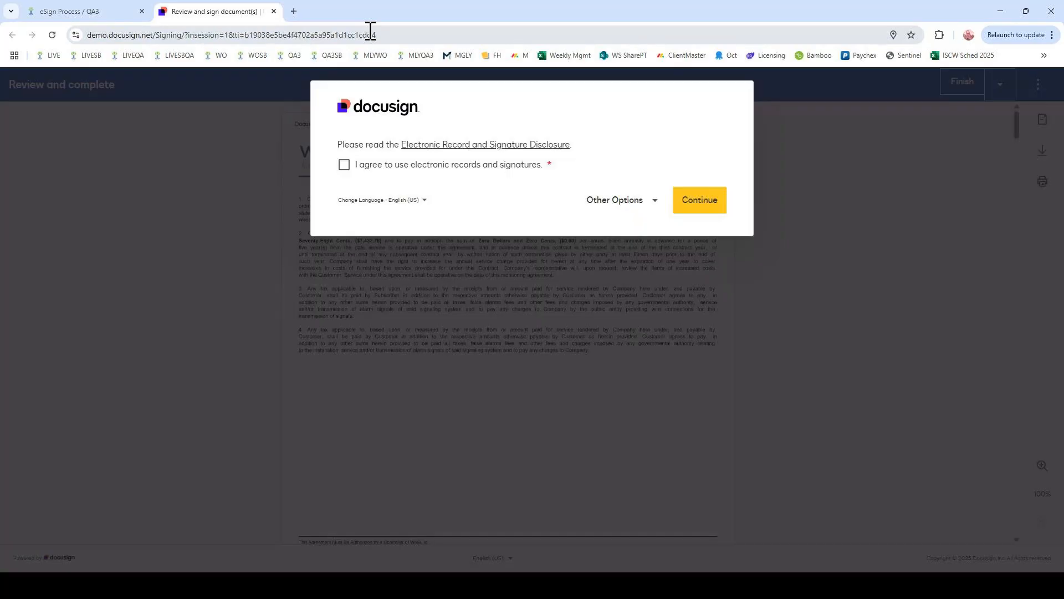
{"action": "left_click", "coordinate": [344, 165]}
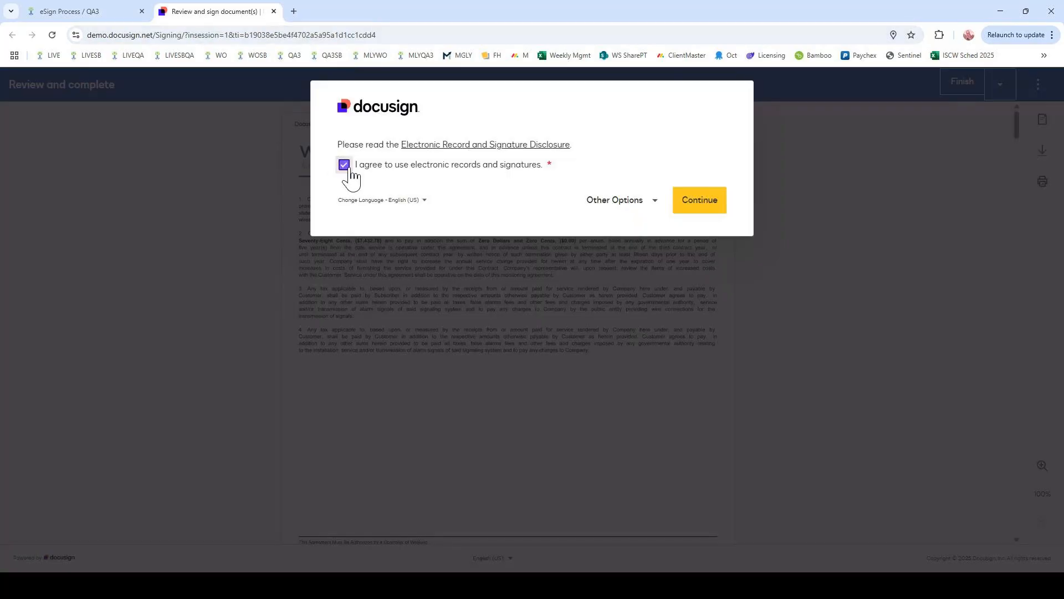
{"action": "left_click", "coordinate": [703, 204]}
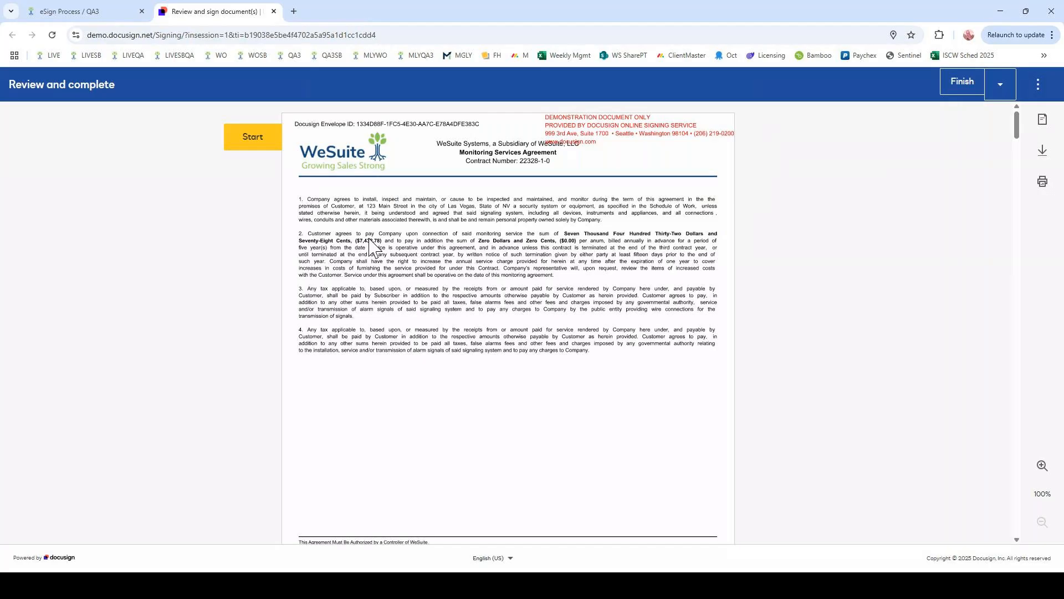
Sign the Account Manager field on page 1 of the Monitoring Services Agreement by adopting the preselected signature style
{"action": "left_click", "coordinate": [254, 143]}
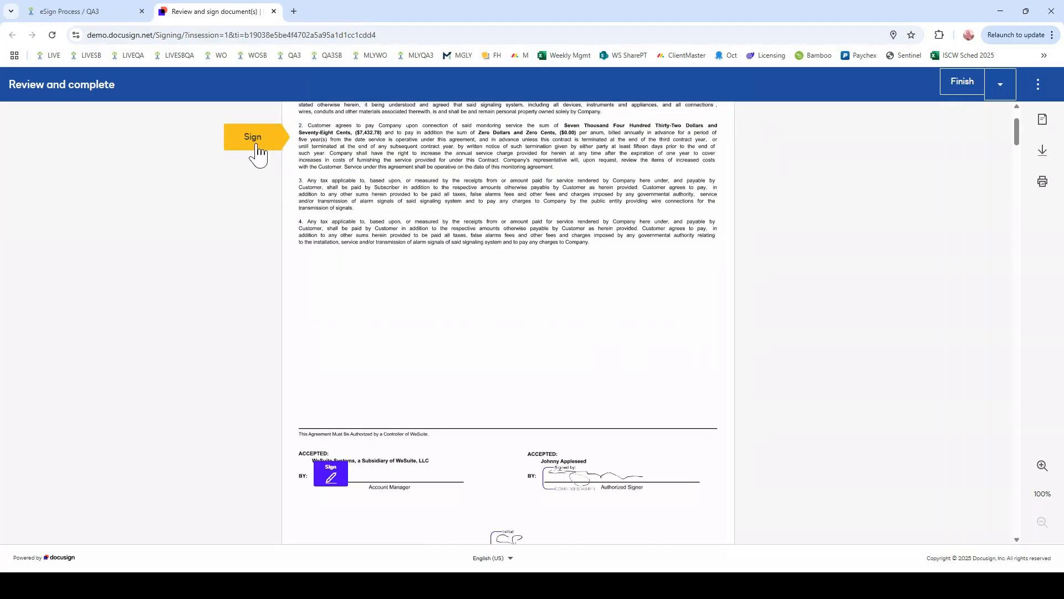
{"action": "left_click", "coordinate": [331, 324]}
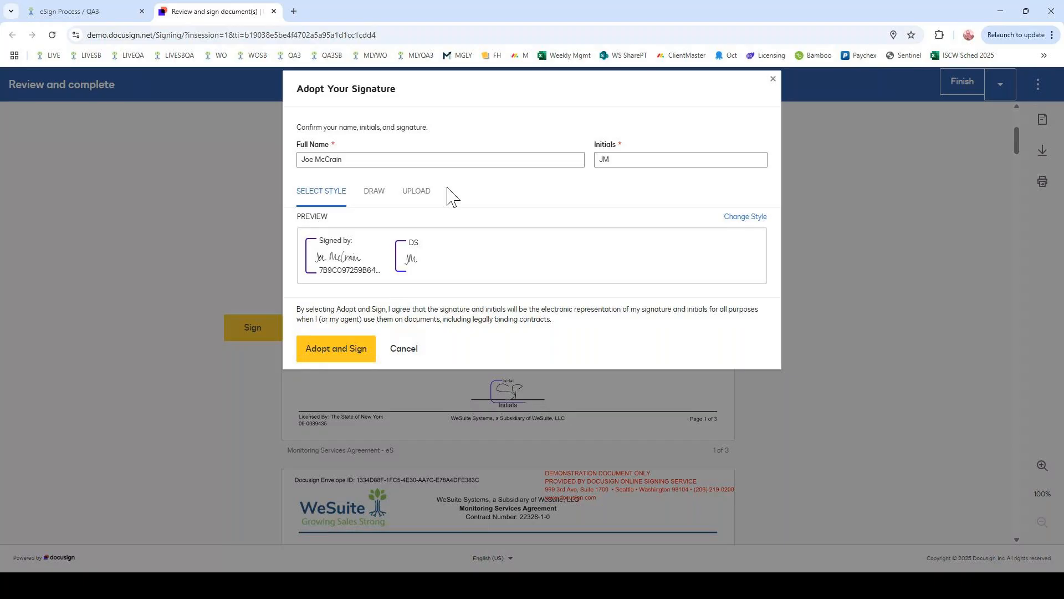
{"action": "left_click", "coordinate": [337, 363]}
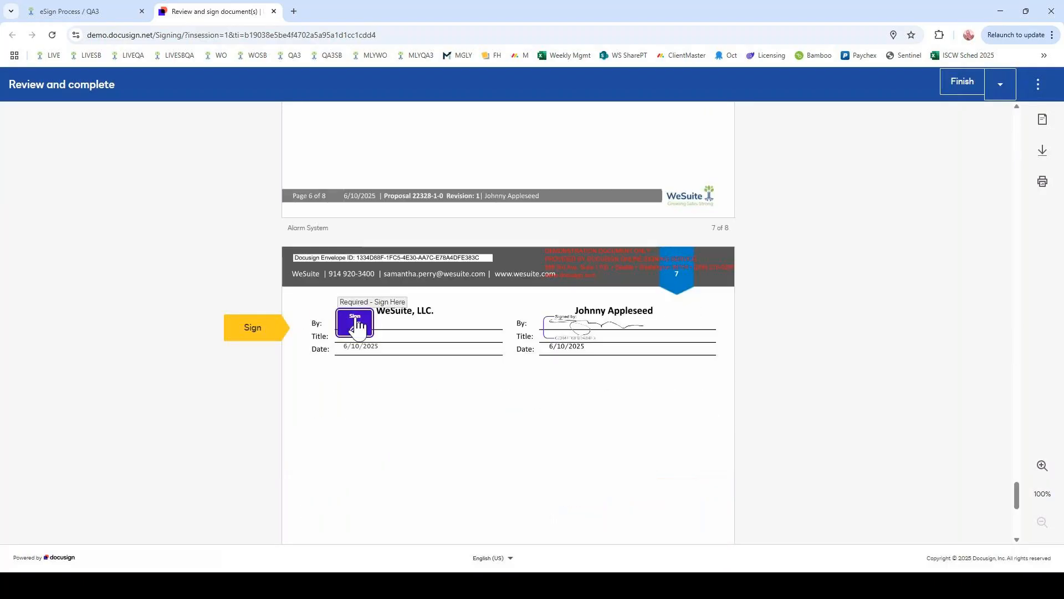
Sign the WeSuite, LLC. signature line on page 7 of the Alarm System proposal and finish the sales person's signing session
{"action": "left_click", "coordinate": [355, 323]}
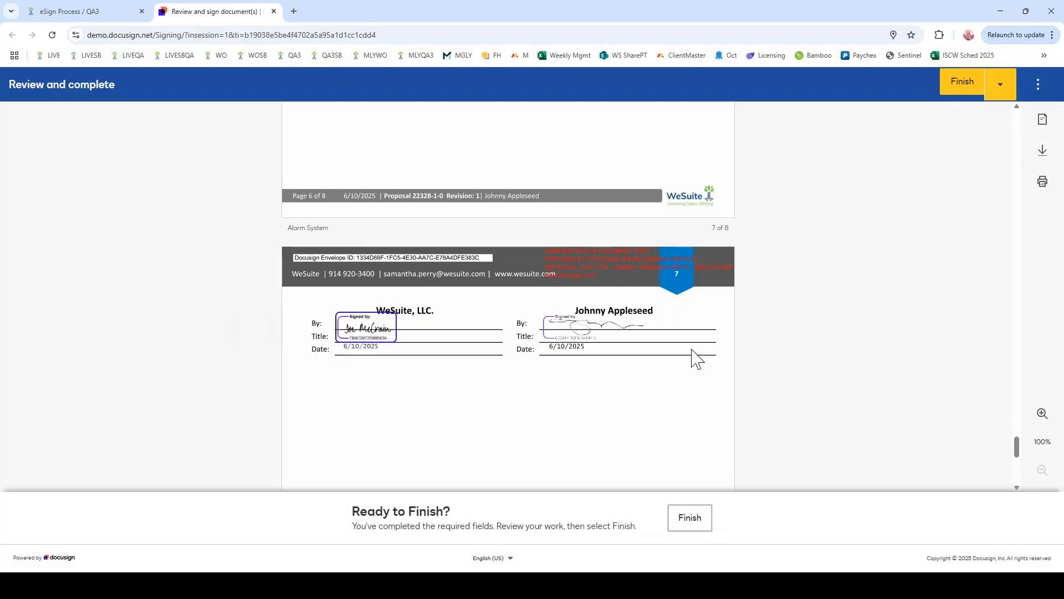
{"action": "left_click", "coordinate": [707, 524]}
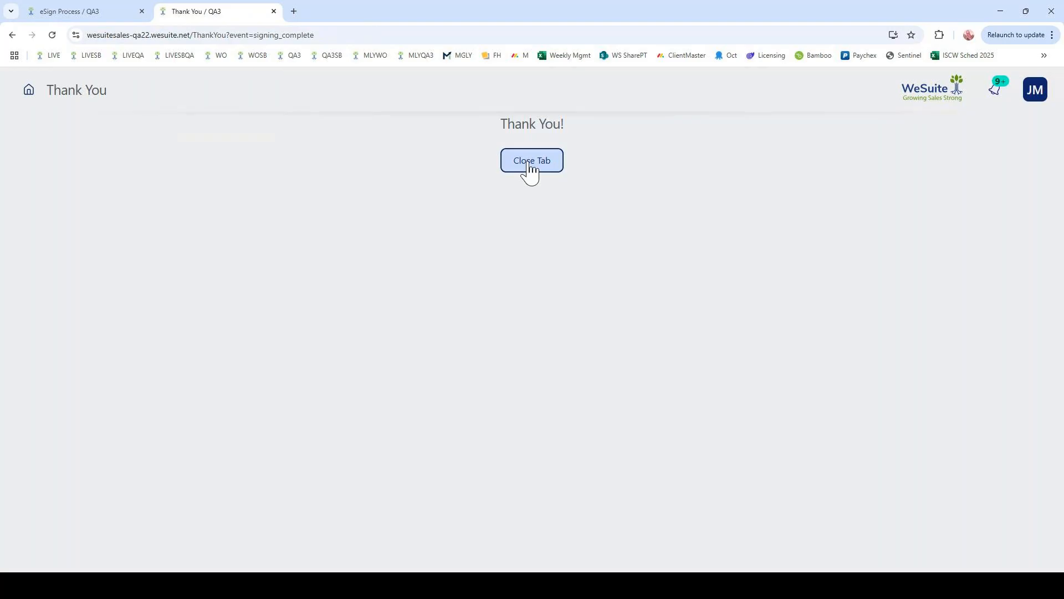
{"action": "left_click", "coordinate": [530, 163]}
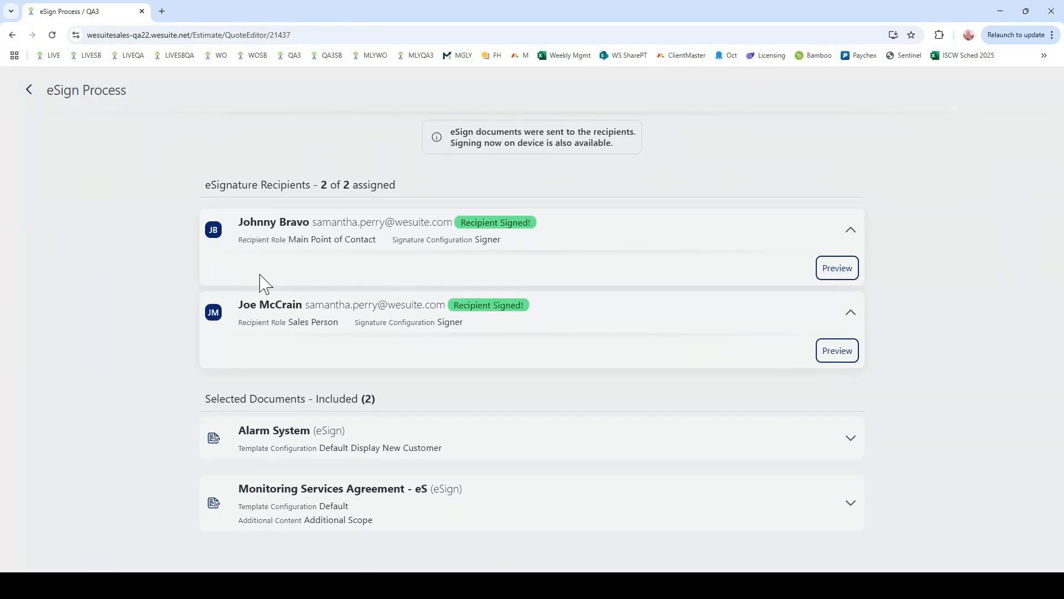
Leave the eSign Process page and open the Sale Status of the Alarm System quote
{"action": "left_click", "coordinate": [29, 90]}
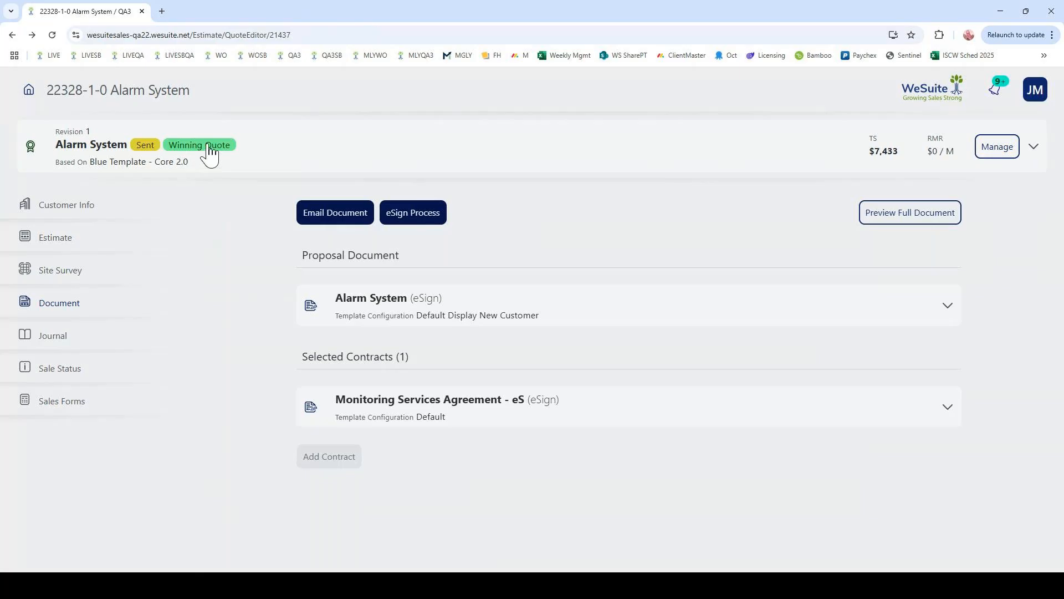
{"action": "left_click", "coordinate": [53, 377]}
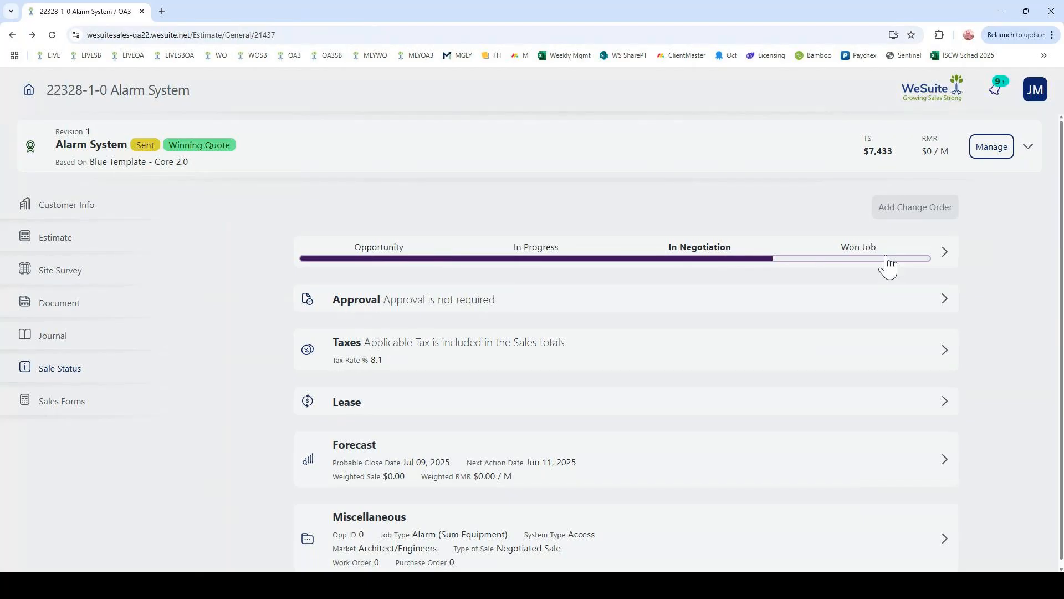
{"action": "scroll", "coordinate": [696, 337], "scroll_direction": "down", "scroll_amount": 1}
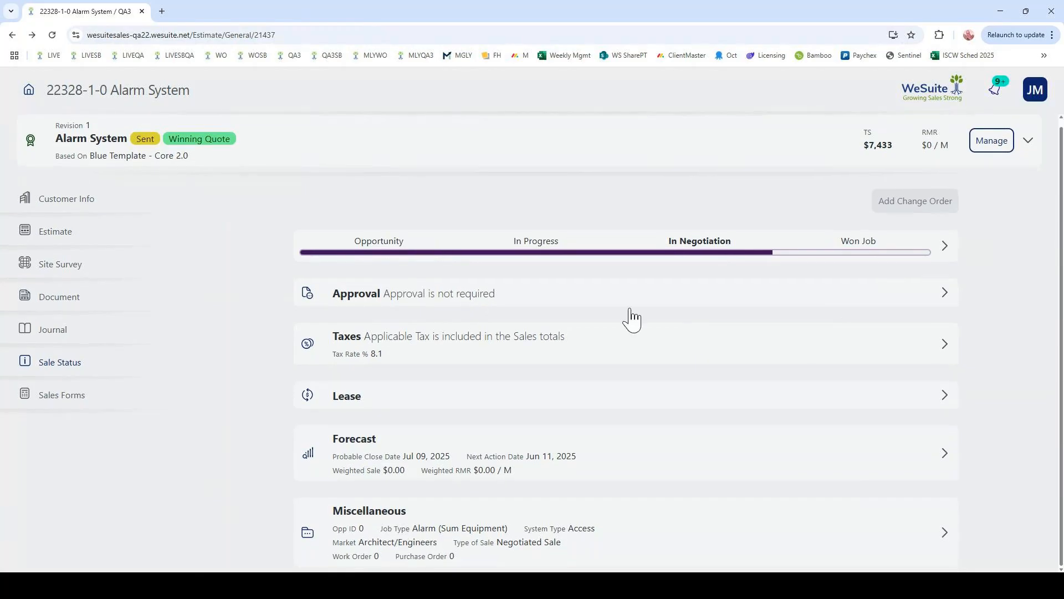
{"action": "left_click", "coordinate": [809, 253]}
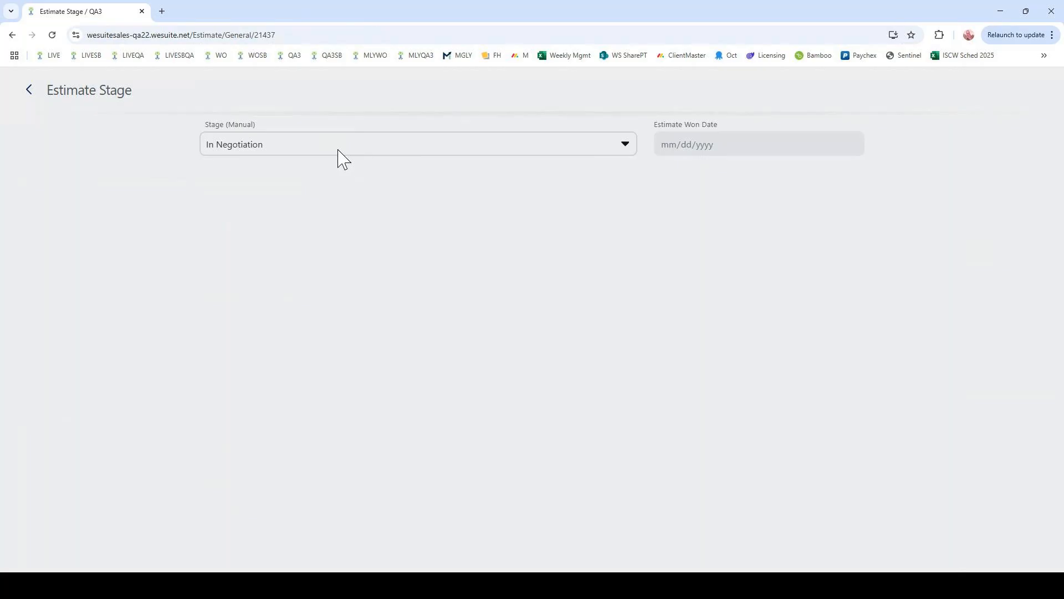
{"action": "left_click", "coordinate": [340, 154]}
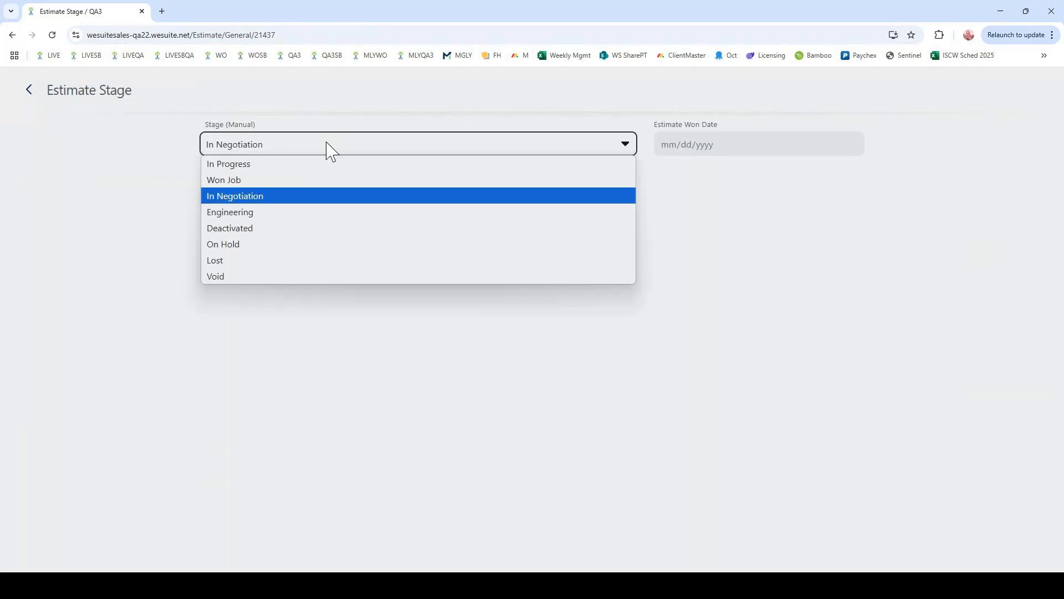
{"action": "left_click", "coordinate": [259, 183]}
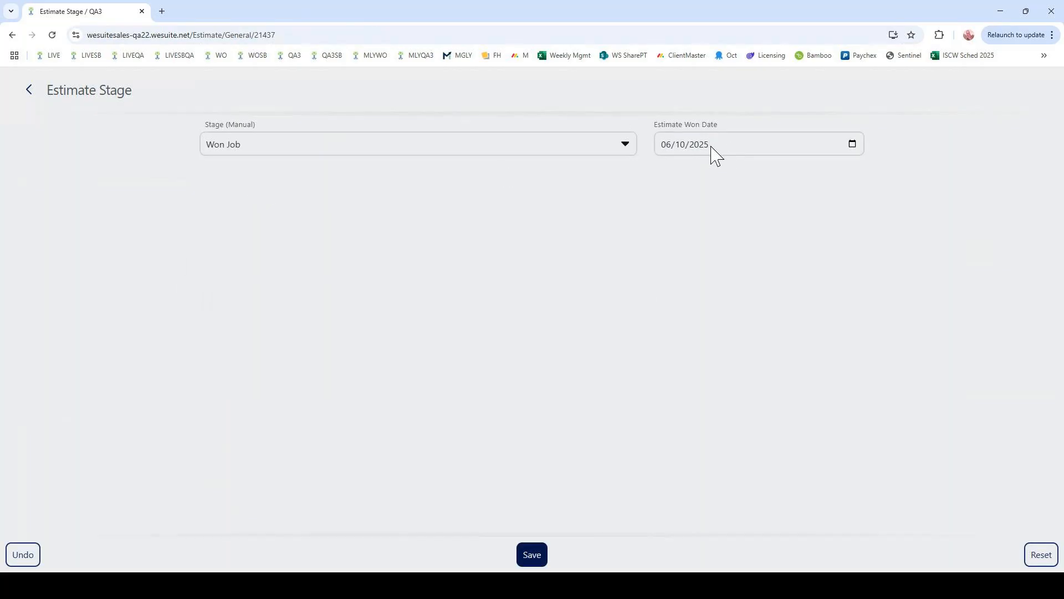
{"action": "left_click", "coordinate": [29, 90]}
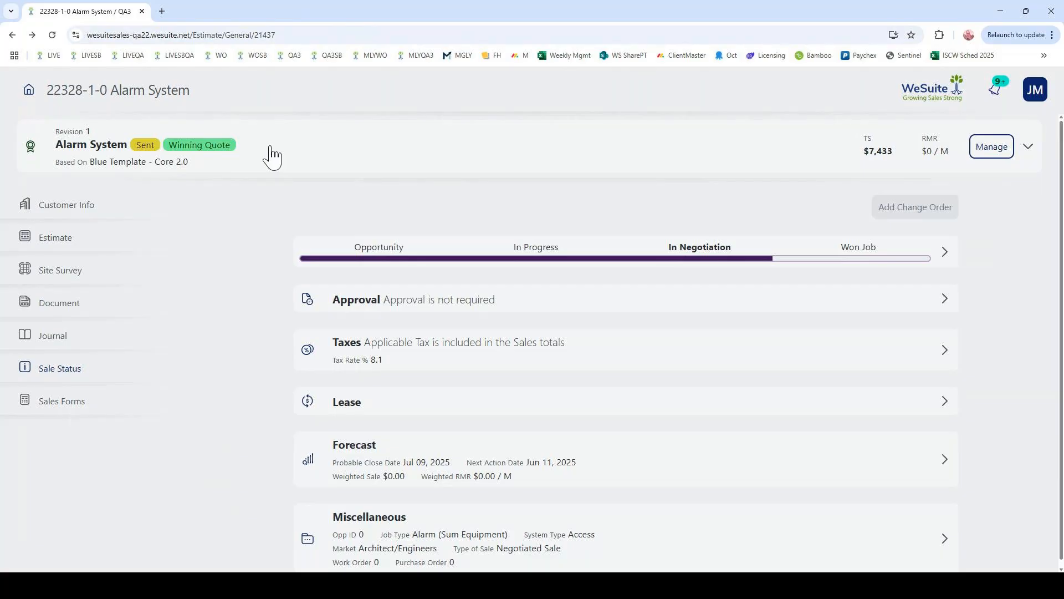
Set the Alarm System estimate's stage to Won Job, save it and return to the Estimates list
{"action": "left_click", "coordinate": [832, 261]}
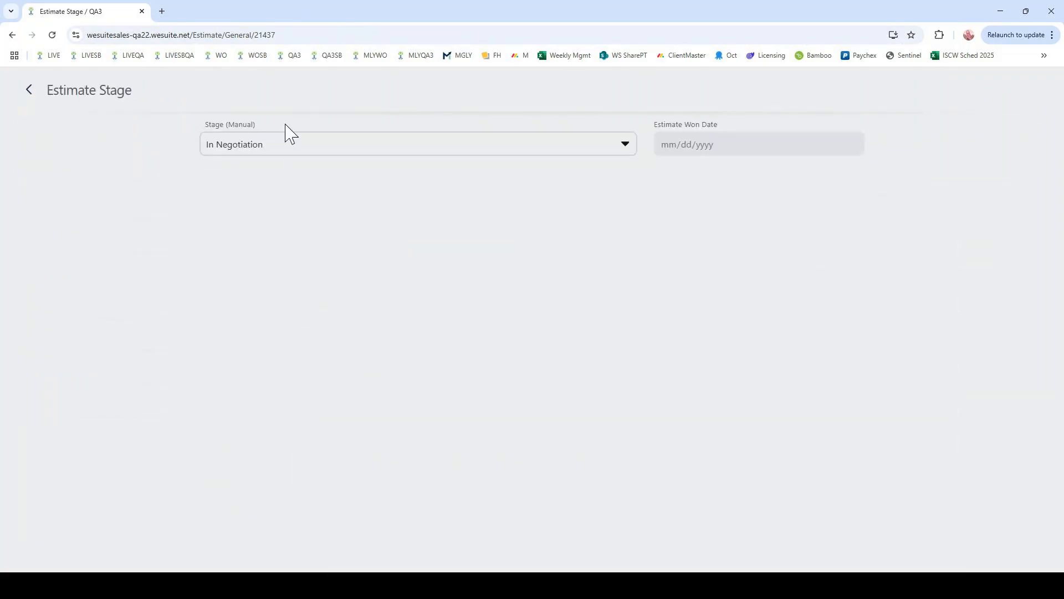
{"action": "left_click", "coordinate": [283, 143]}
{"action": "left_click", "coordinate": [242, 179]}
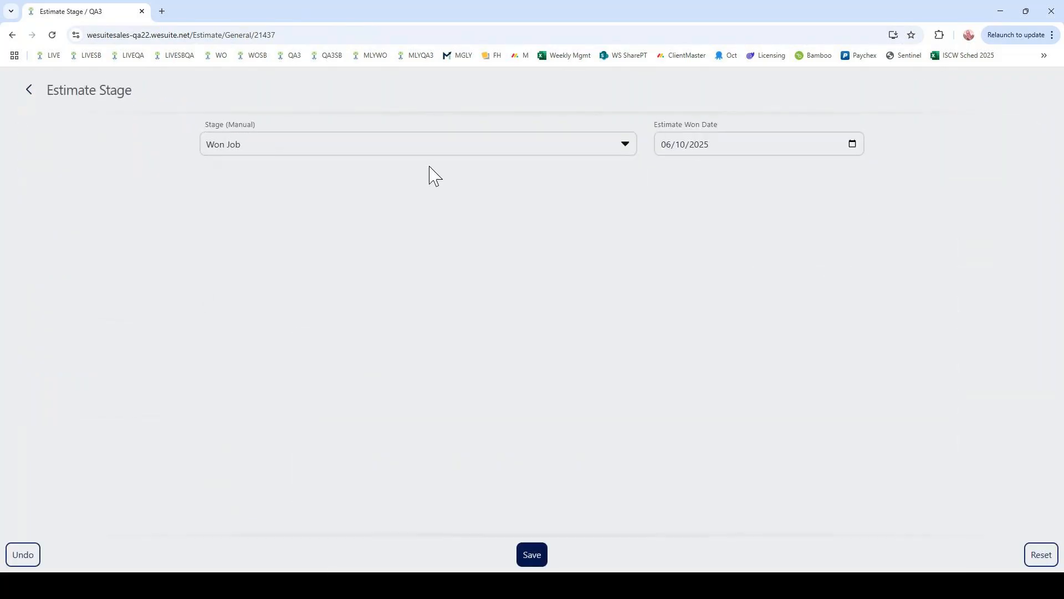
{"action": "left_click", "coordinate": [530, 557]}
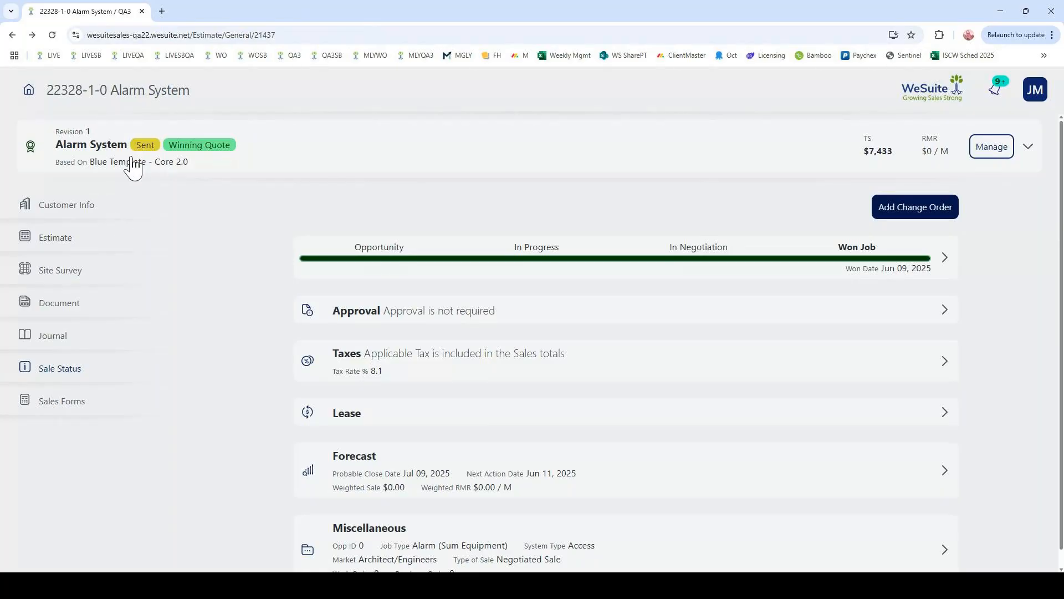
{"action": "left_click", "coordinate": [29, 95]}
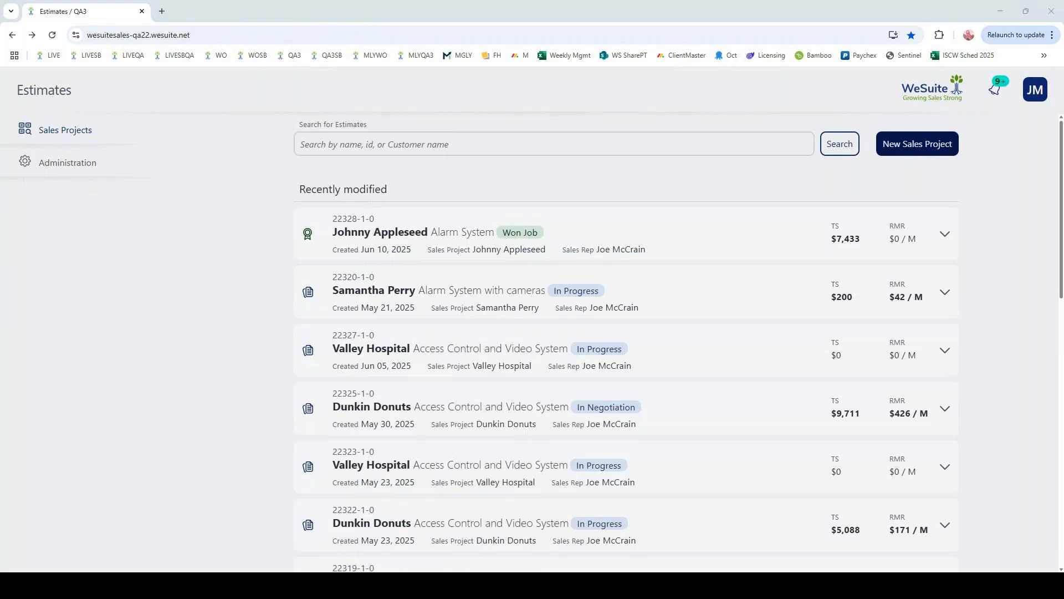
Switch to WeEstimate in the Sales Server remote desktop and refresh the dashboard, expanding its My Proposals list
{"action": "left_click_drag", "start_coordinate": [1063, 73], "coordinate": [400, 6]}
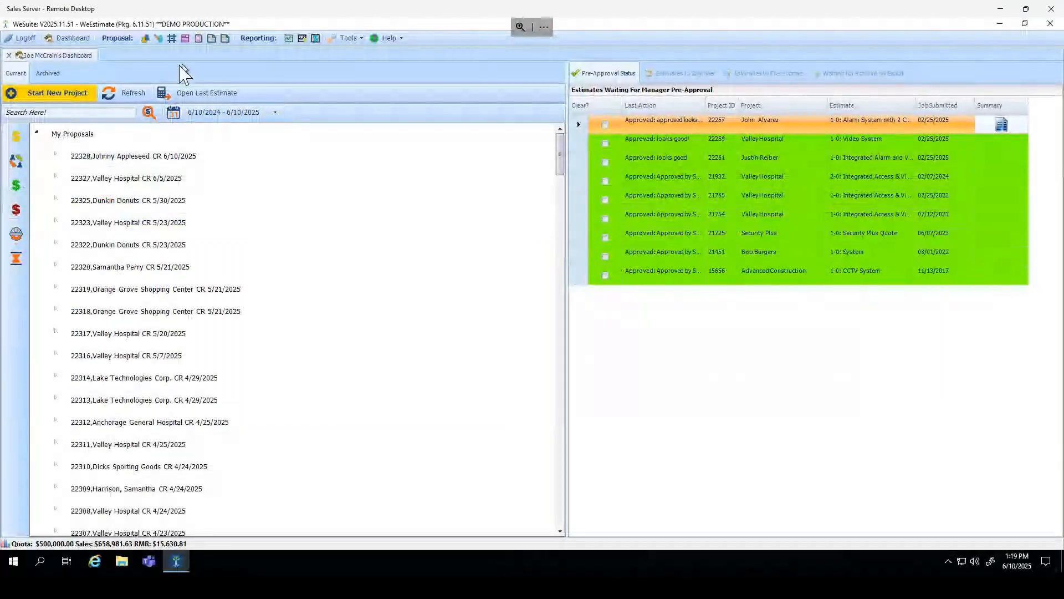
{"action": "left_click", "coordinate": [131, 92]}
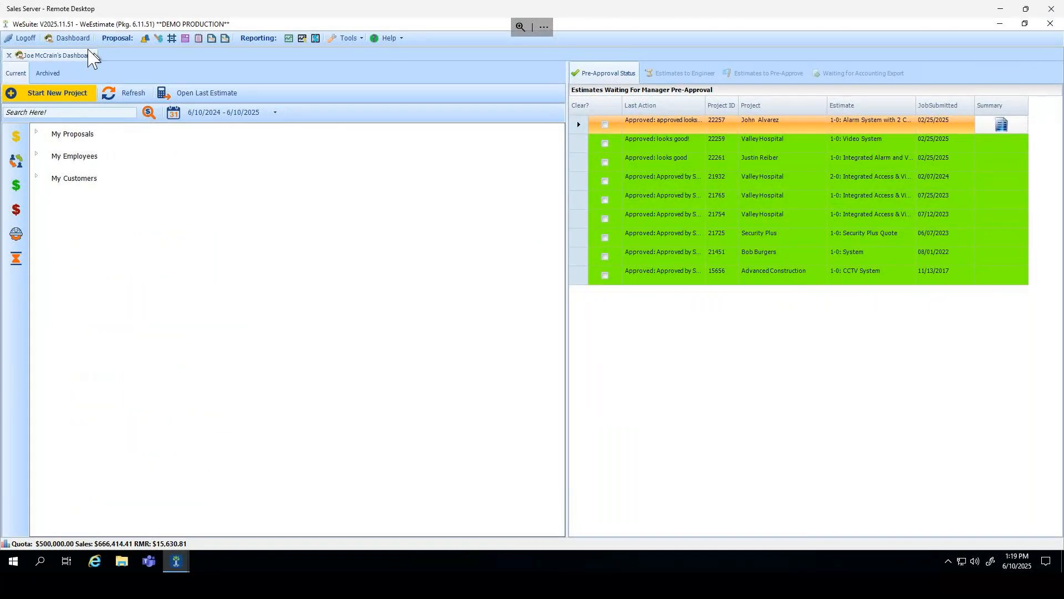
{"action": "left_click", "coordinate": [36, 132]}
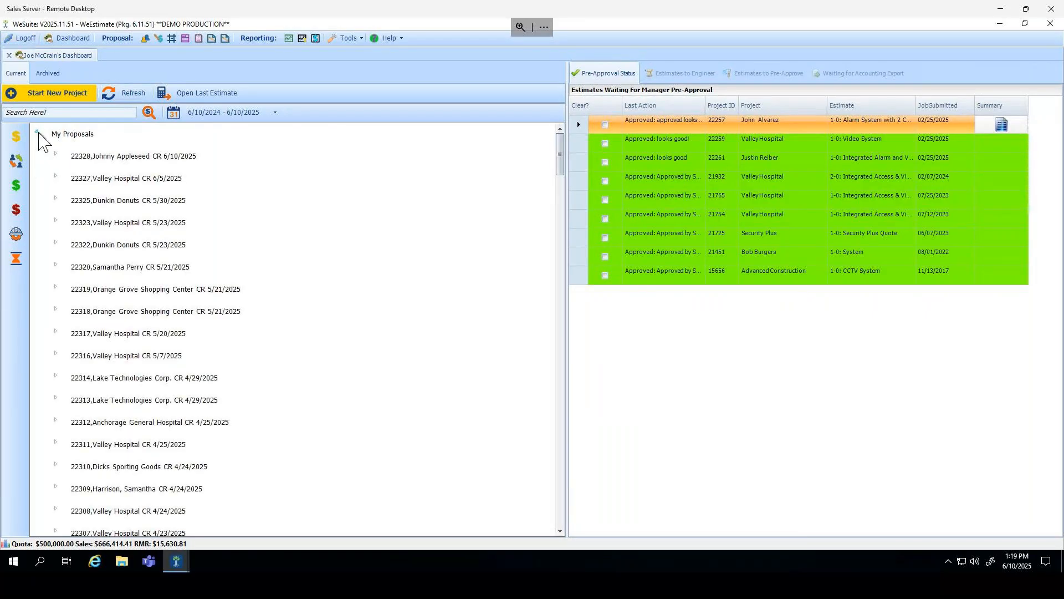
Copy the Alarm System estimate into the same project's Jobs, including its Alarm System quote and Monitoring Services Agreement - eS documents
{"action": "left_click", "coordinate": [56, 154]}
{"action": "right_click", "coordinate": [145, 201]}
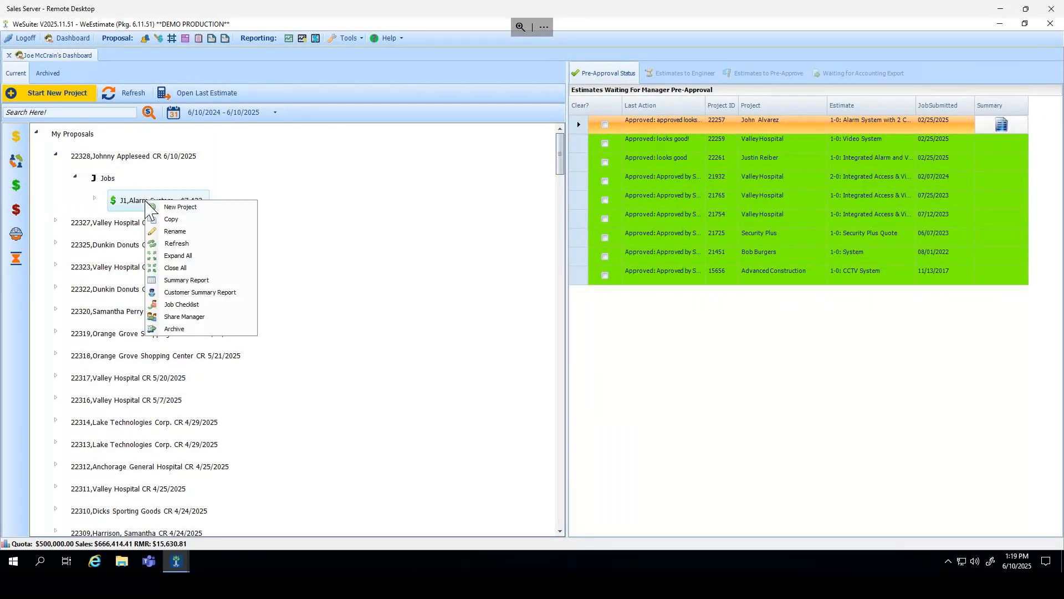
{"action": "left_click", "coordinate": [169, 220]}
{"action": "right_click", "coordinate": [110, 178]}
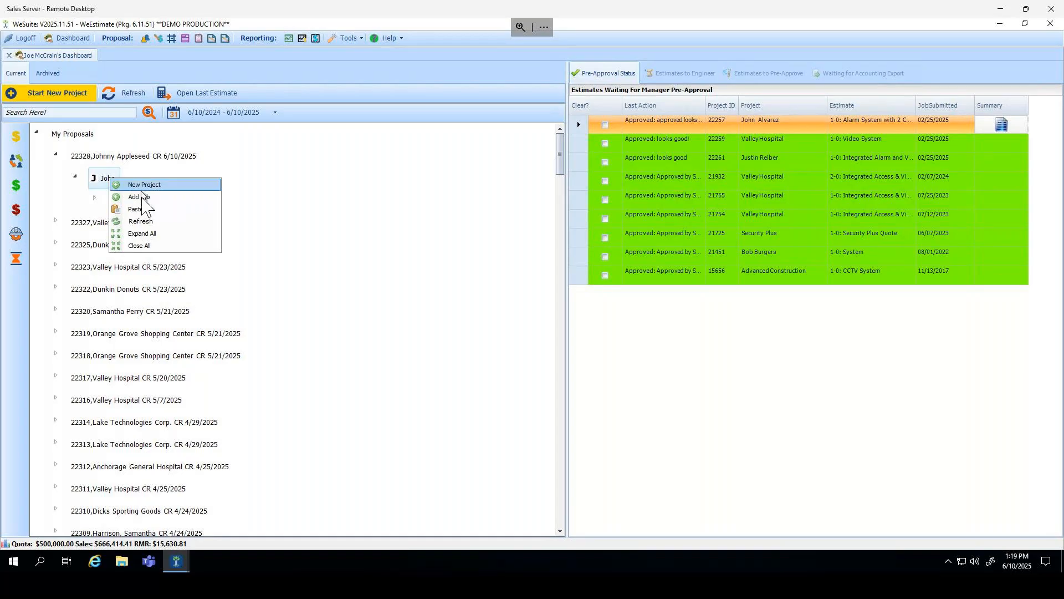
{"action": "left_click", "coordinate": [143, 210]}
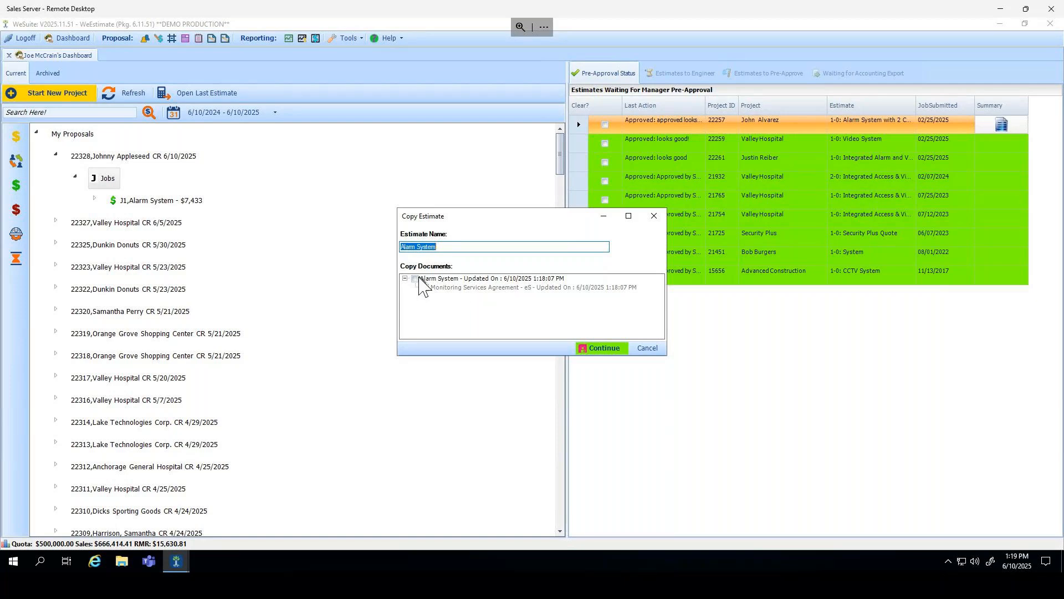
{"action": "left_click", "coordinate": [416, 278]}
{"action": "left_click", "coordinate": [426, 287]}
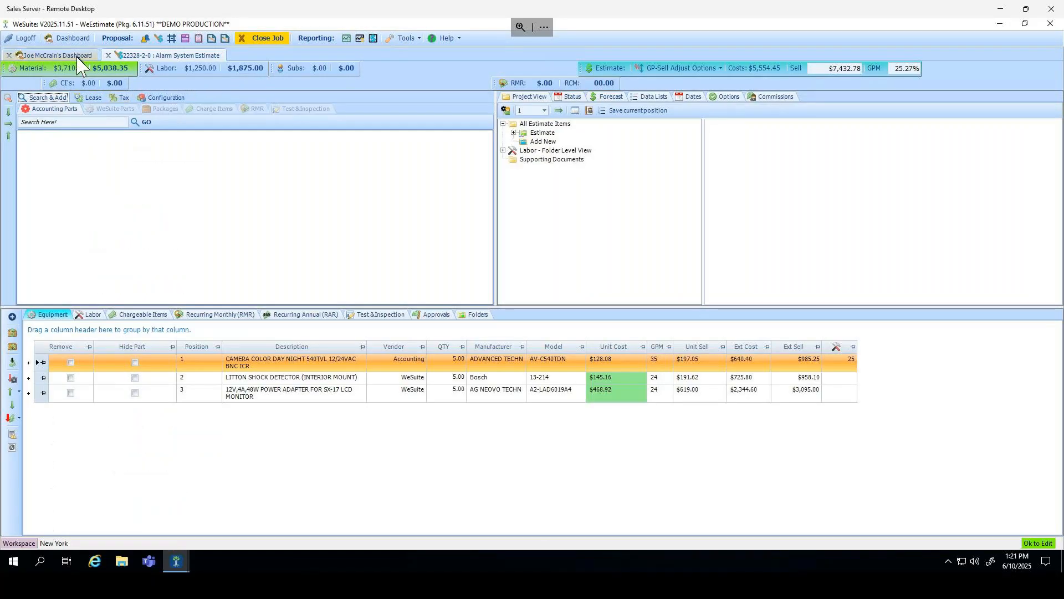
View the original and copied Alarm System jobs under the newest project on the dashboard and return to the copied estimate
{"action": "left_click", "coordinate": [77, 56]}
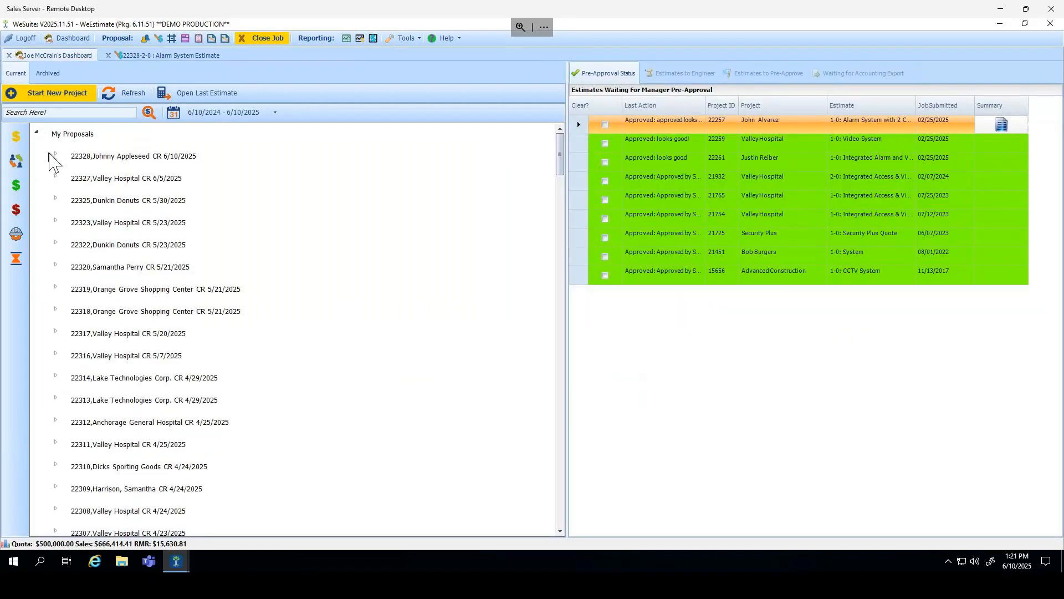
{"action": "left_click", "coordinate": [55, 155]}
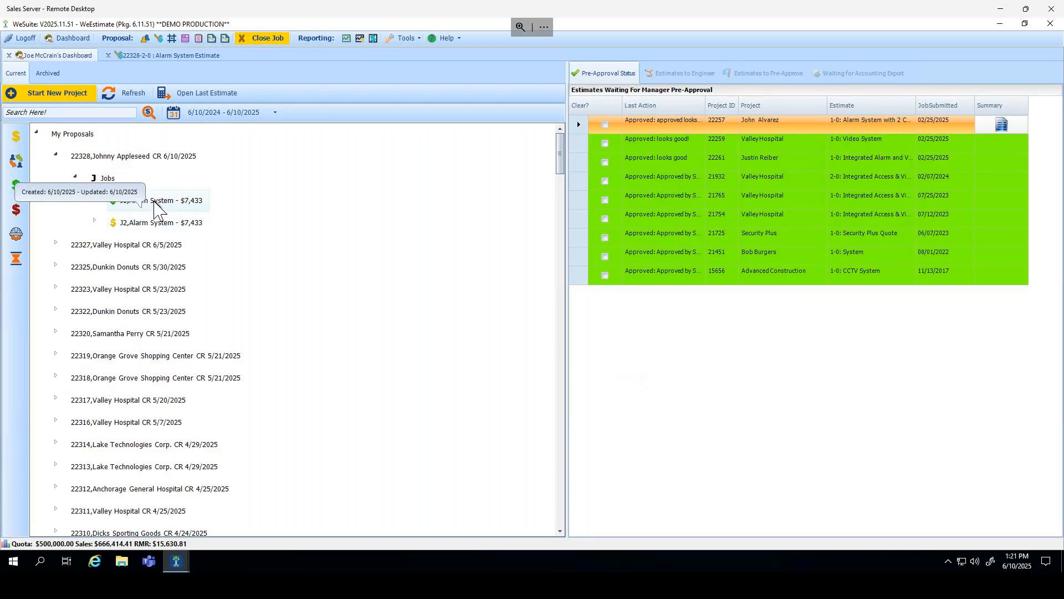
{"action": "left_click", "coordinate": [213, 55]}
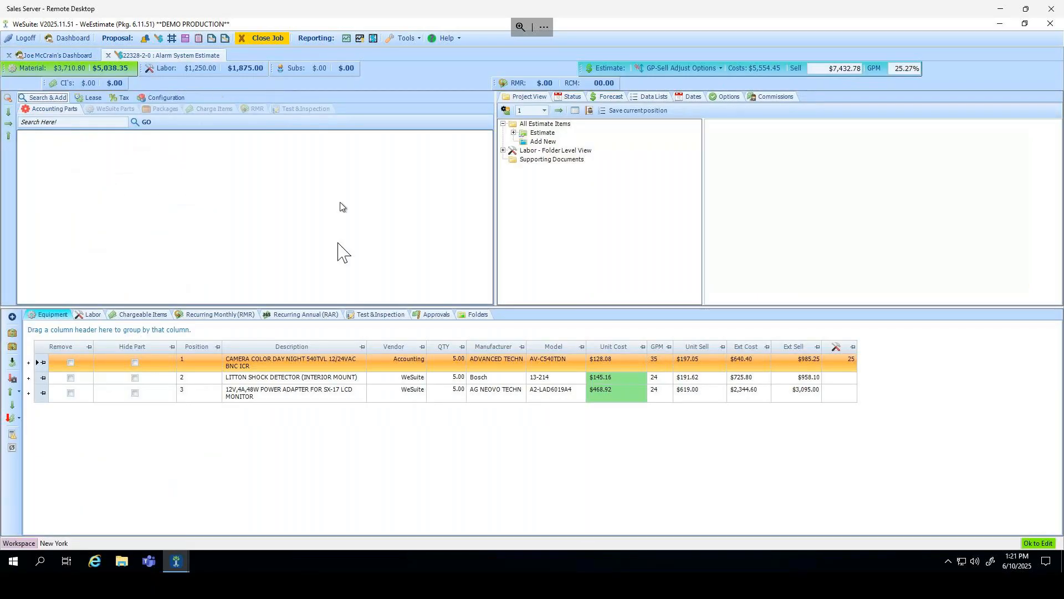
Open the copied estimate's contacts and view the basic information of the main contact
{"action": "left_click", "coordinate": [145, 39]}
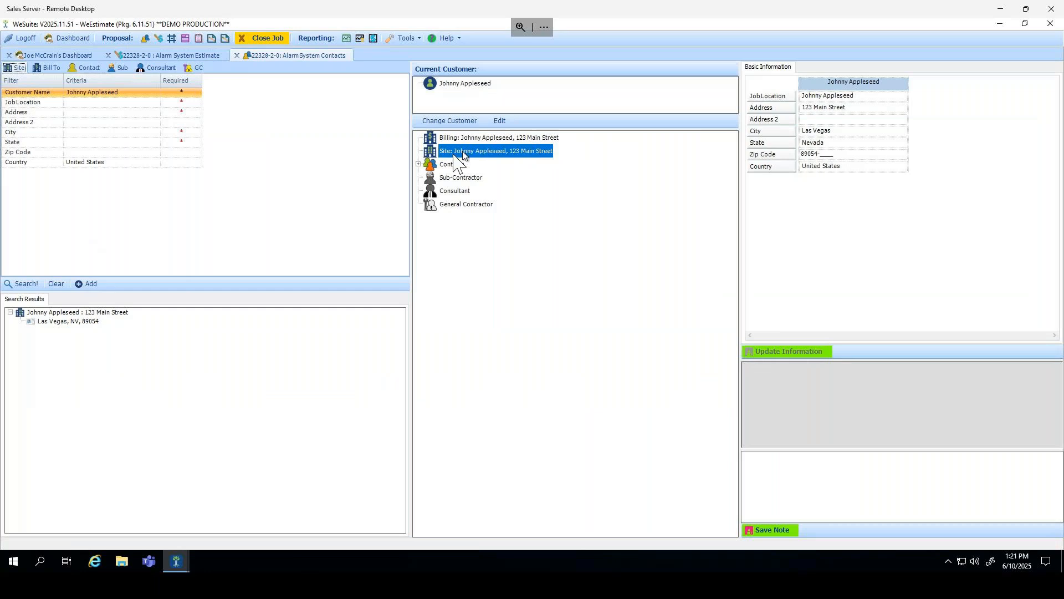
{"action": "left_click", "coordinate": [418, 164]}
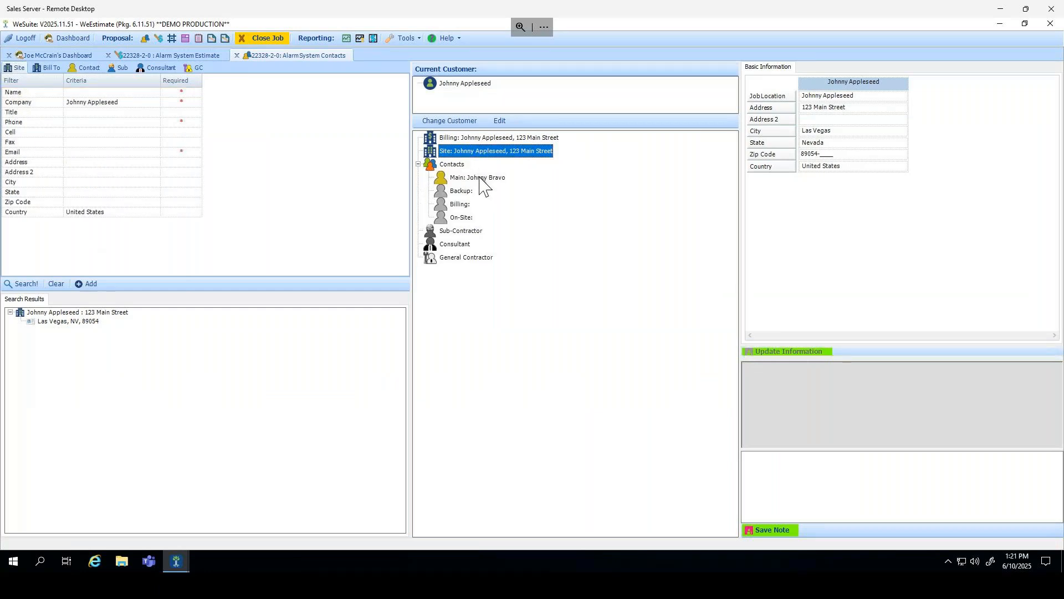
{"action": "left_click", "coordinate": [480, 178]}
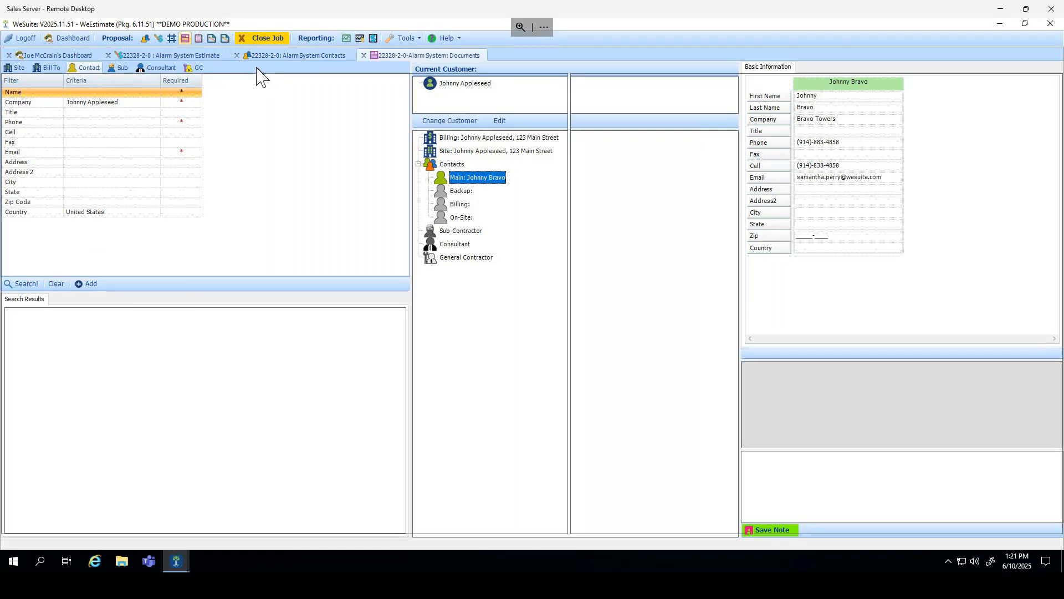
Open the estimate's documents and inspect the Alarm System quote package in preparation
{"action": "double_click", "coordinate": [26, 116]}
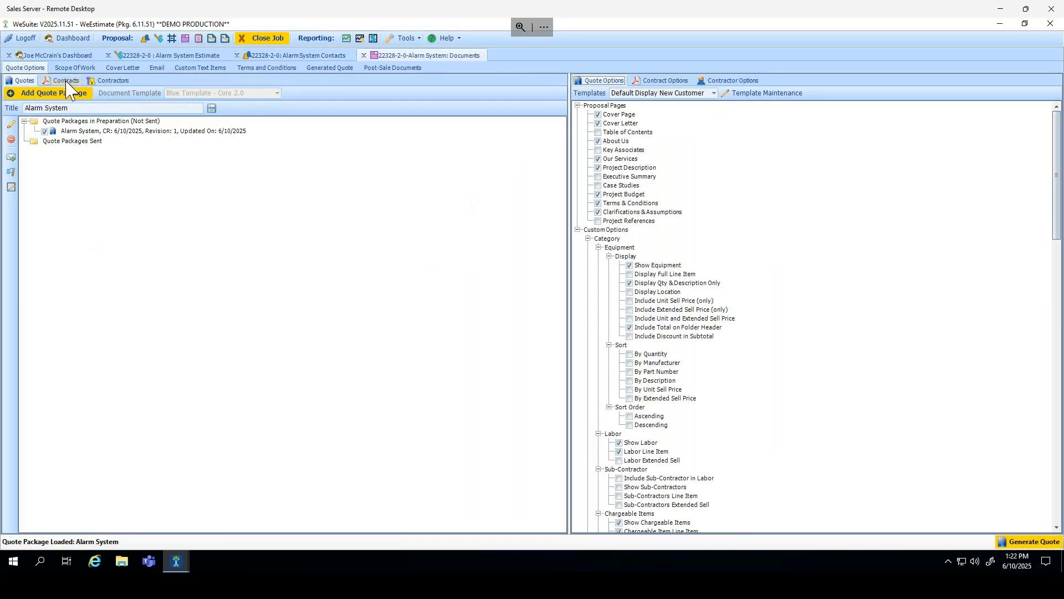
{"action": "left_click", "coordinate": [66, 122]}
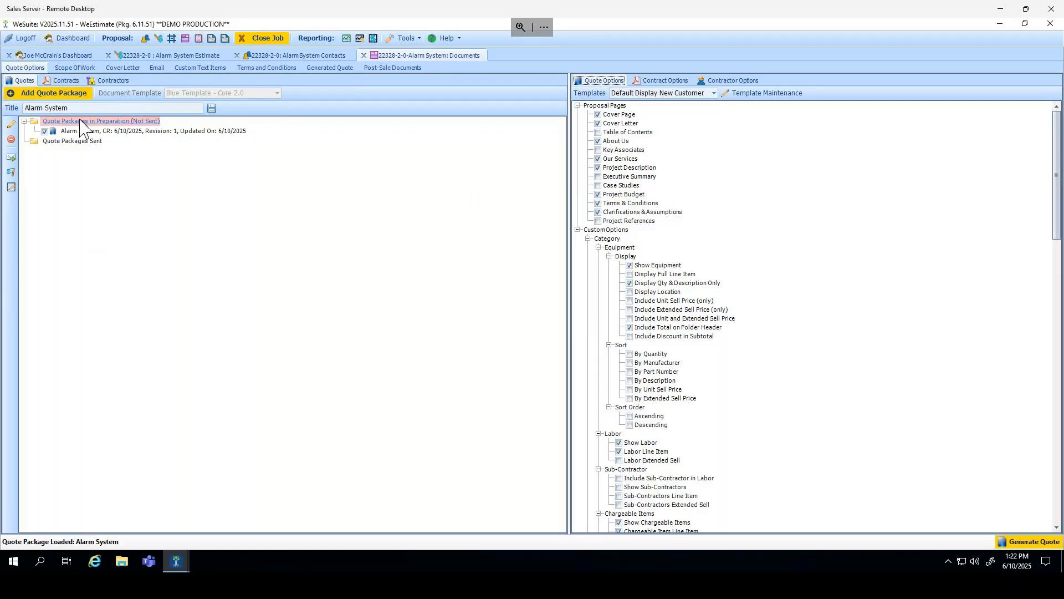
{"action": "left_click", "coordinate": [158, 134]}
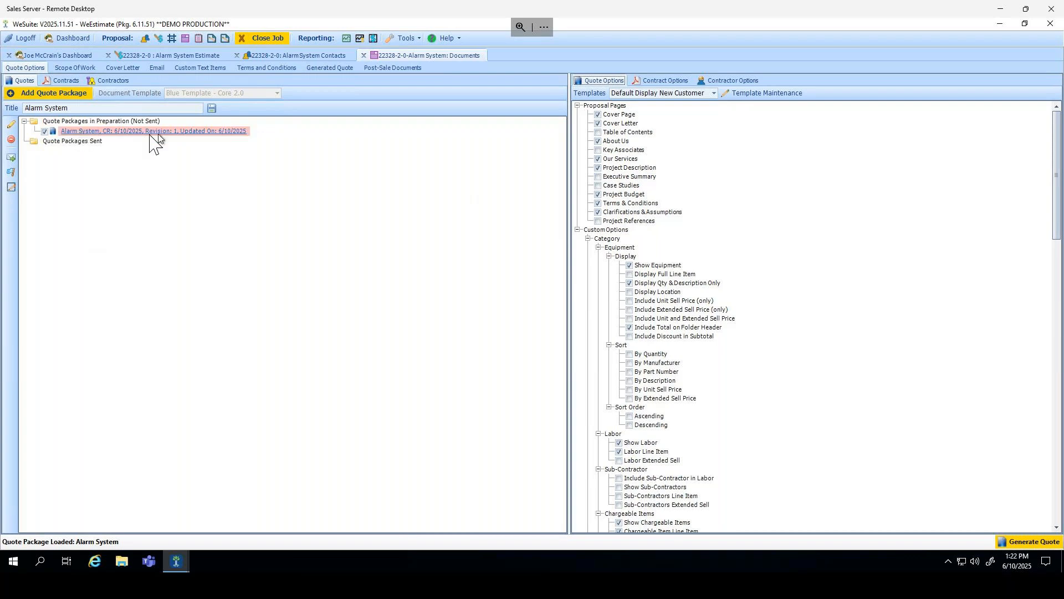
{"action": "left_click", "coordinate": [97, 119]}
{"action": "left_click", "coordinate": [74, 131]}
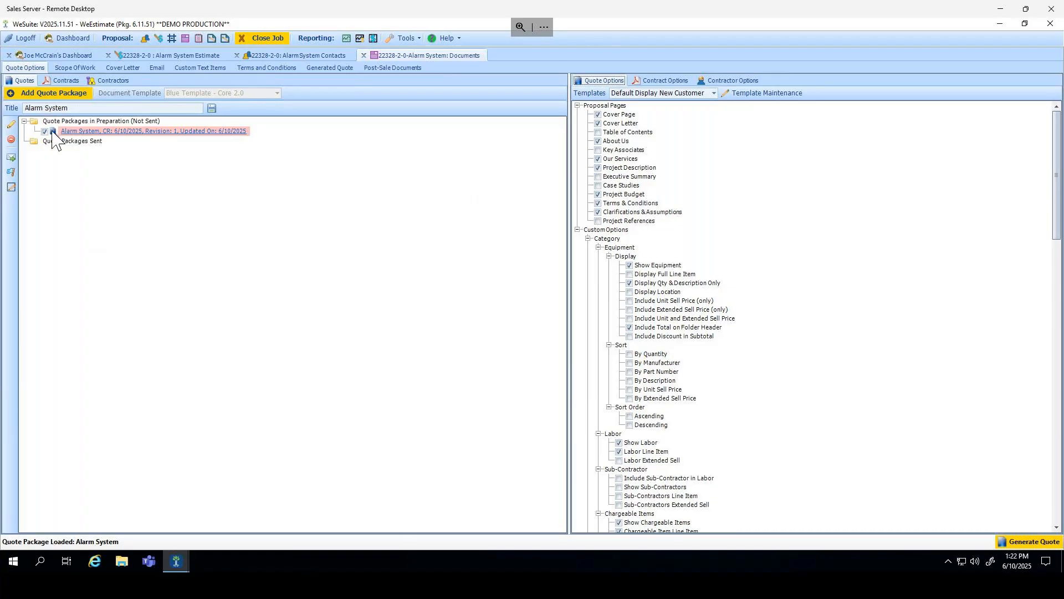
Add Services Contract - eS to the selected contracts and leave only Monitoring Services Agreement - eS checked
{"action": "left_click", "coordinate": [66, 81]}
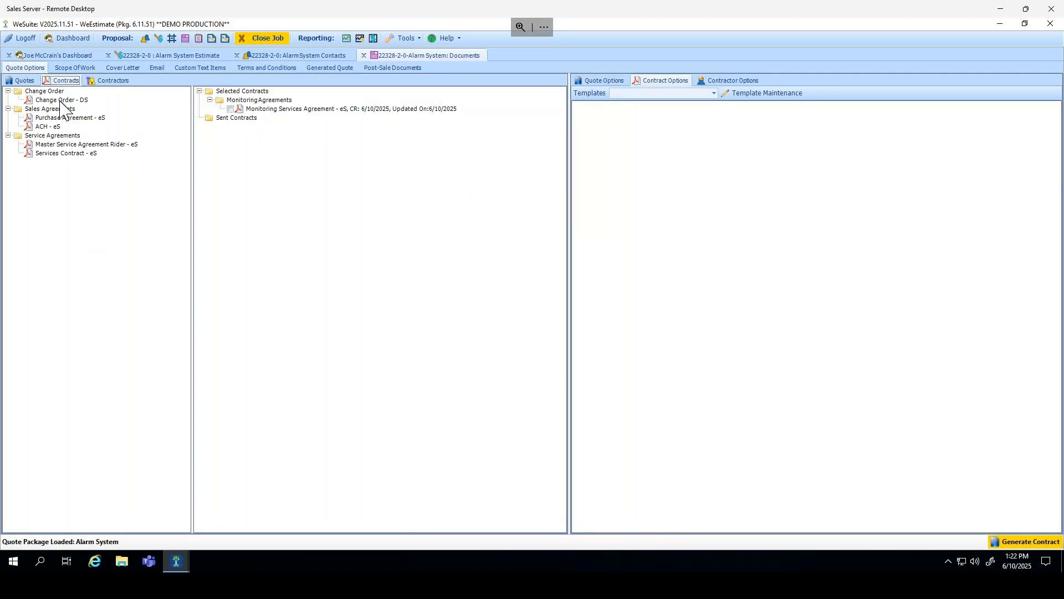
{"action": "left_click_drag", "start_coordinate": [67, 153], "coordinate": [253, 123]}
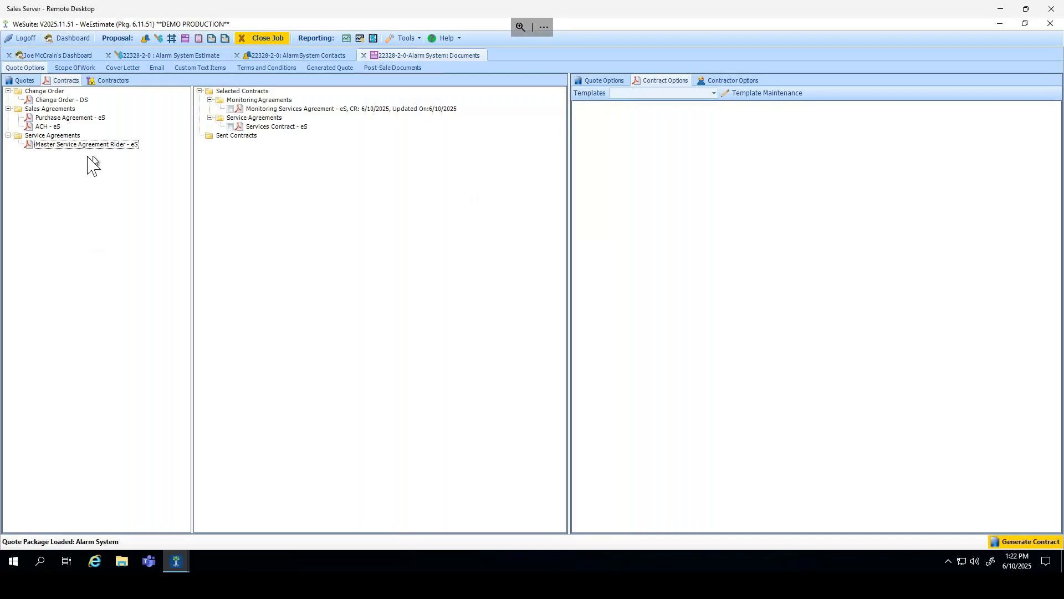
{"action": "left_click", "coordinate": [231, 110]}
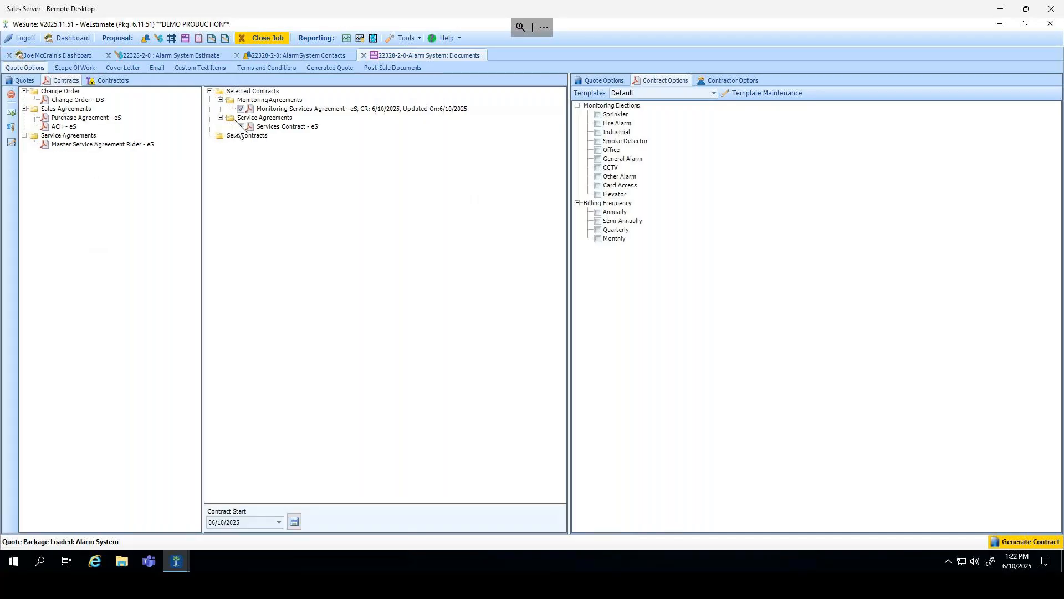
{"action": "left_click", "coordinate": [241, 127]}
{"action": "left_click", "coordinate": [241, 128]}
{"action": "left_click", "coordinate": [240, 109]}
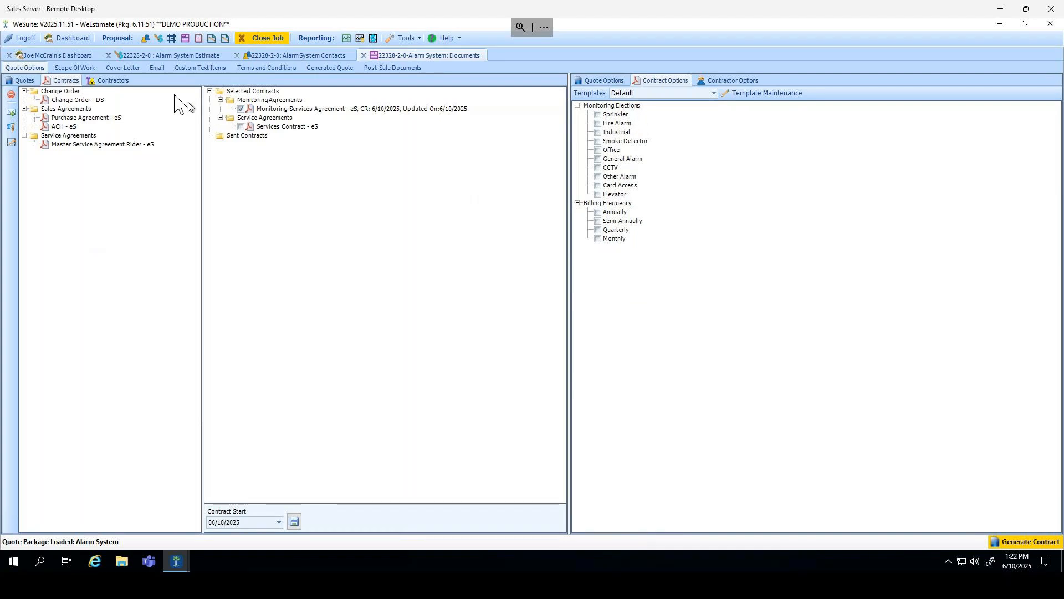
Open Send for Signature, compare each document's recipients as separate documents, and set the package back to Consolidate Documents
{"action": "left_click", "coordinate": [11, 143]}
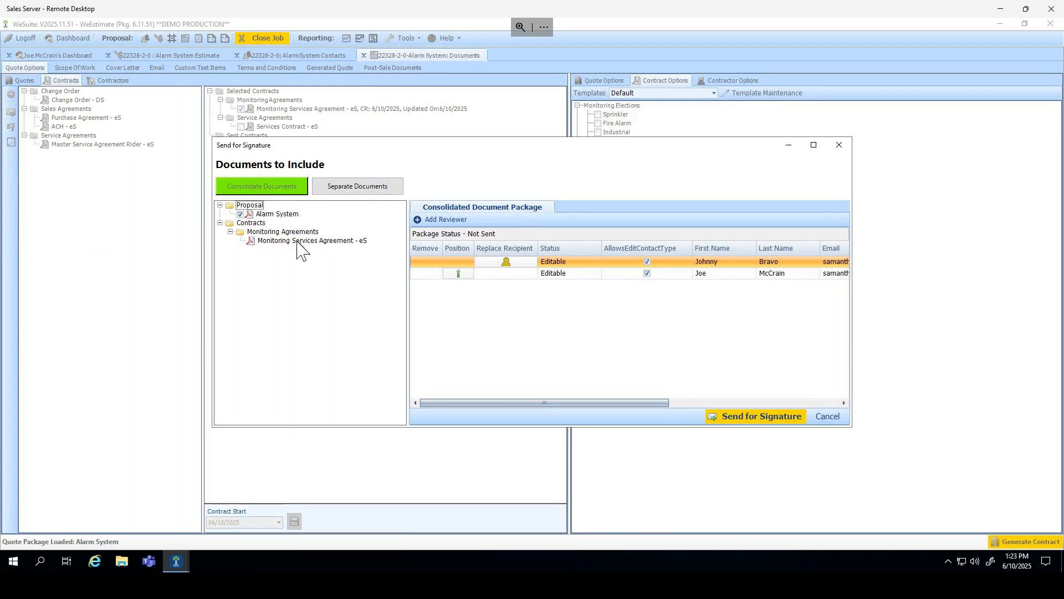
{"action": "left_click", "coordinate": [371, 187]}
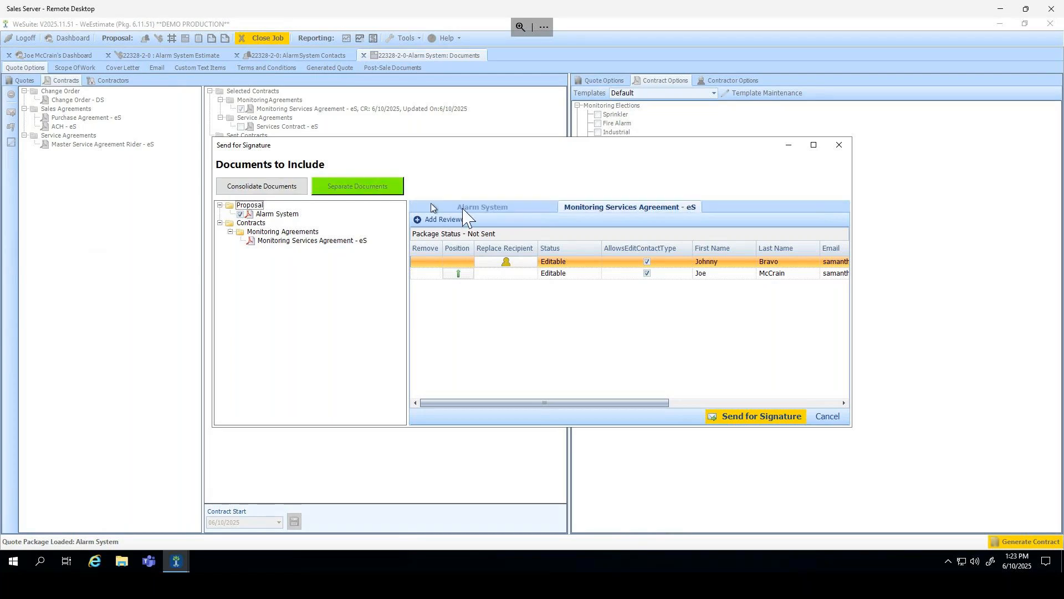
{"action": "left_click", "coordinate": [482, 209]}
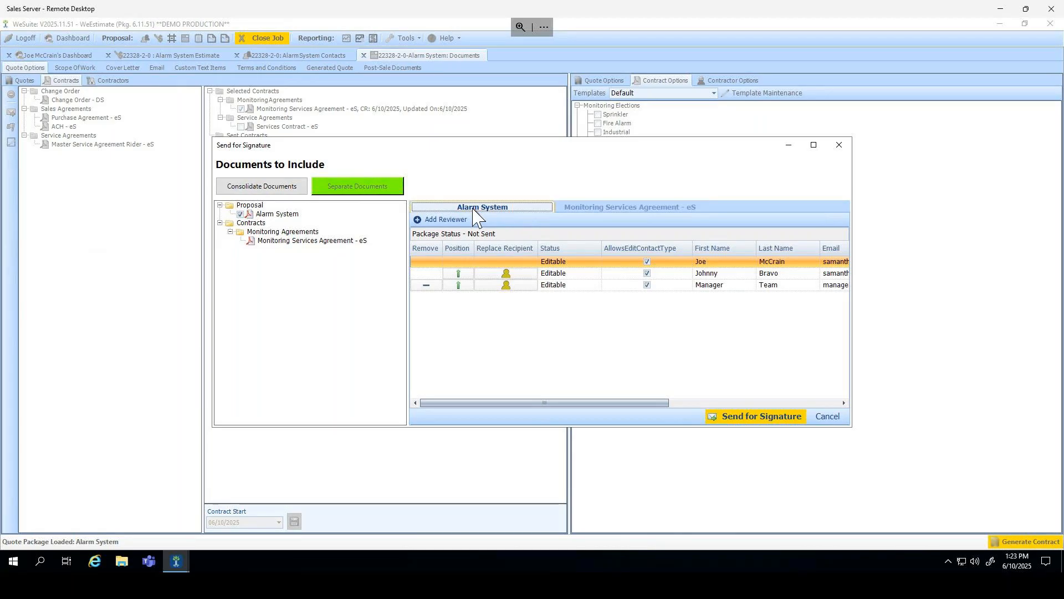
{"action": "left_click", "coordinate": [627, 208]}
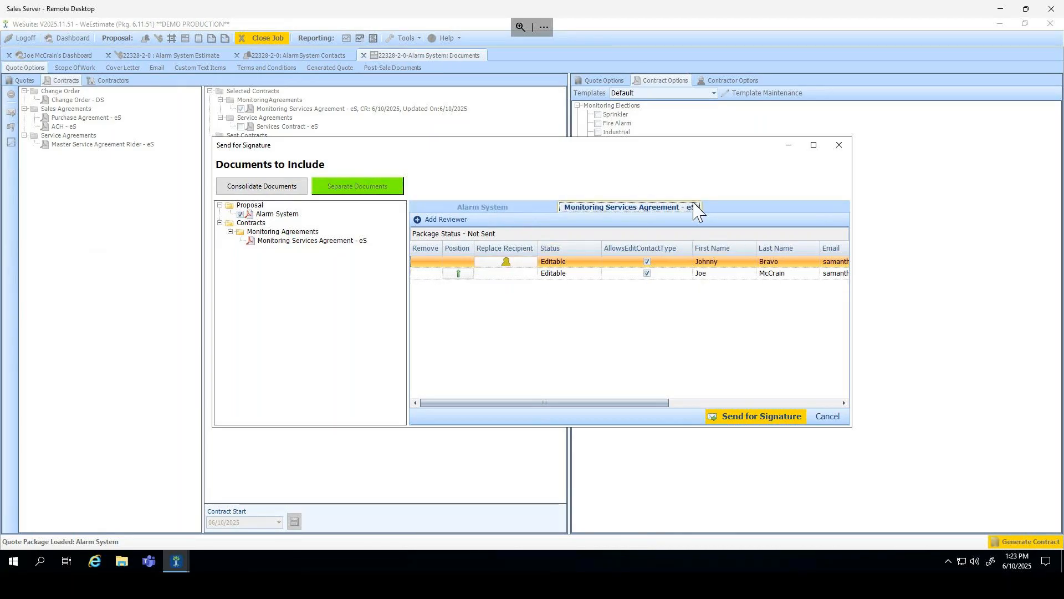
{"action": "left_click", "coordinate": [493, 209]}
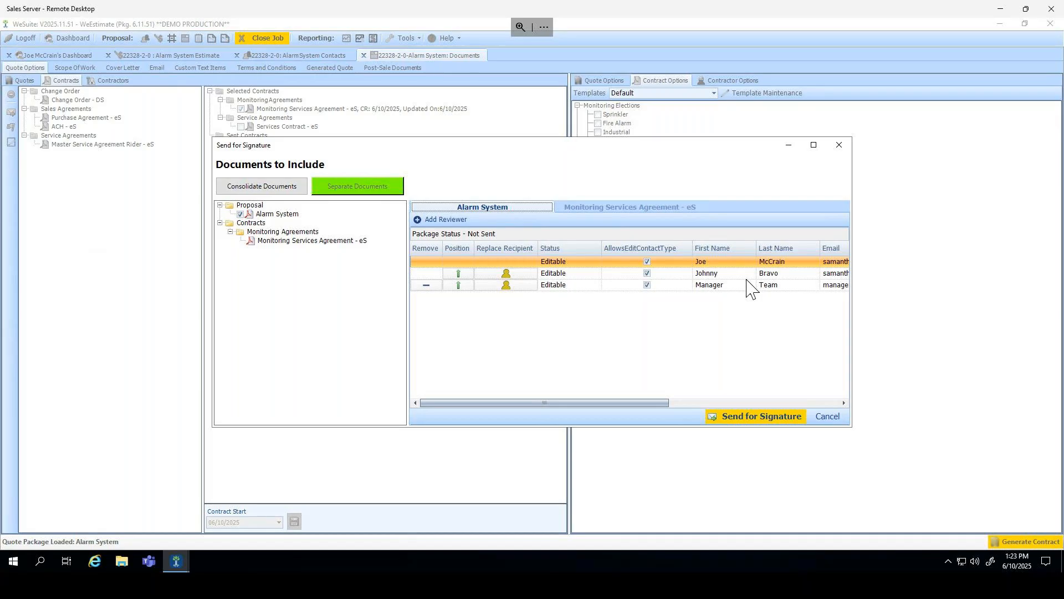
{"action": "left_click", "coordinate": [661, 209]}
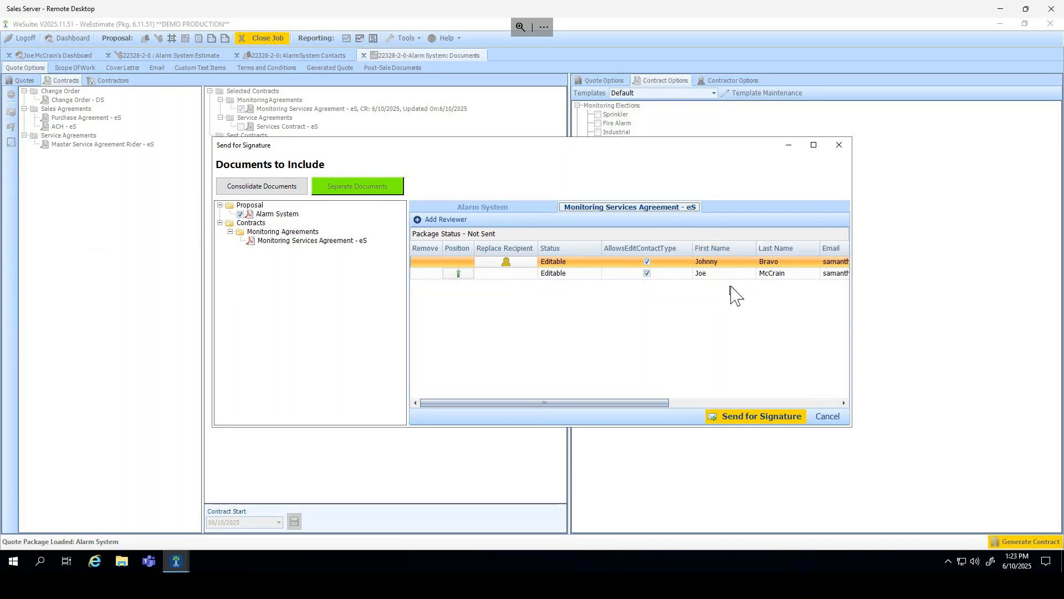
{"action": "left_click", "coordinate": [238, 189]}
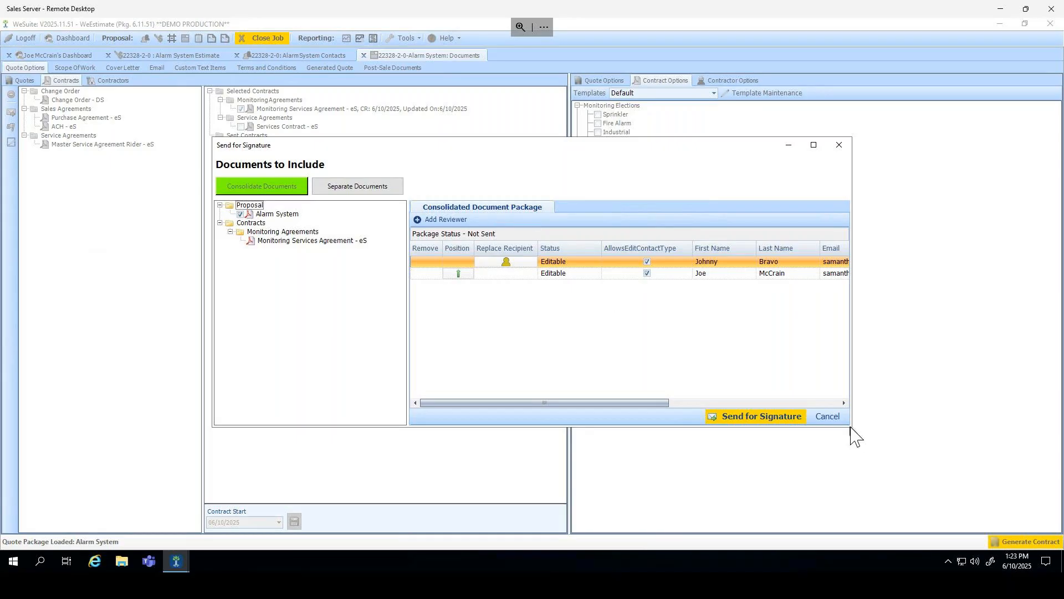
Check the signing order and recipient e-mail addresses of the consolidated package in an enlarged window and send it for signature
{"action": "left_click", "coordinate": [464, 280]}
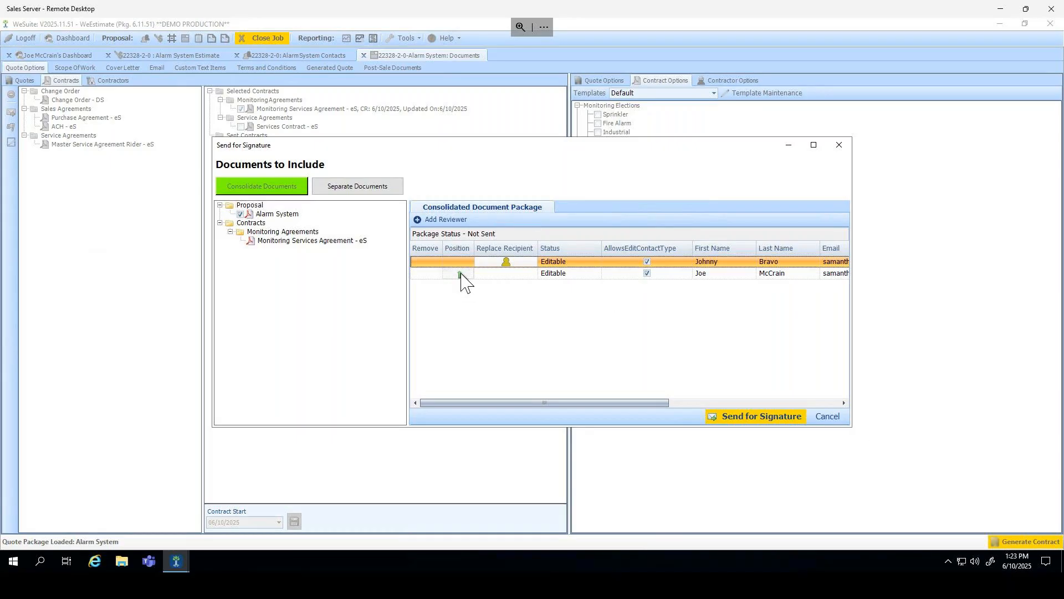
{"action": "left_click", "coordinate": [460, 274]}
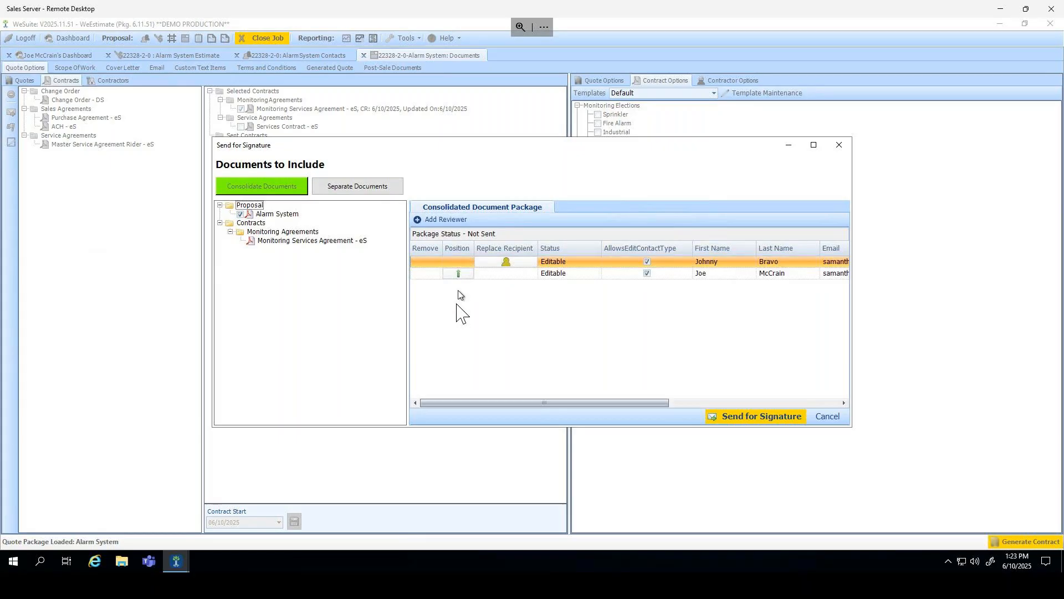
{"action": "left_click", "coordinate": [522, 265]}
{"action": "left_click_drag", "start_coordinate": [852, 429], "coordinate": [983, 489]}
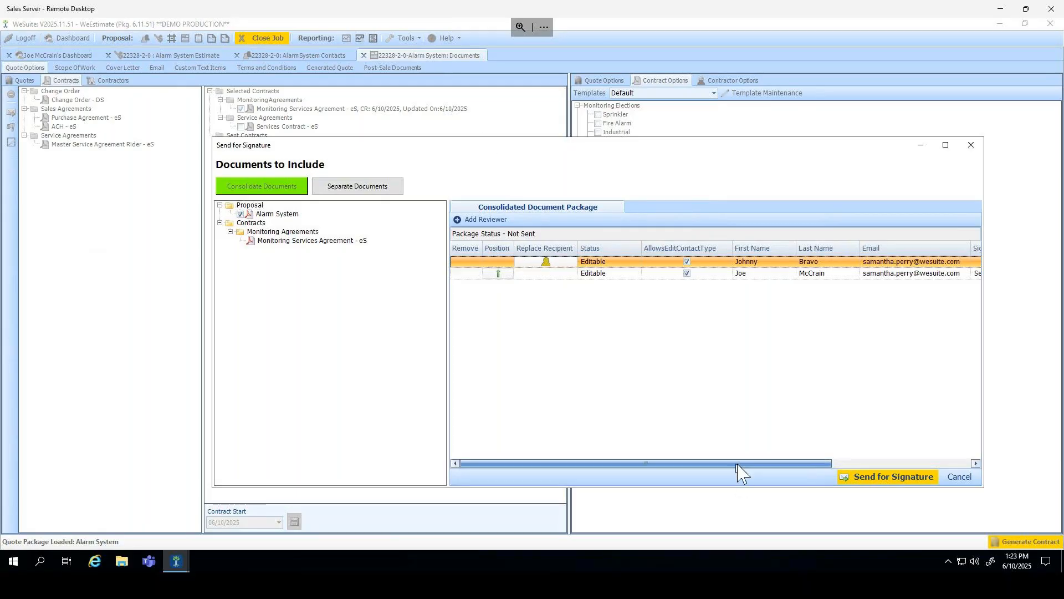
{"action": "left_click_drag", "start_coordinate": [737, 465], "coordinate": [790, 470]}
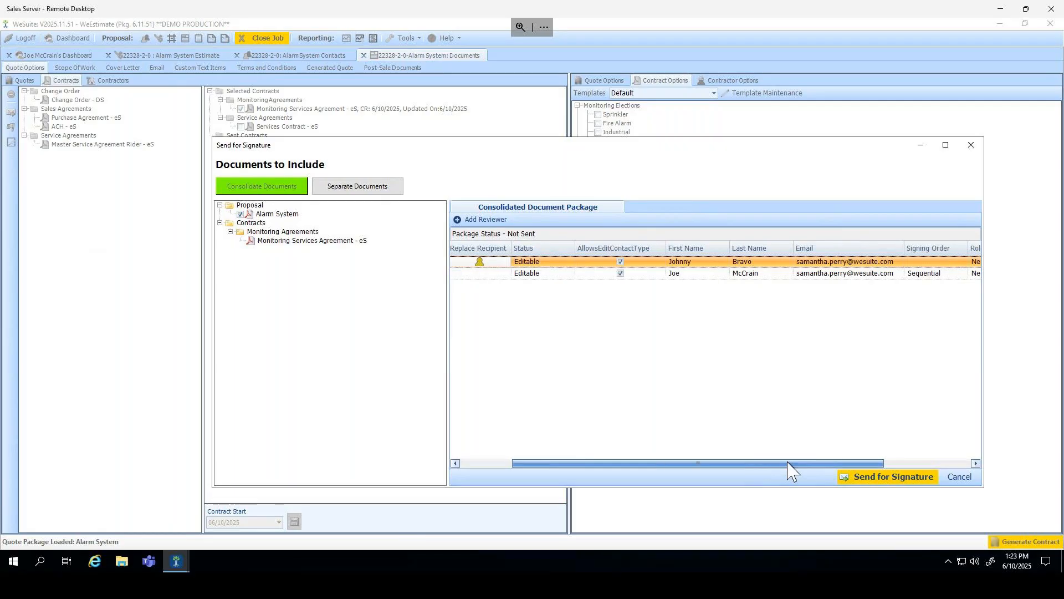
{"action": "left_click", "coordinate": [871, 274]}
{"action": "left_click_drag", "start_coordinate": [894, 273], "coordinate": [799, 273]}
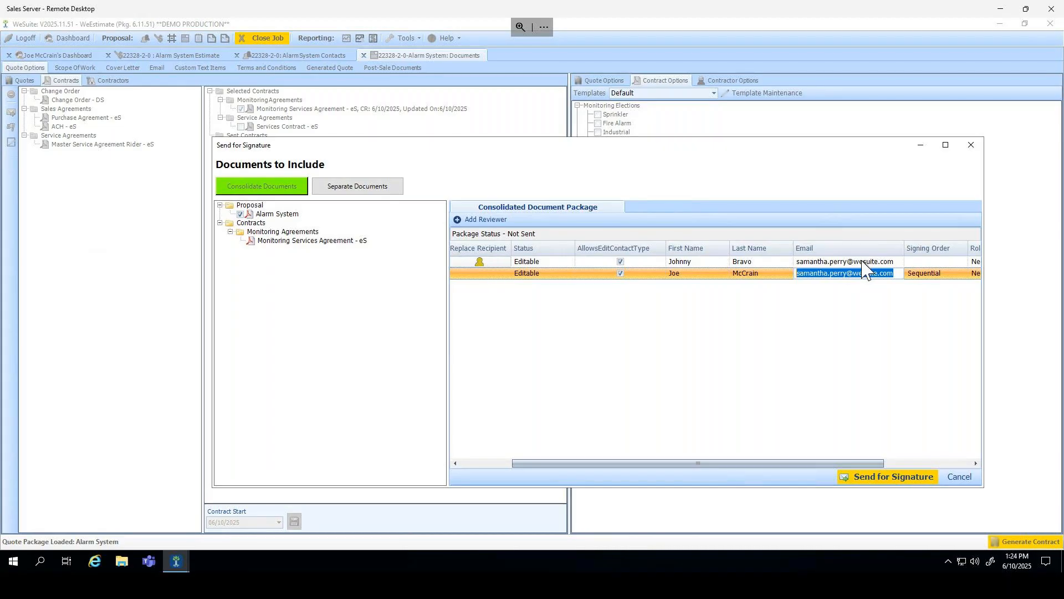
{"action": "left_click", "coordinate": [884, 478]}
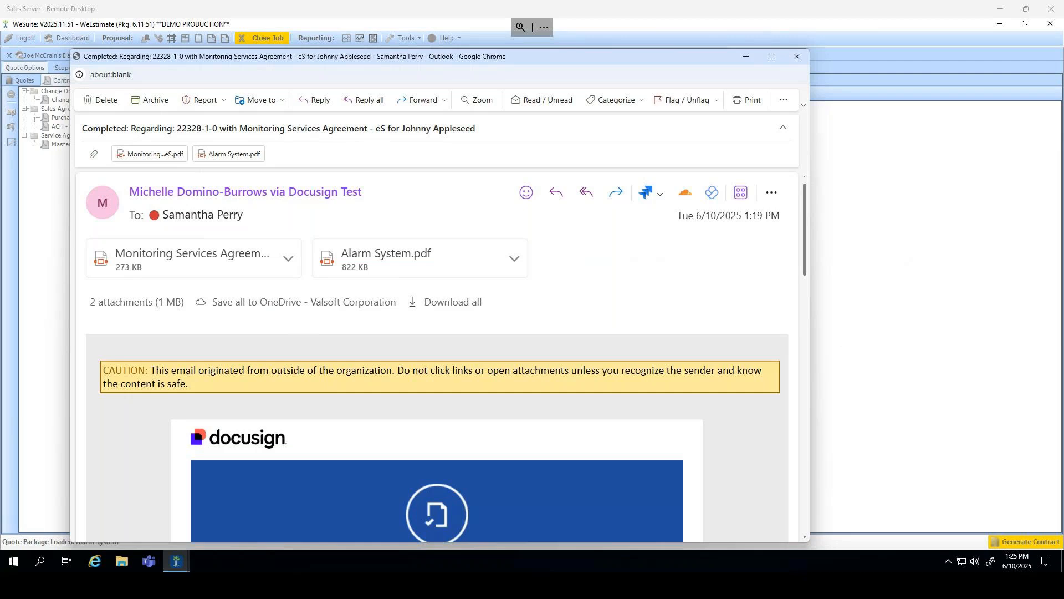
Show the quote packages and examine the completed Docusign e-mail with its Monitoring Services Agreement and Alarm System PDF attachments
{"action": "left_click", "coordinate": [21, 80]}
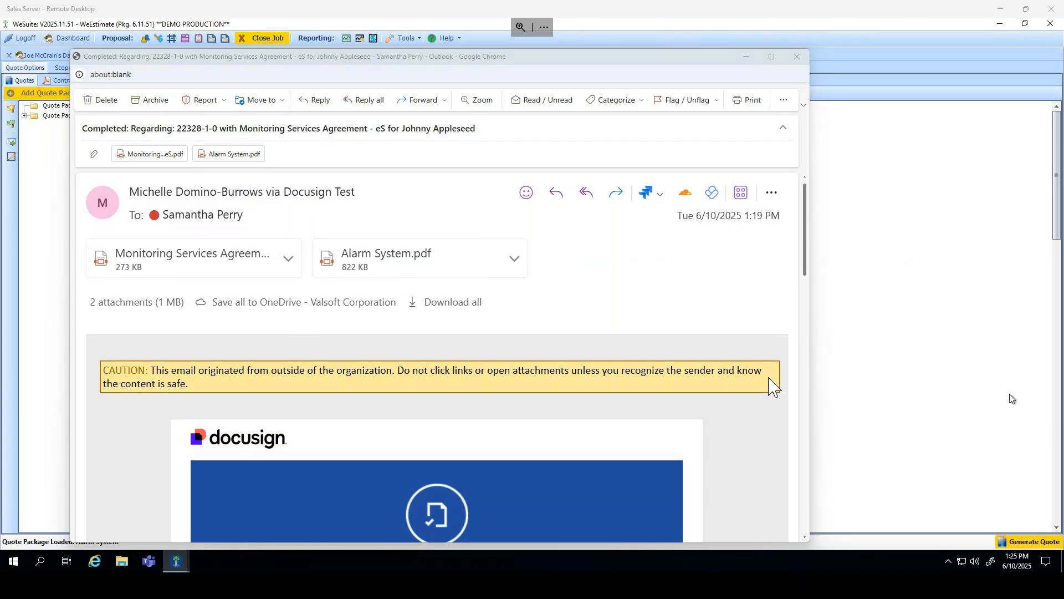
{"action": "scroll", "coordinate": [575, 275], "scroll_direction": "down", "scroll_amount": 1}
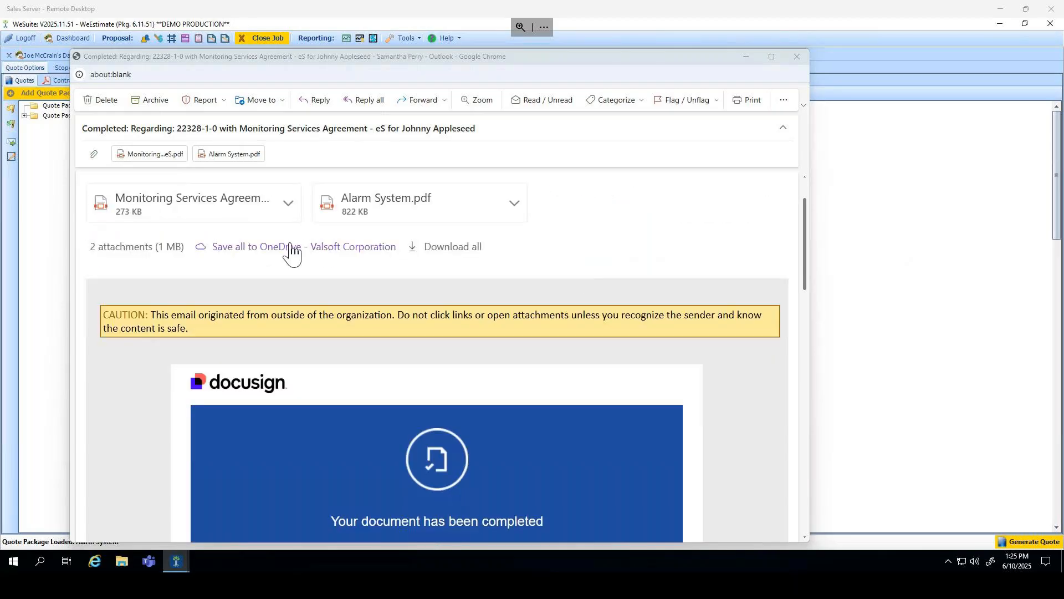
{"action": "scroll", "coordinate": [301, 269], "scroll_direction": "up", "scroll_amount": 1}
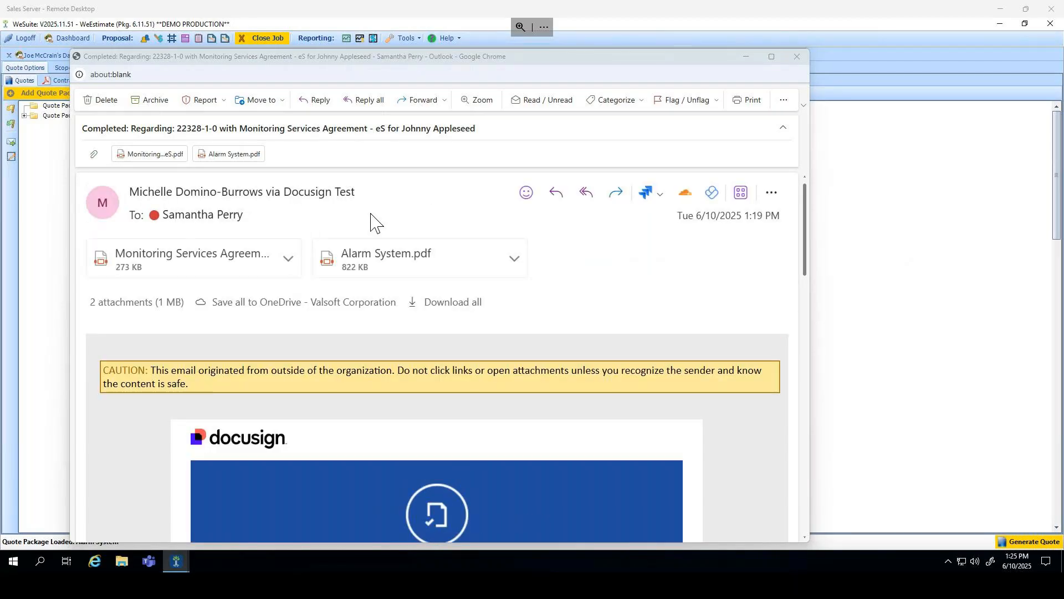
{"action": "scroll", "coordinate": [614, 274], "scroll_direction": "down", "scroll_amount": 1}
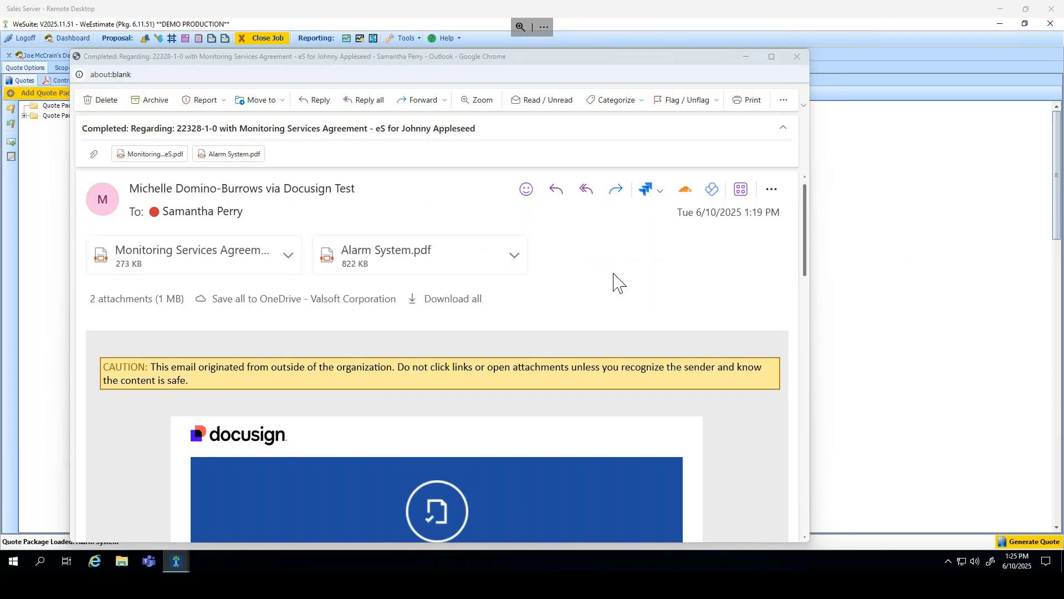
Read through the body of the completed Docusign e-mail, including its completion notice and alternate signing method
{"action": "scroll", "coordinate": [614, 274], "scroll_direction": "down", "scroll_amount": 2}
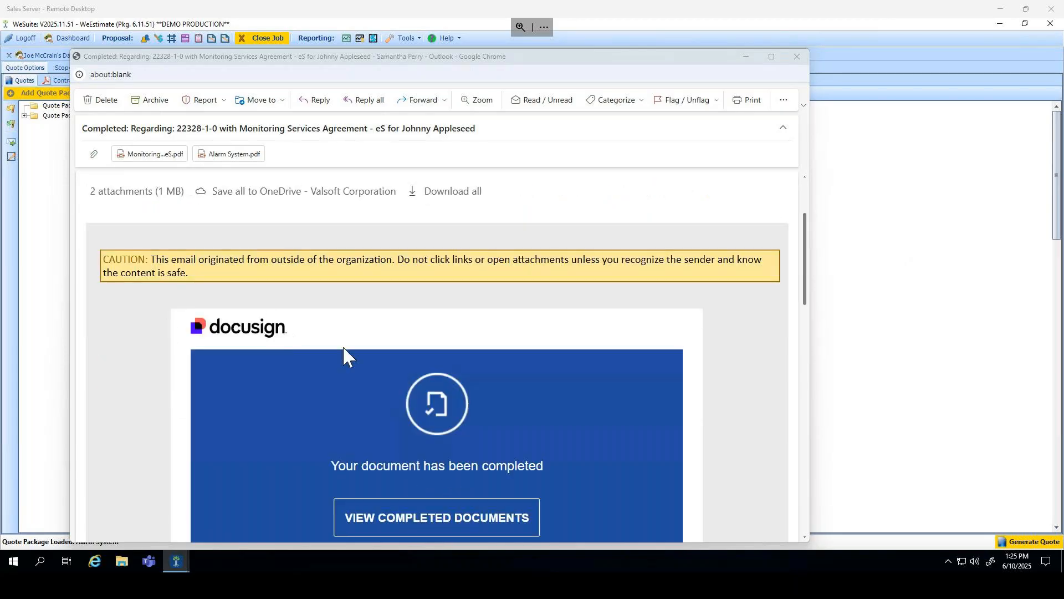
{"action": "scroll", "coordinate": [387, 355], "scroll_direction": "down", "scroll_amount": 3}
{"action": "scroll", "coordinate": [551, 269], "scroll_direction": "down", "scroll_amount": 1}
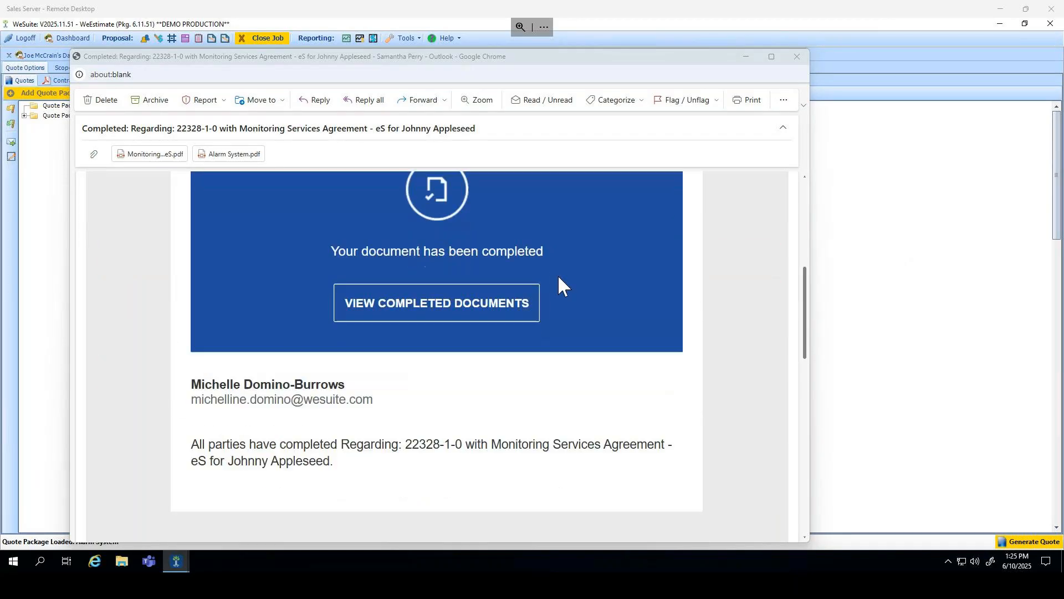
{"action": "scroll", "coordinate": [559, 277], "scroll_direction": "down", "scroll_amount": 4}
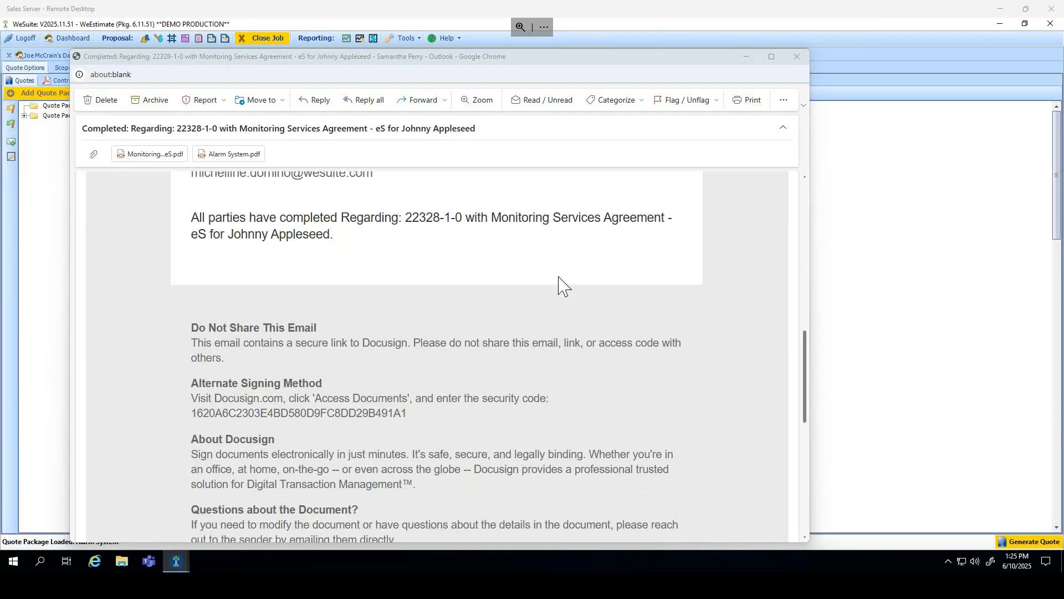
{"action": "scroll", "coordinate": [559, 277], "scroll_direction": "up", "scroll_amount": 8}
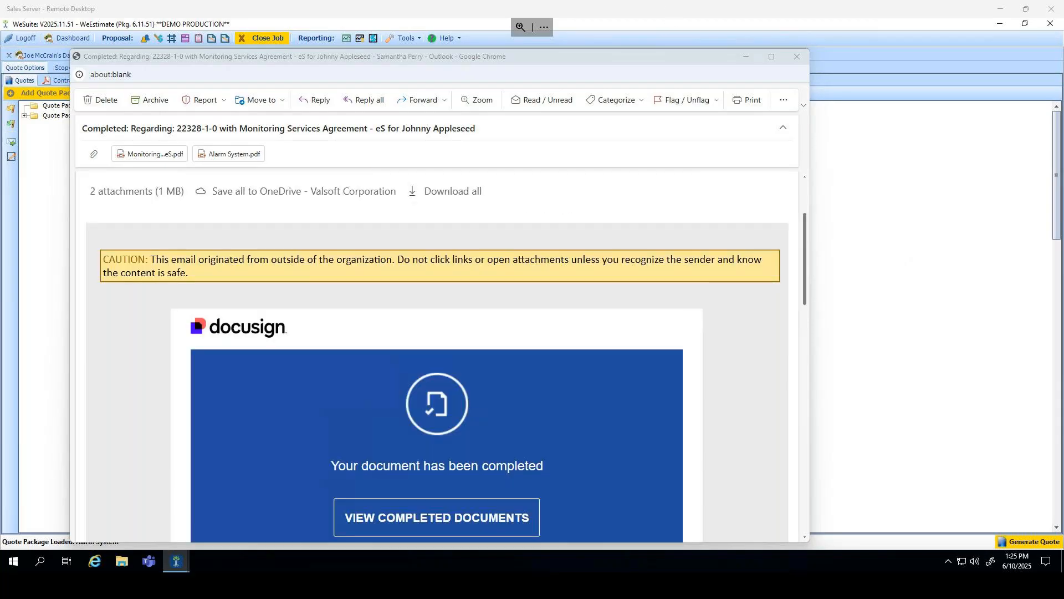
Bring up the Docusign signature request e-mail, open its documents for review, dismiss the location request, and examine the Alarm System proposal's cover page
{"action": "left_click_drag", "start_coordinate": [1063, 83], "coordinate": [593, 1]}
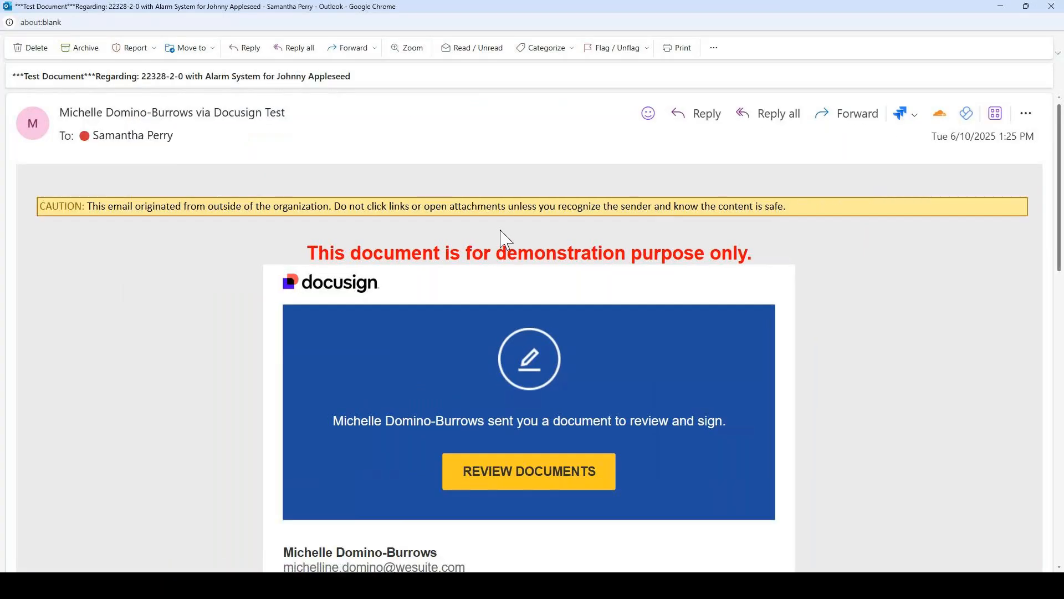
{"action": "left_click", "coordinate": [533, 471]}
{"action": "left_click_drag", "start_coordinate": [1063, 189], "coordinate": [507, 3]}
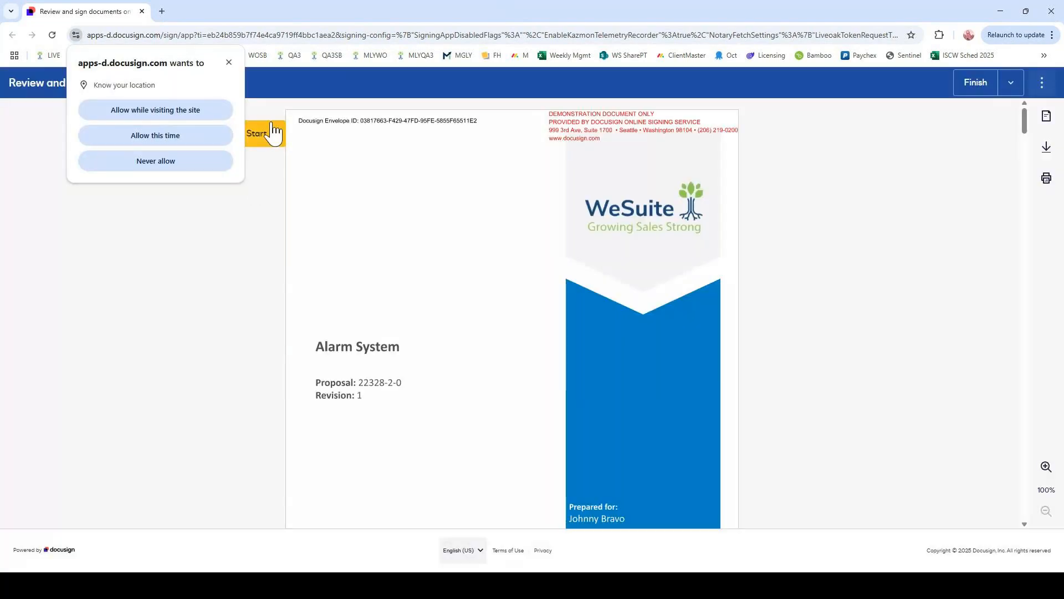
{"action": "left_click", "coordinate": [229, 63]}
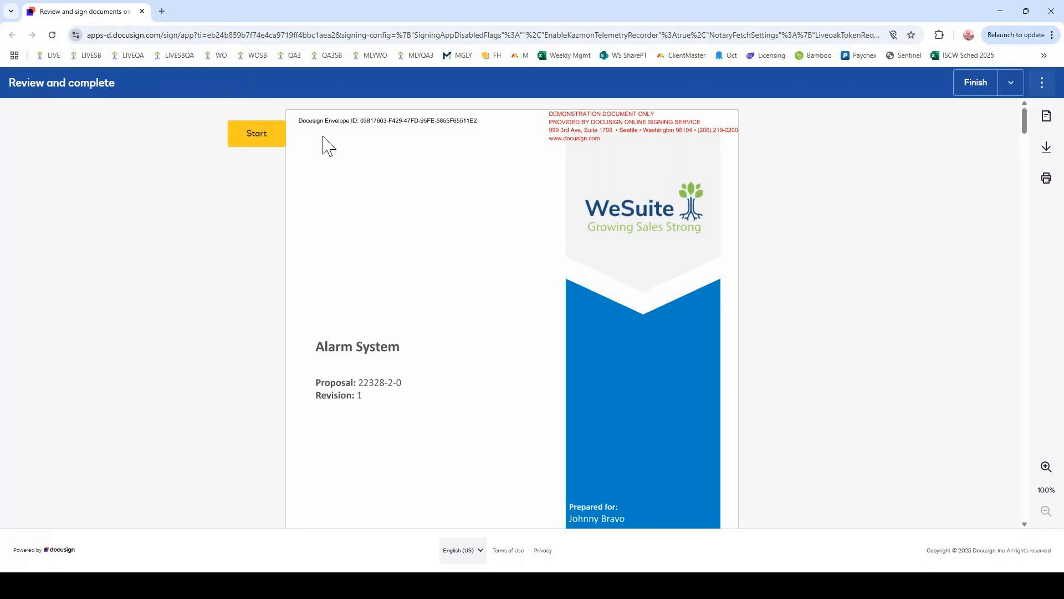
{"action": "scroll", "coordinate": [376, 159], "scroll_direction": "down", "scroll_amount": 2}
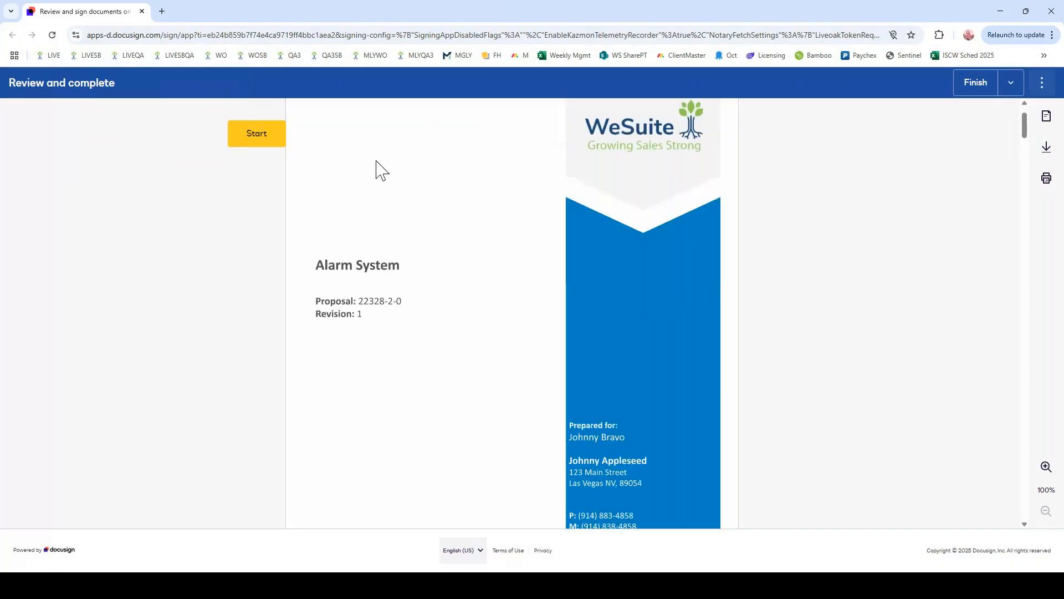
{"action": "scroll", "coordinate": [376, 166], "scroll_direction": "up", "scroll_amount": 3}
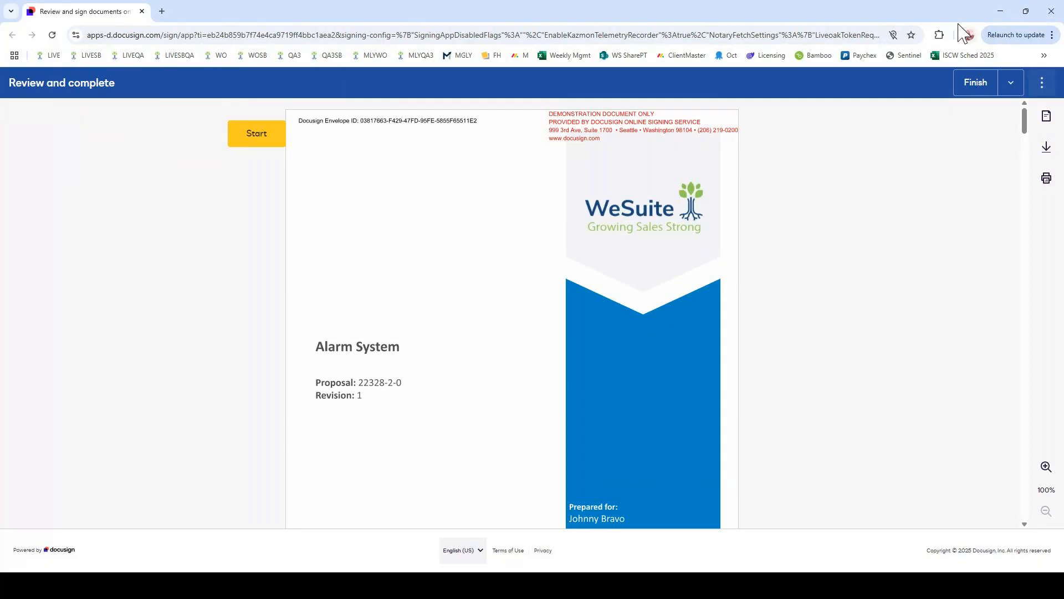
Move the Docusign and e-mail windows off the WeEstimate screen and expand Quote Packages Sent to reach the Alarm System package
{"action": "left_click_drag", "start_coordinate": [914, 8], "coordinate": [1063, 83]}
{"action": "left_click_drag", "start_coordinate": [863, 8], "coordinate": [1063, 64]}
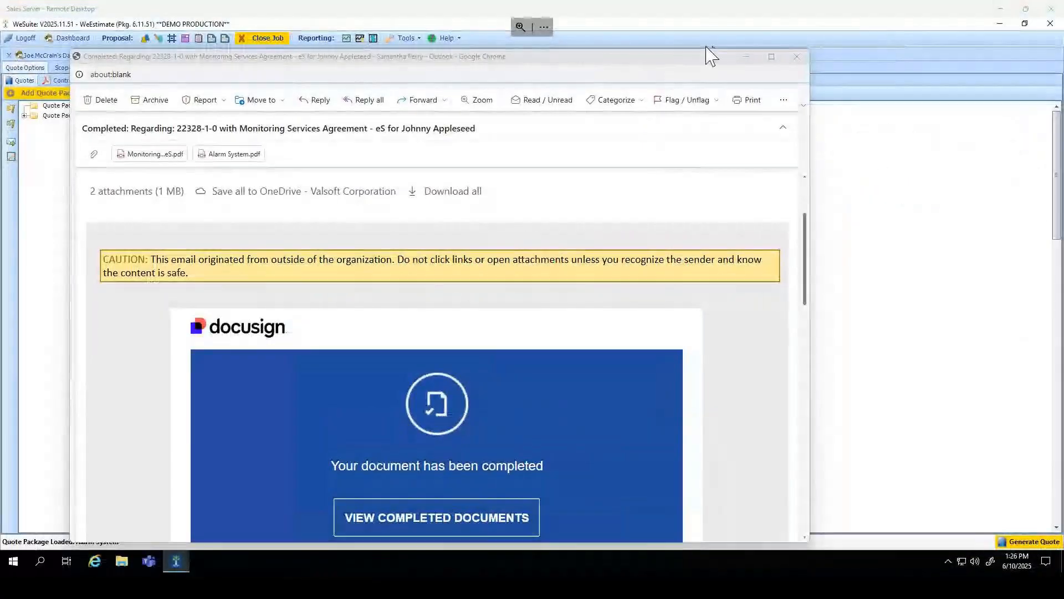
{"action": "left_click_drag", "start_coordinate": [711, 55], "coordinate": [1063, 97]}
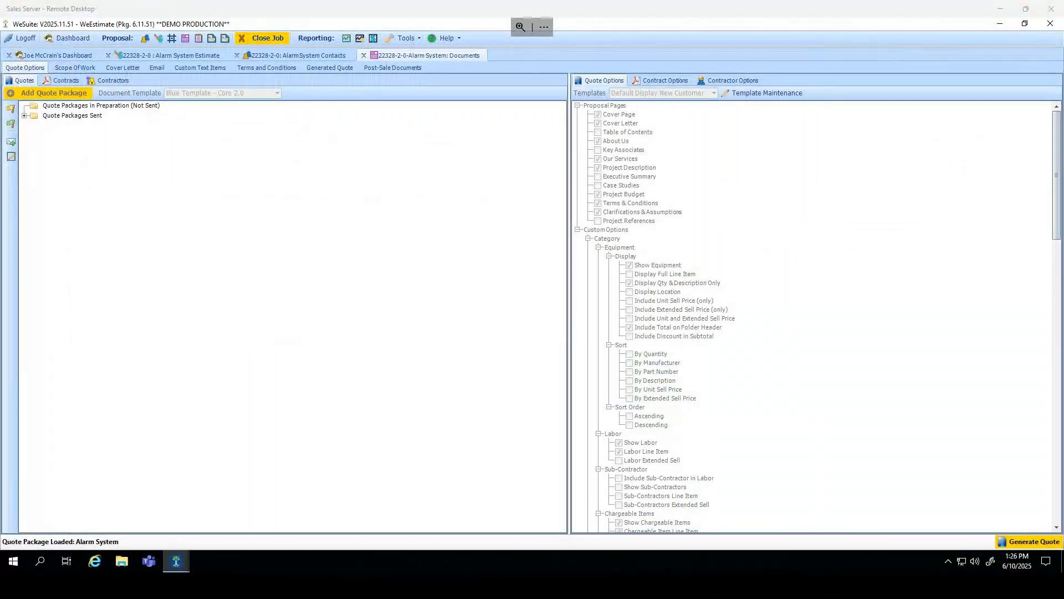
{"action": "left_click", "coordinate": [24, 116]}
{"action": "left_click", "coordinate": [45, 126]}
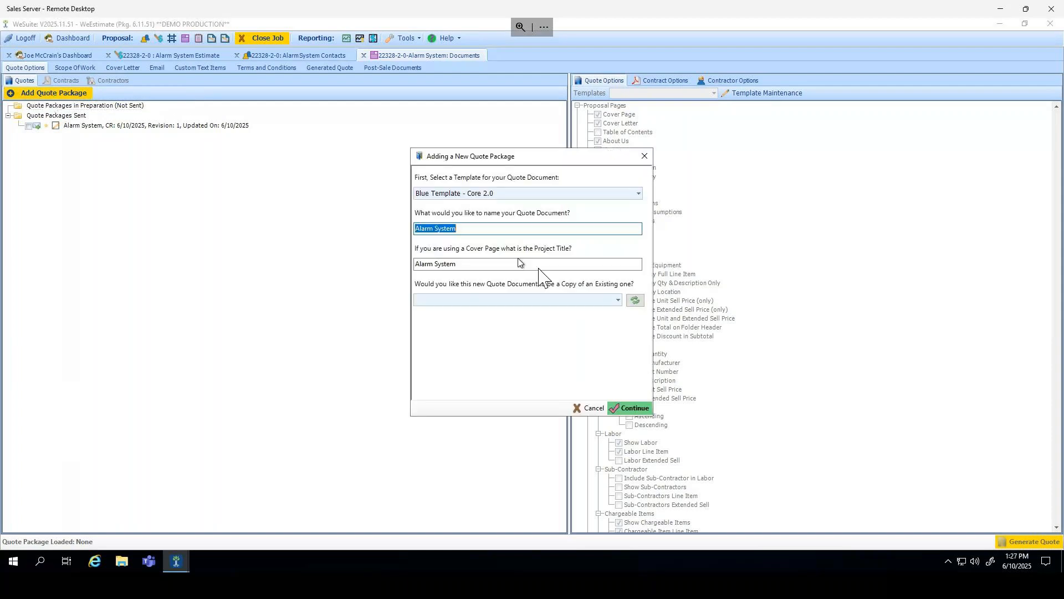
Add a new quote package named Alarm System as a copy of the existing Alarm System Revision 1
{"action": "left_click_drag", "start_coordinate": [516, 164], "coordinate": [401, 141]}
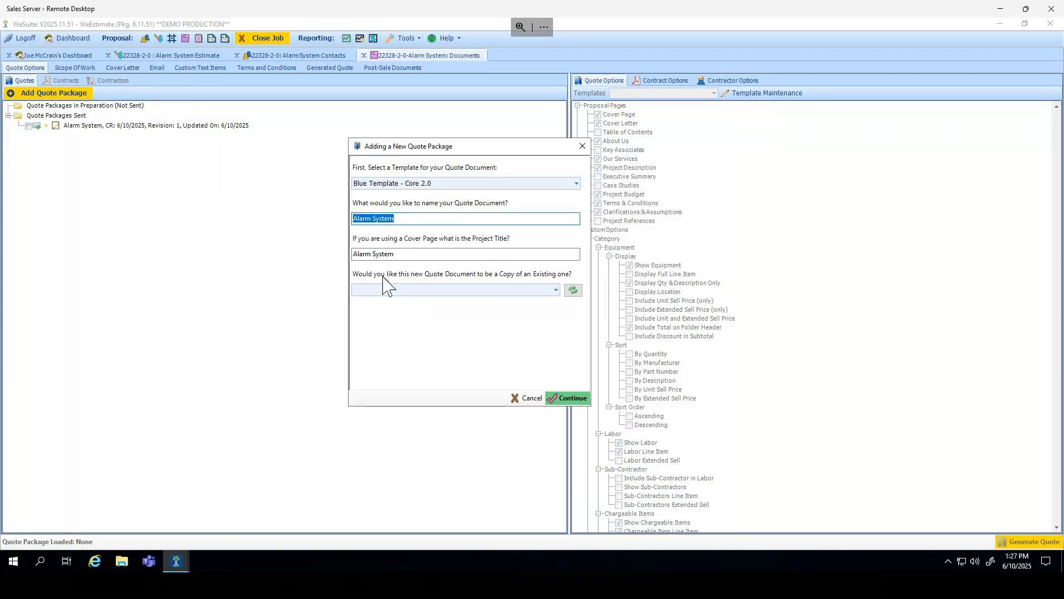
{"action": "left_click", "coordinate": [546, 293]}
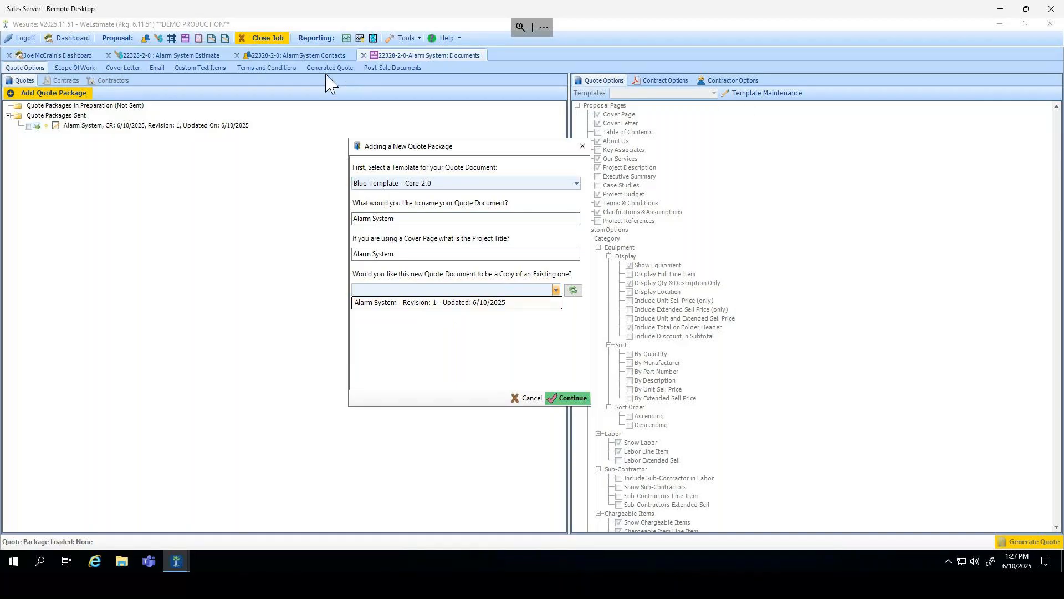
{"action": "left_click", "coordinate": [495, 303]}
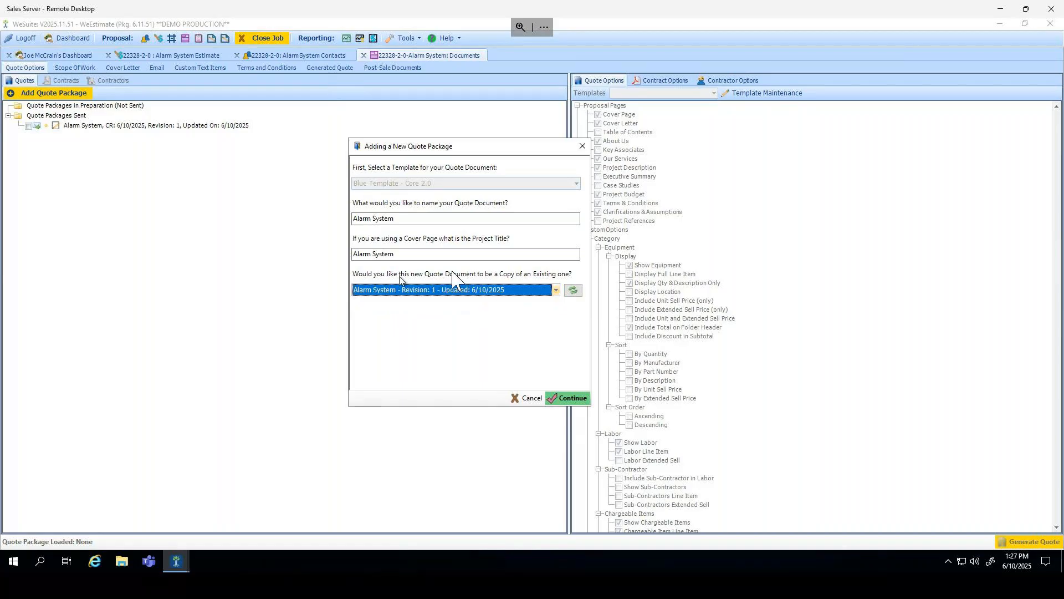
{"action": "left_click", "coordinate": [566, 397]}
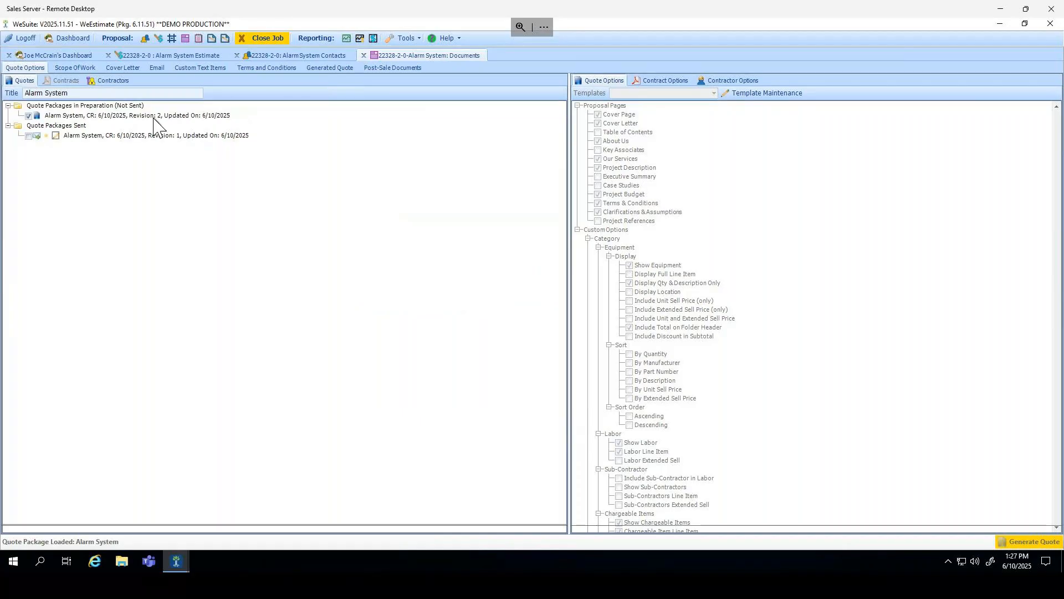
Set the color day/night camera's quantity to 4 in the Alarm System estimate's equipment and return to the documents
{"action": "left_click", "coordinate": [169, 58]}
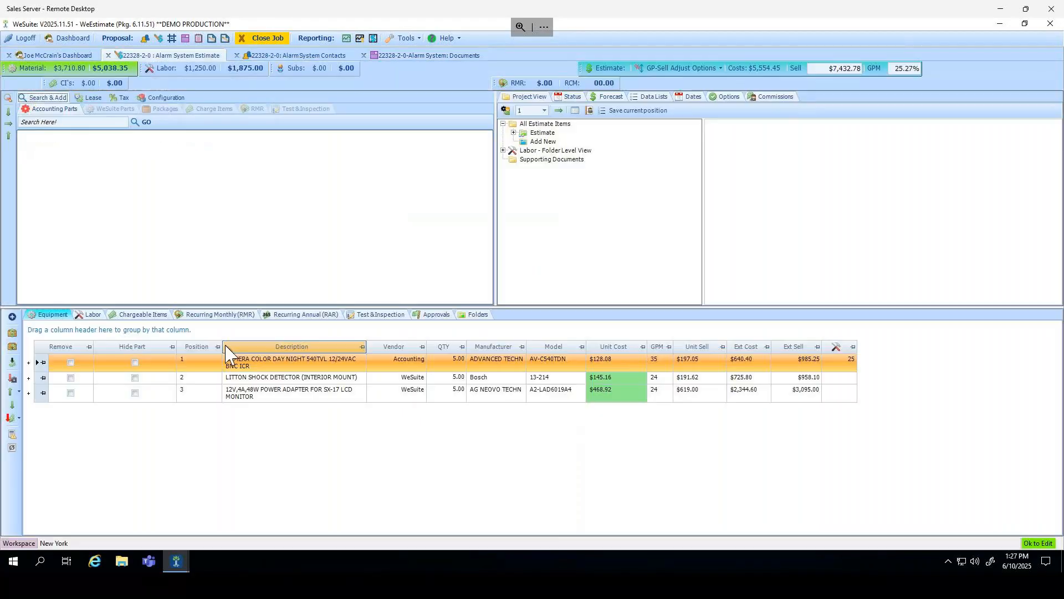
{"action": "left_click", "coordinate": [460, 360]}
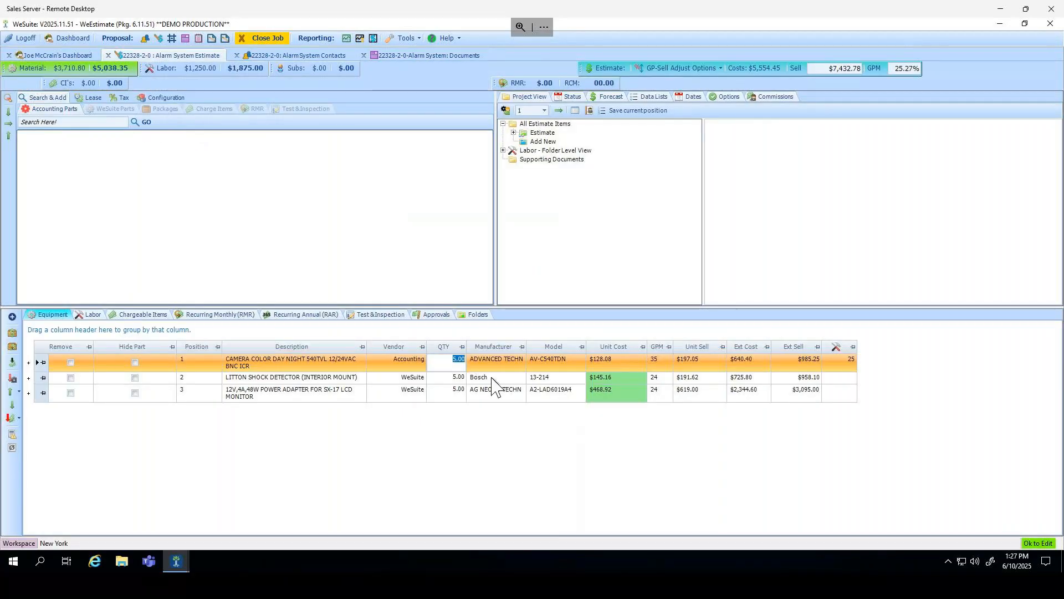
{"action": "type", "text": "4"}
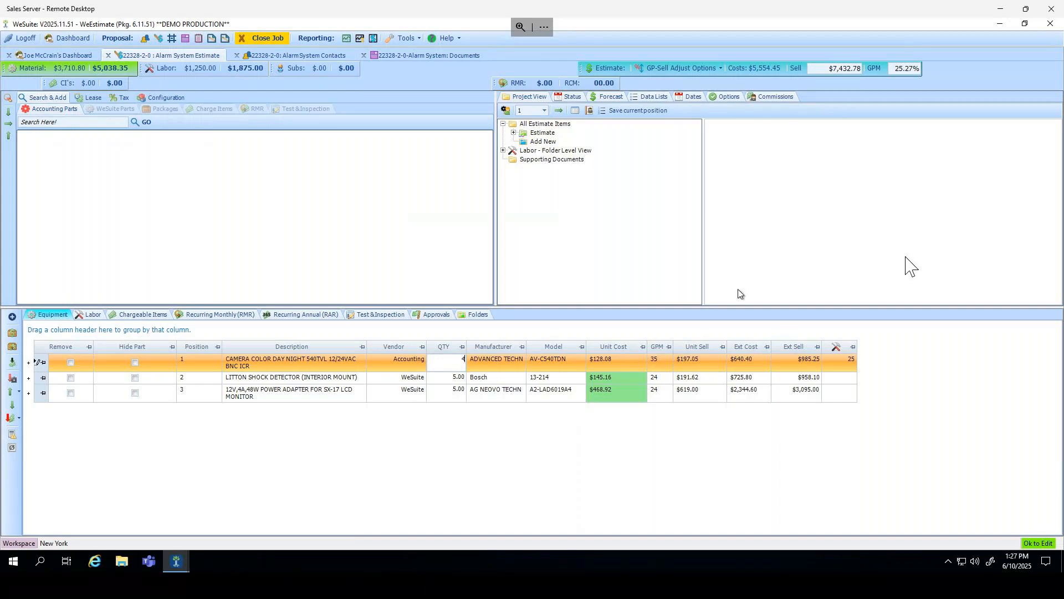
{"action": "key", "text": "Return"}
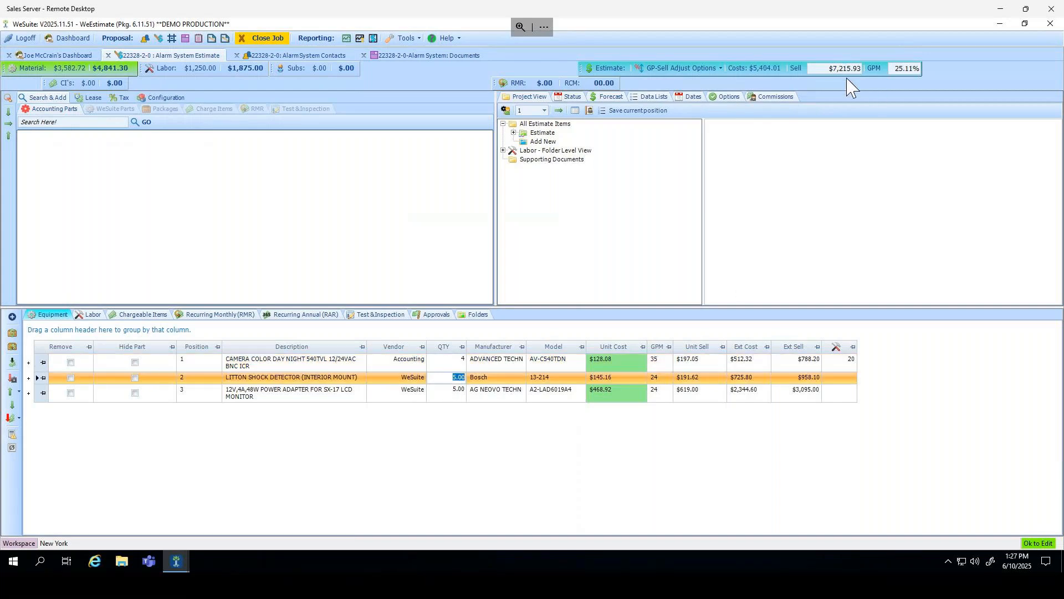
{"action": "left_click", "coordinate": [389, 57]}
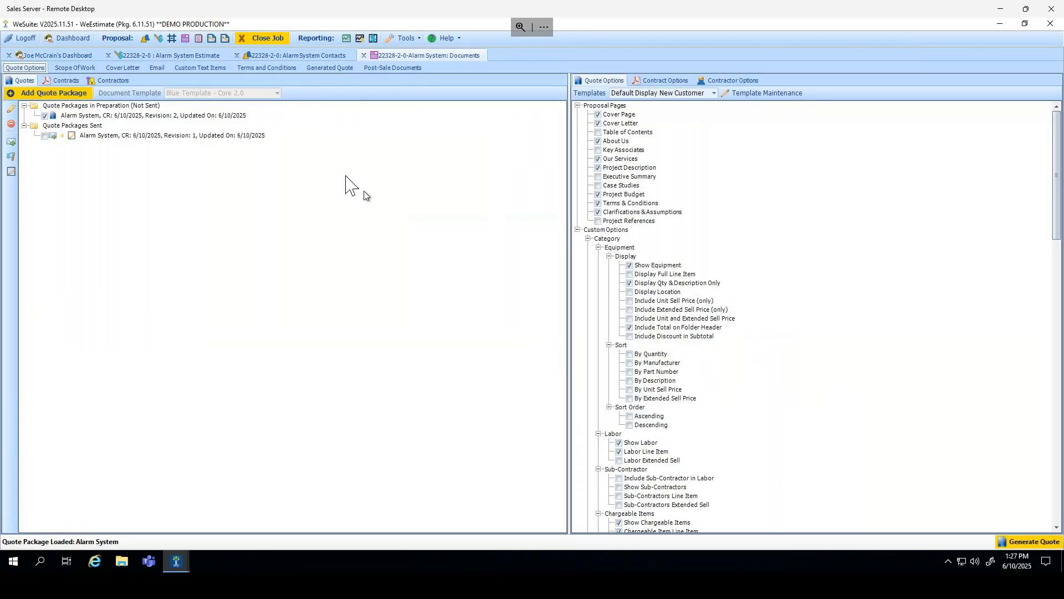
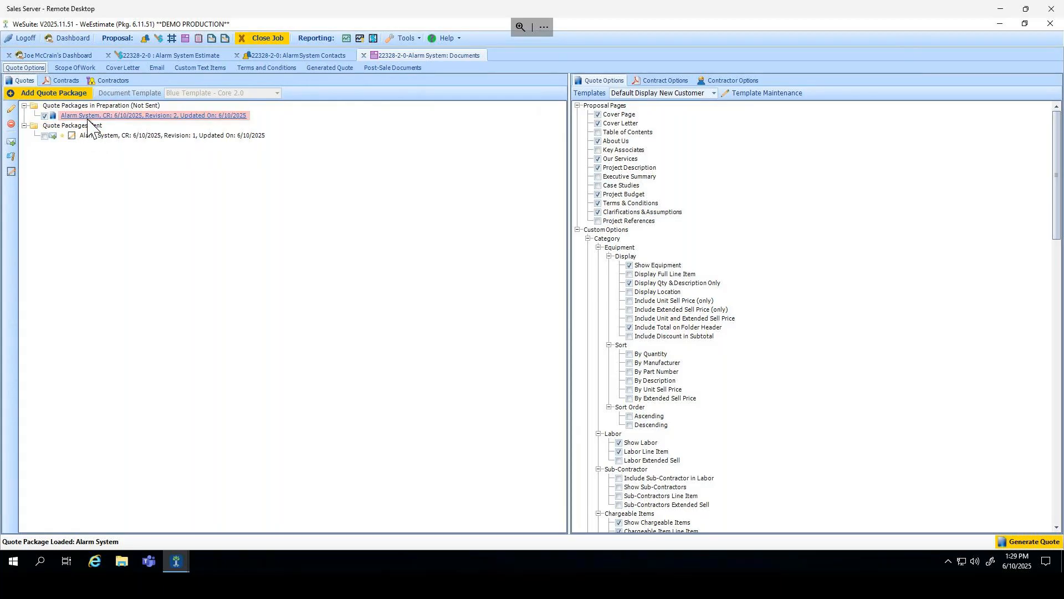
Add another quote package named Alarm System as a copy of an existing quote document
{"action": "left_click", "coordinate": [54, 93]}
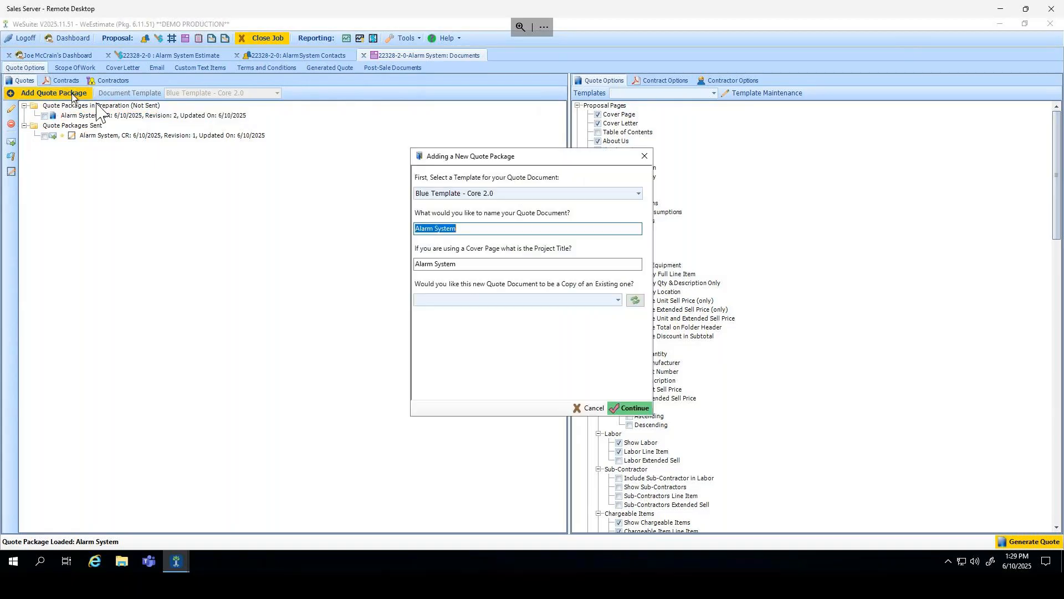
{"action": "left_click", "coordinate": [535, 304]}
{"action": "left_click", "coordinate": [509, 327]}
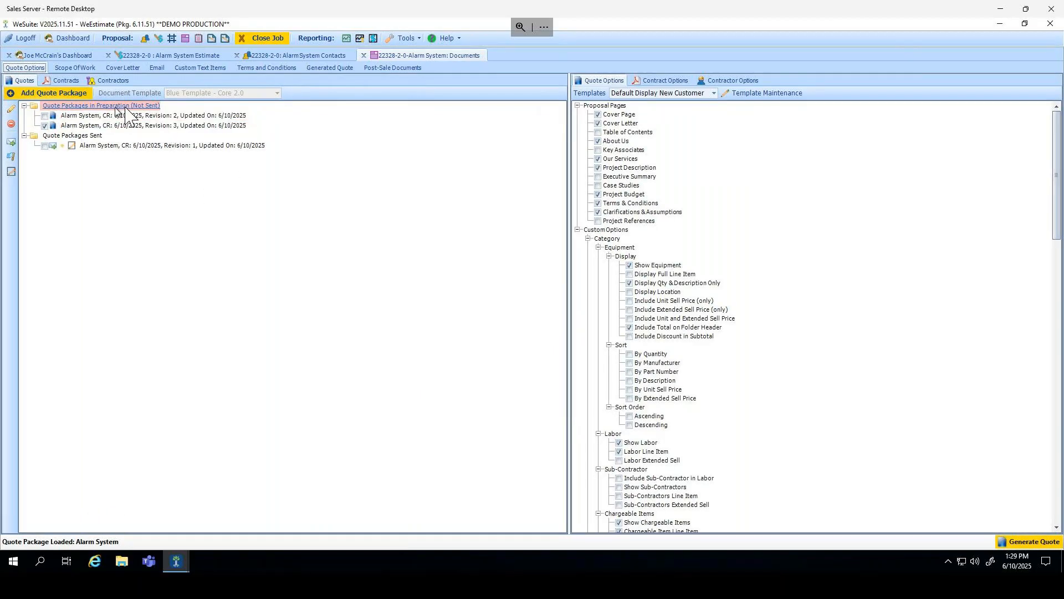
Set the Litton shock detector's quantity to 10 in the estimate's equipment and return to the documents
{"action": "left_click", "coordinate": [214, 55]}
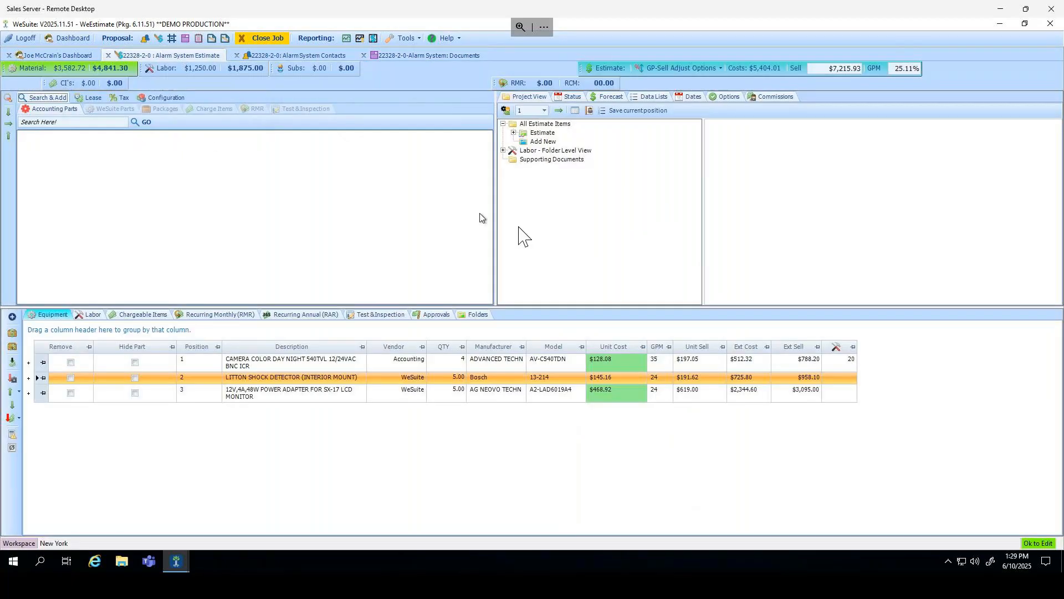
{"action": "left_click", "coordinate": [457, 378]}
{"action": "type", "text": "10"}
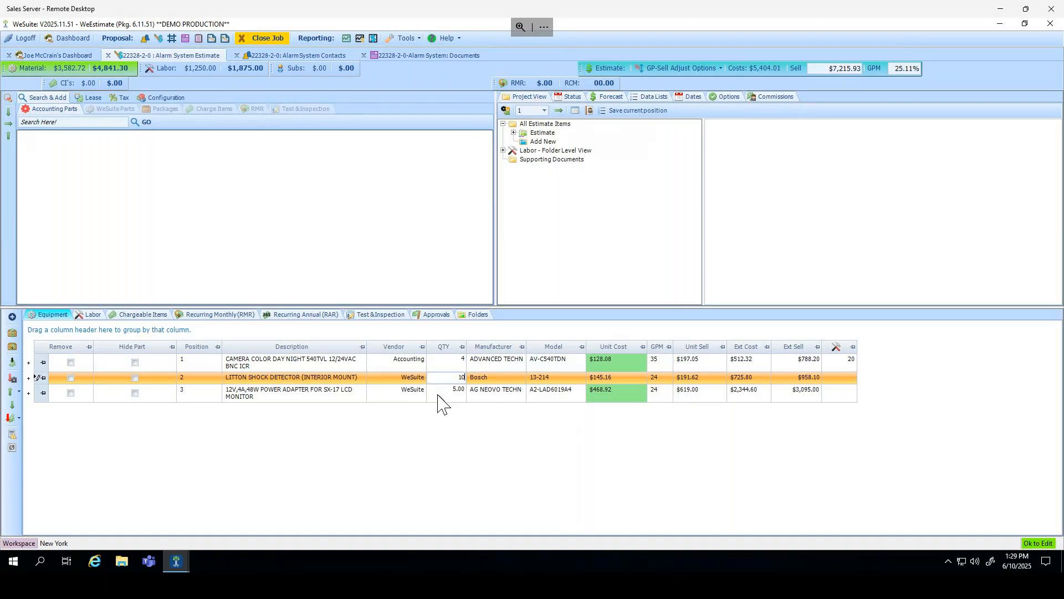
{"action": "left_click", "coordinate": [438, 394]}
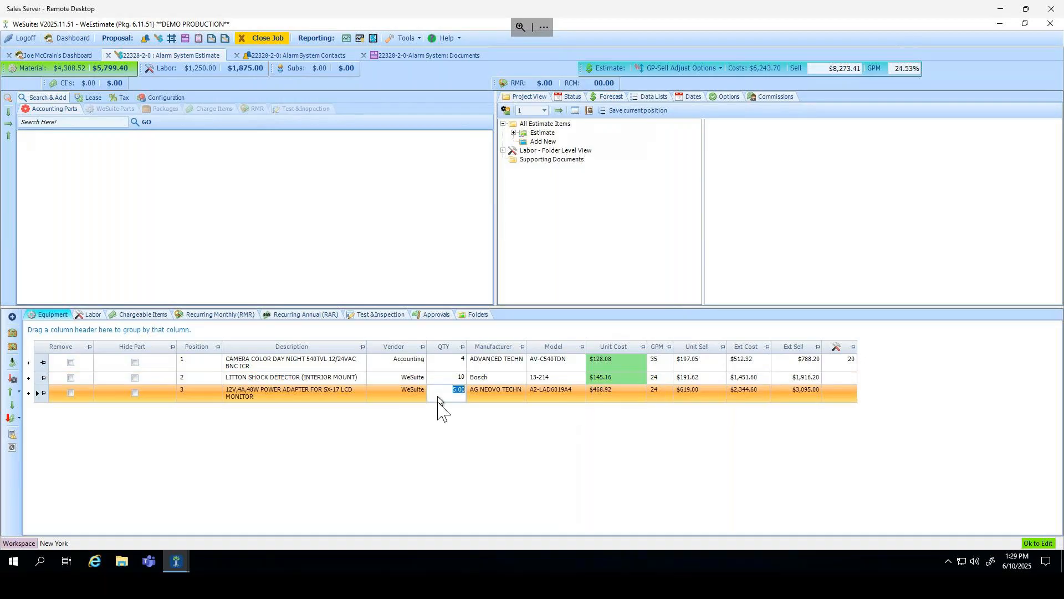
{"action": "left_click", "coordinate": [425, 55]}
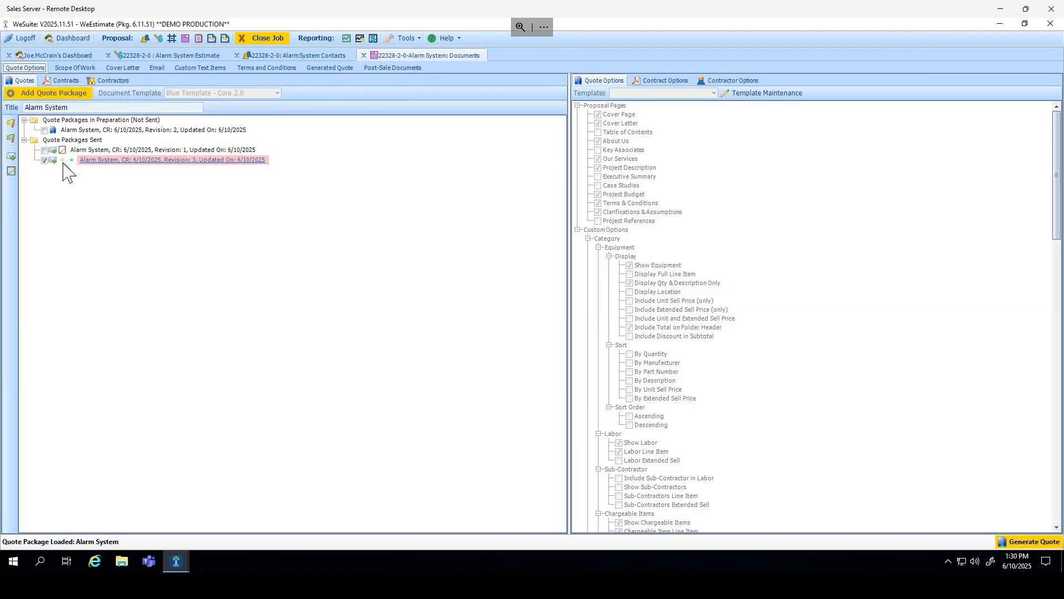
Select the unsent Alarm System Revision 2 package and send it for signature, agreeing to void the already sent quote package
{"action": "left_click", "coordinate": [45, 131]}
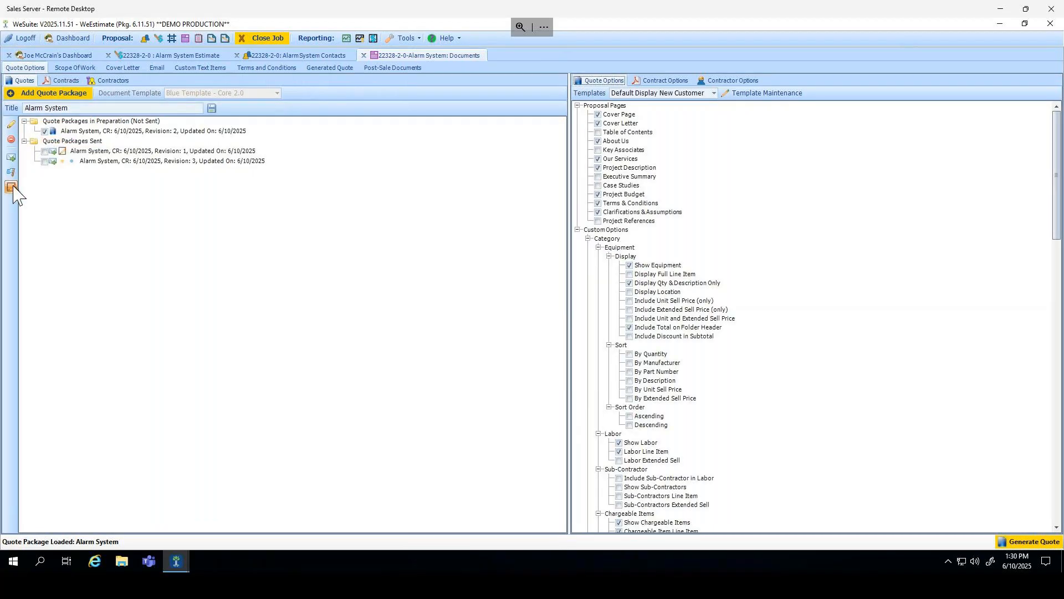
{"action": "left_click", "coordinate": [11, 187]}
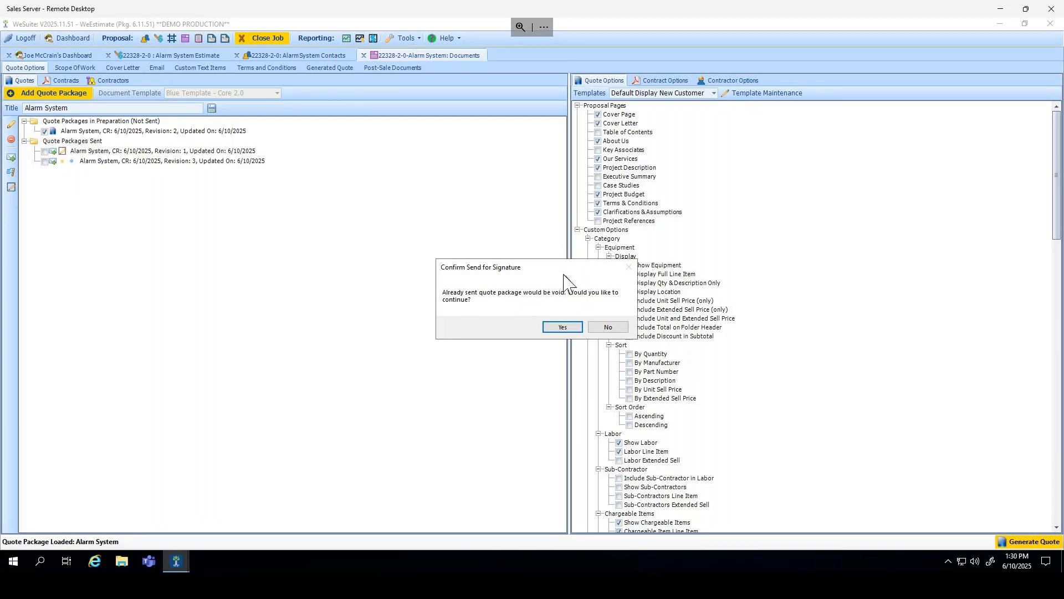
{"action": "left_click", "coordinate": [556, 328]}
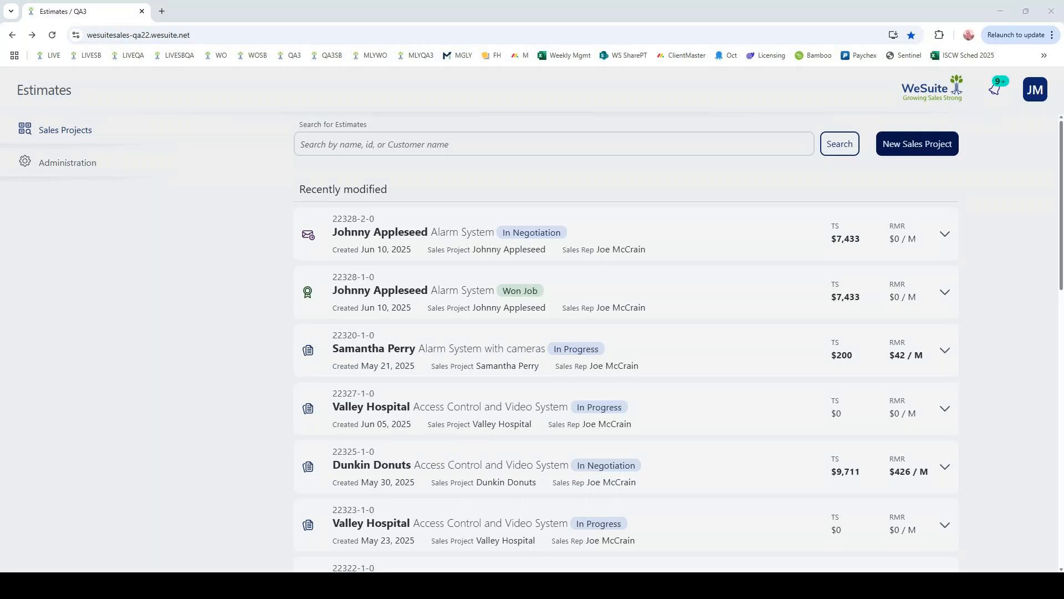
Switch to the WeSuite Estimates page in Chrome, refresh it, and expand the details of the Alarm System estimate in negotiation
{"action": "left_click", "coordinate": [673, 10]}
{"action": "left_click_drag", "start_coordinate": [673, 9], "coordinate": [413, 2]}
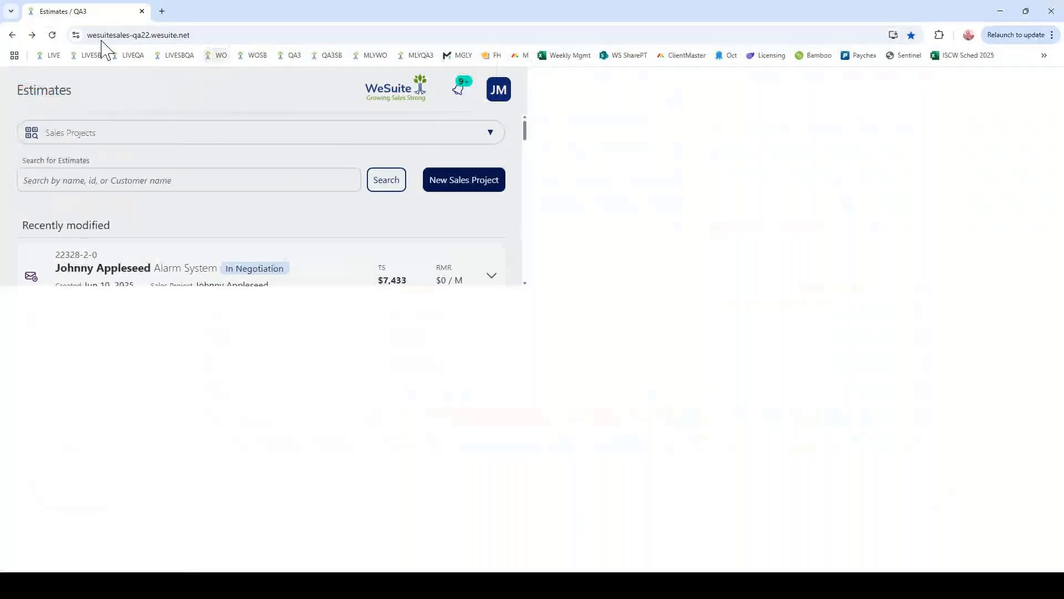
{"action": "left_click", "coordinate": [54, 37]}
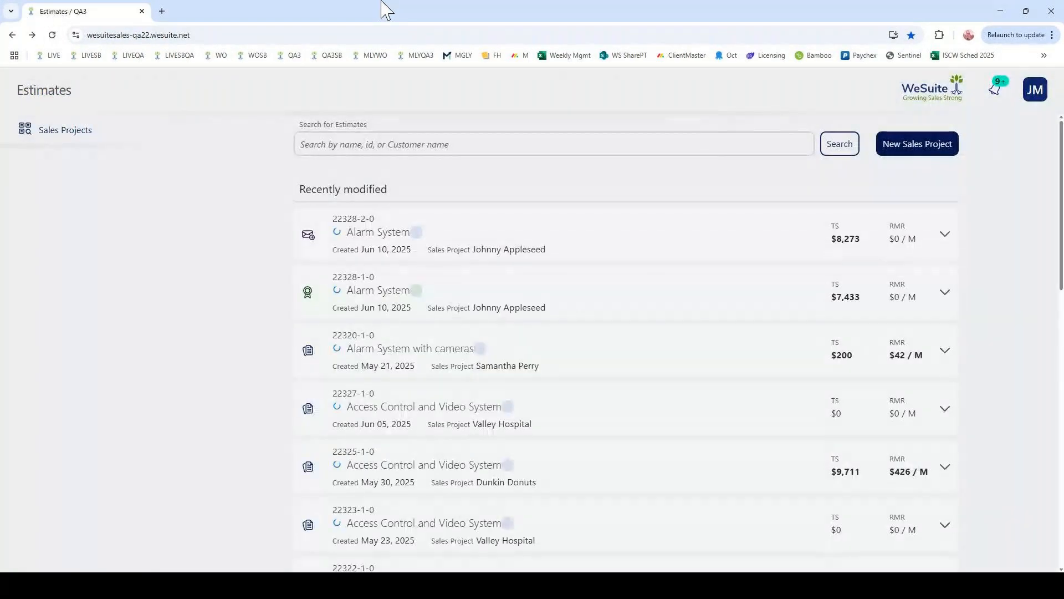
{"action": "scroll", "coordinate": [396, 205], "scroll_direction": "down", "scroll_amount": 1}
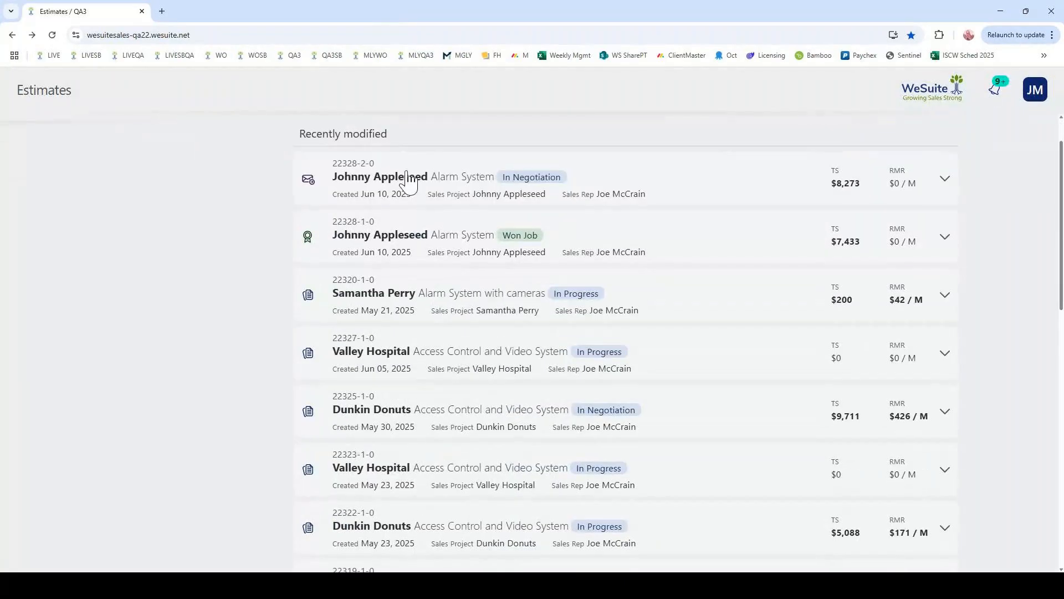
{"action": "left_click", "coordinate": [404, 175]}
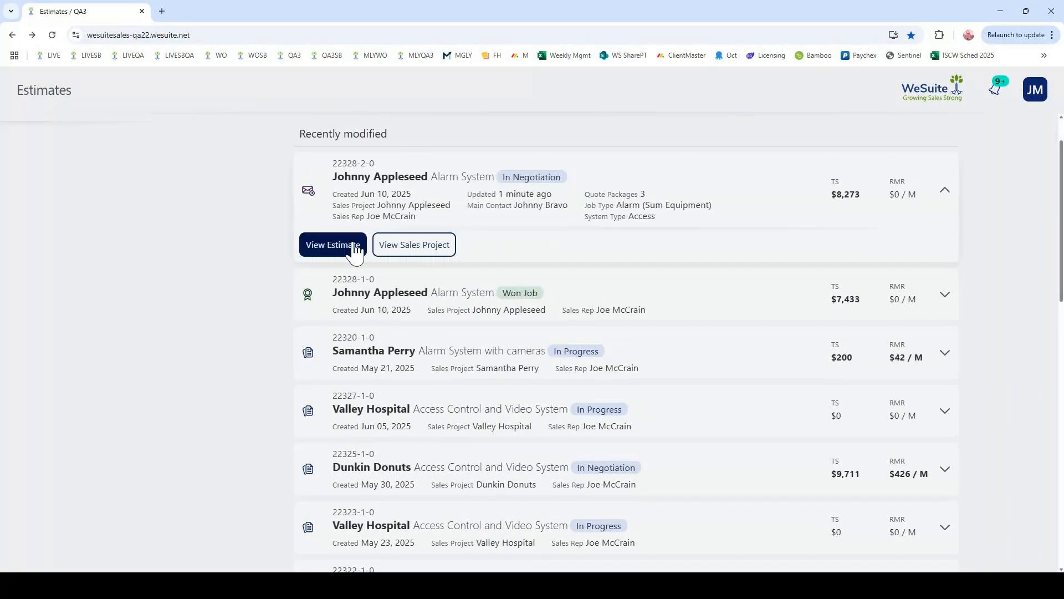
Open the sales project of the Alarm System estimate in negotiation and view that estimate from the project's list
{"action": "left_click", "coordinate": [417, 246]}
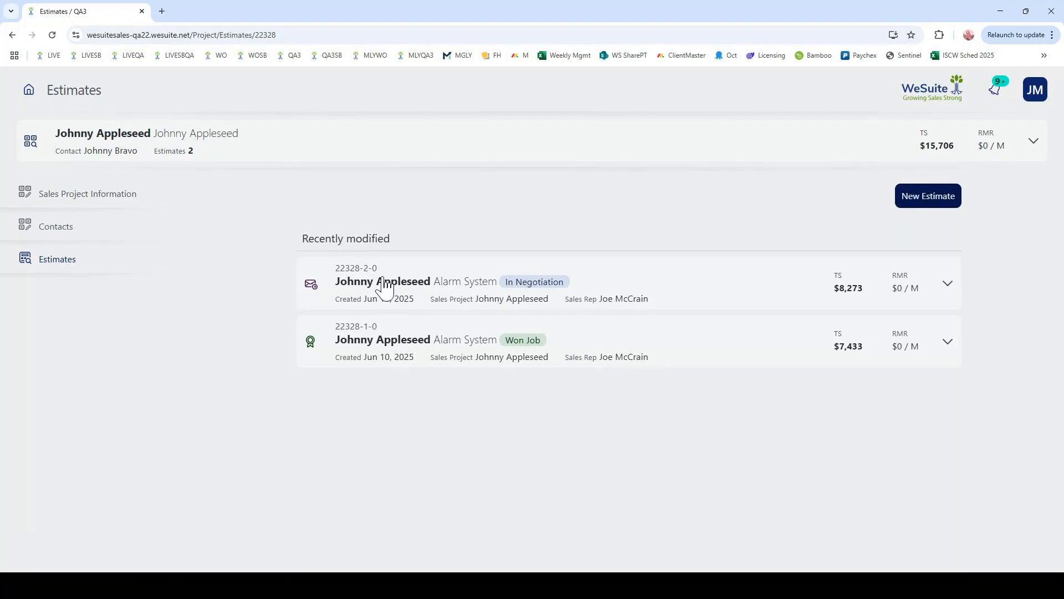
{"action": "left_click", "coordinate": [411, 269]}
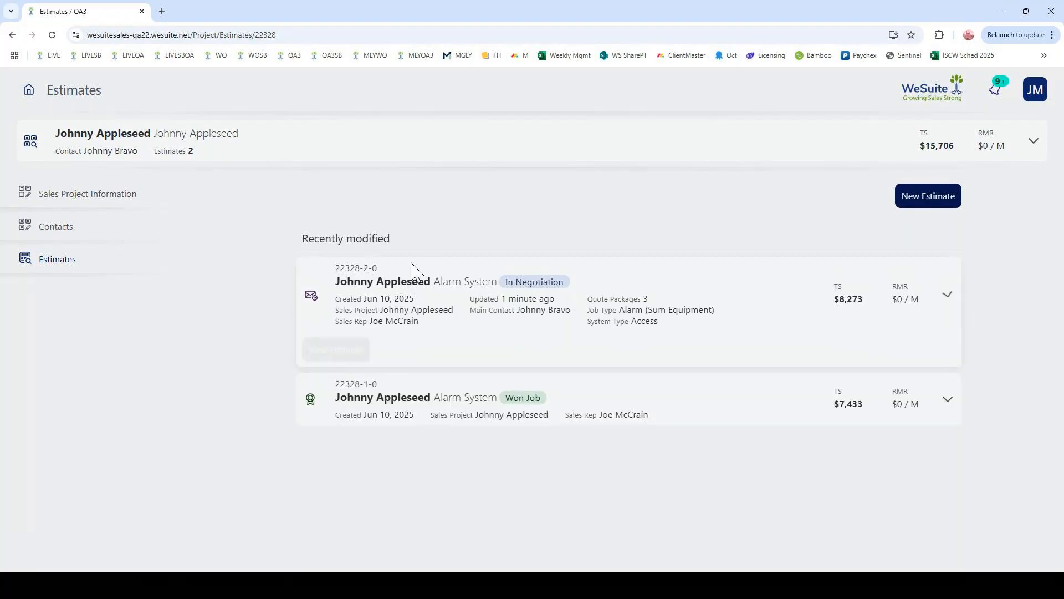
{"action": "left_click", "coordinate": [360, 345]}
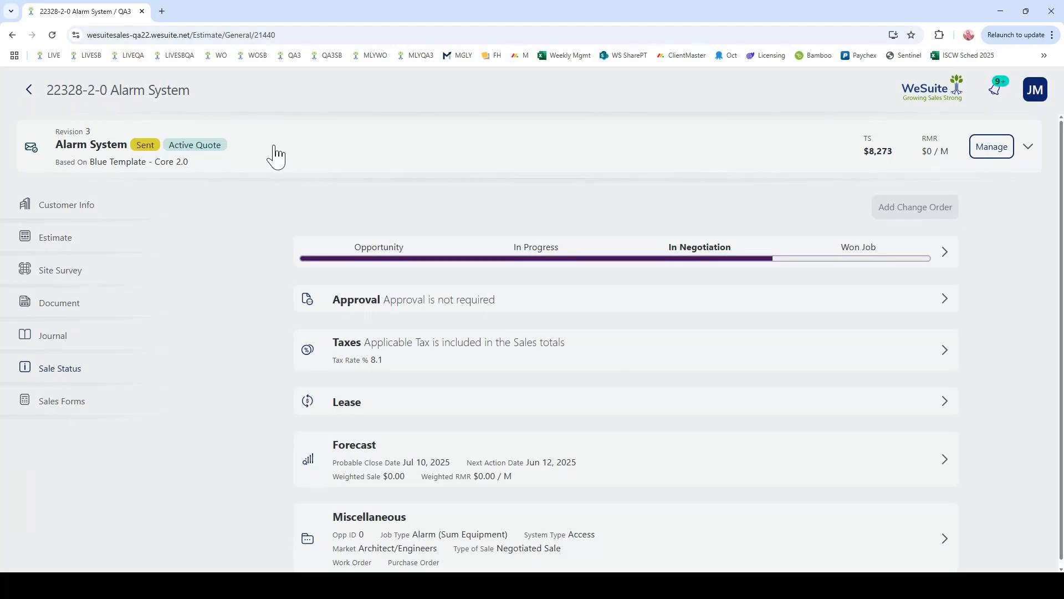
Examine the Revision 3 package's Estimate folder and the item details of the AV-C540TDN camera
{"action": "left_click", "coordinate": [58, 244]}
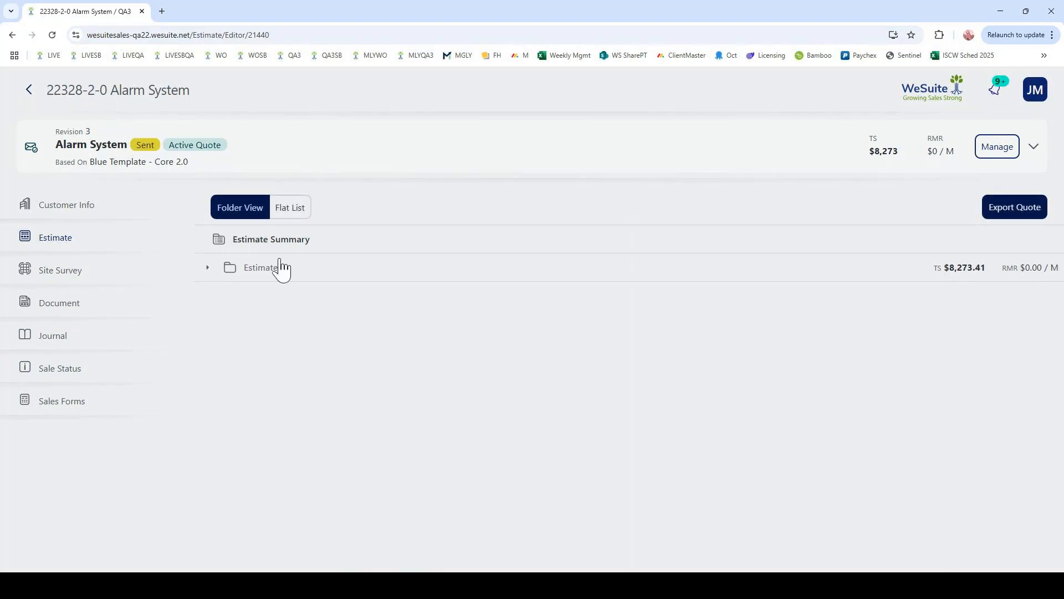
{"action": "left_click", "coordinate": [281, 269]}
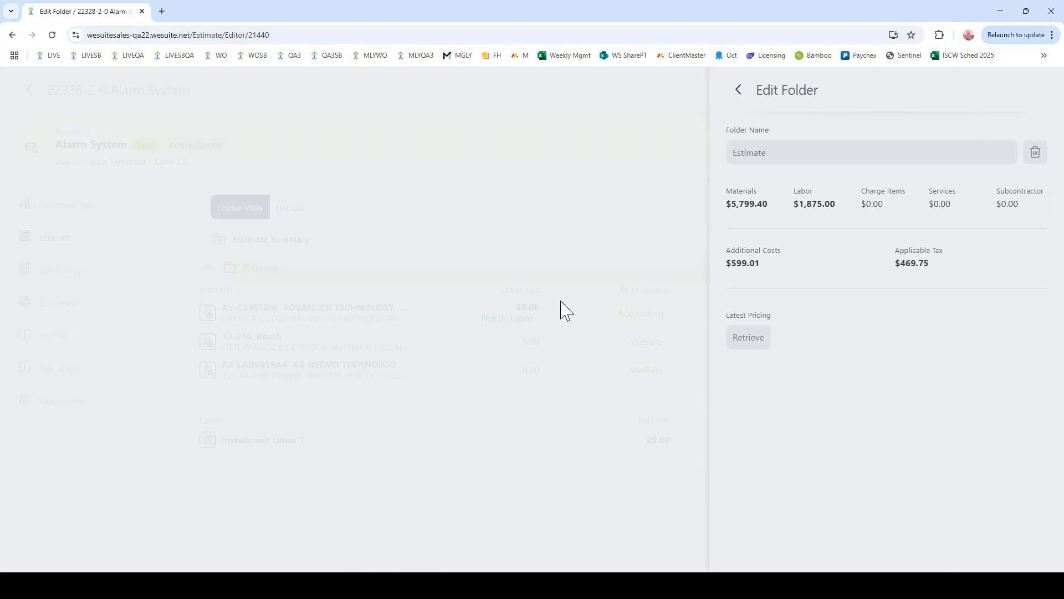
{"action": "left_click", "coordinate": [739, 92]}
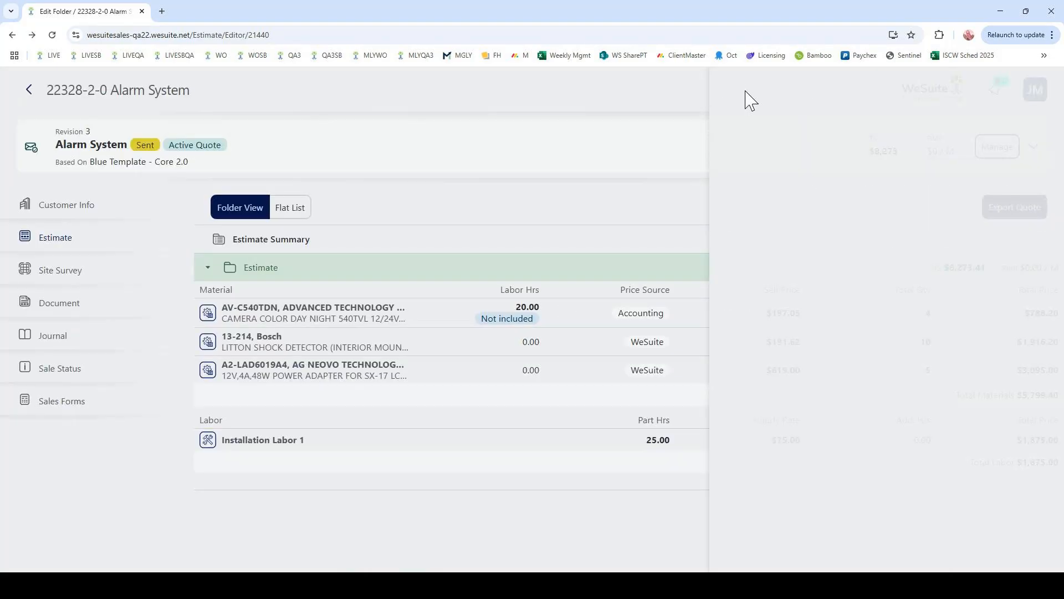
{"action": "left_click", "coordinate": [447, 322]}
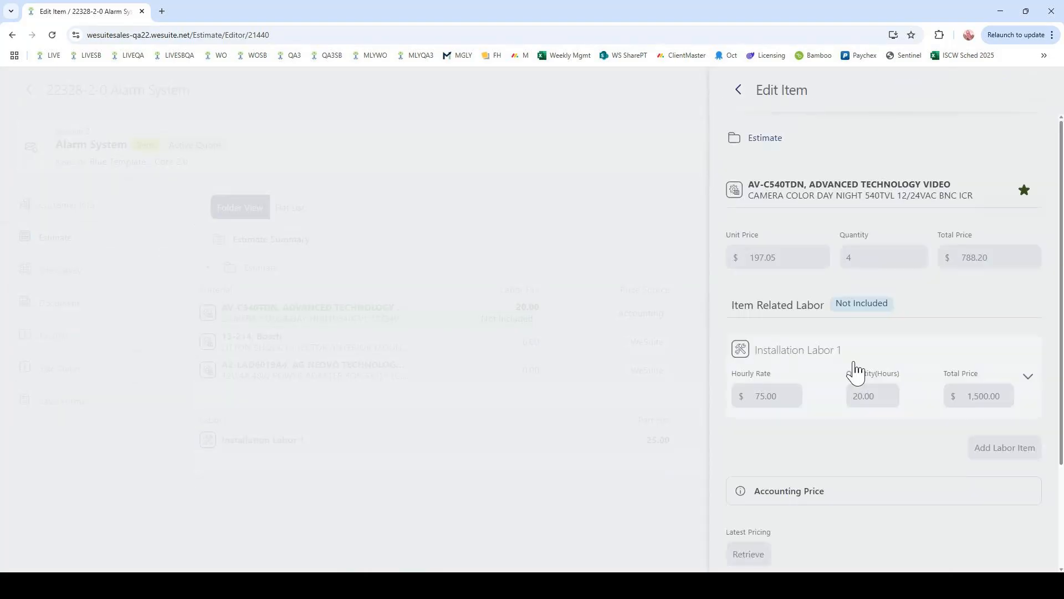
{"action": "scroll", "coordinate": [832, 399], "scroll_direction": "down", "scroll_amount": 3}
{"action": "scroll", "coordinate": [848, 177], "scroll_direction": "up", "scroll_amount": 3}
{"action": "left_click", "coordinate": [740, 91]}
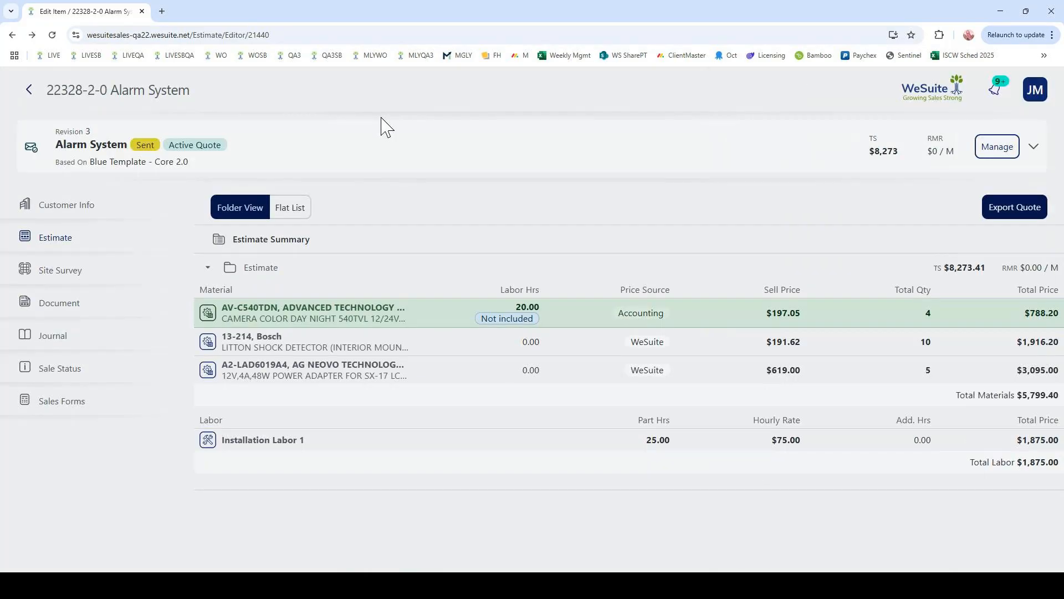
Select the in-preparation Alarm System Revision 2 in the Quote Package Manager and review its Estimate folder
{"action": "left_click", "coordinate": [267, 147]}
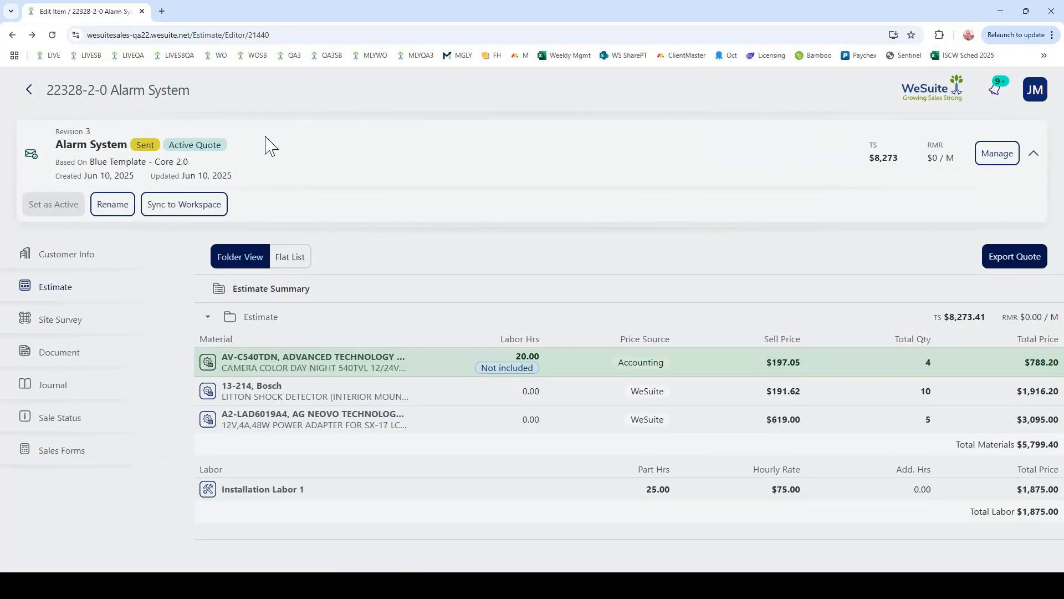
{"action": "left_click", "coordinate": [996, 154]}
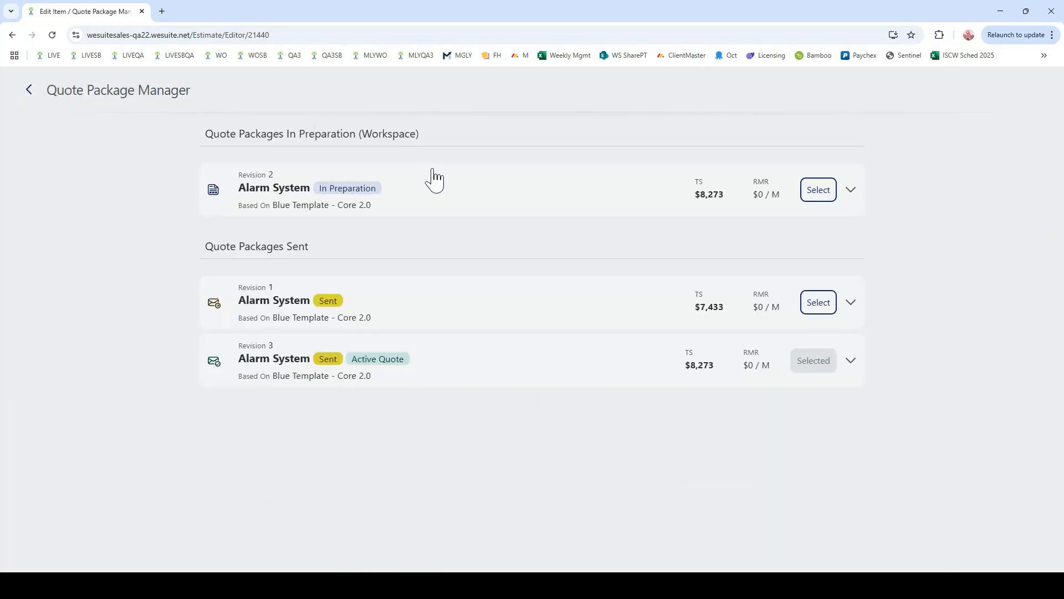
{"action": "left_click", "coordinate": [389, 177]}
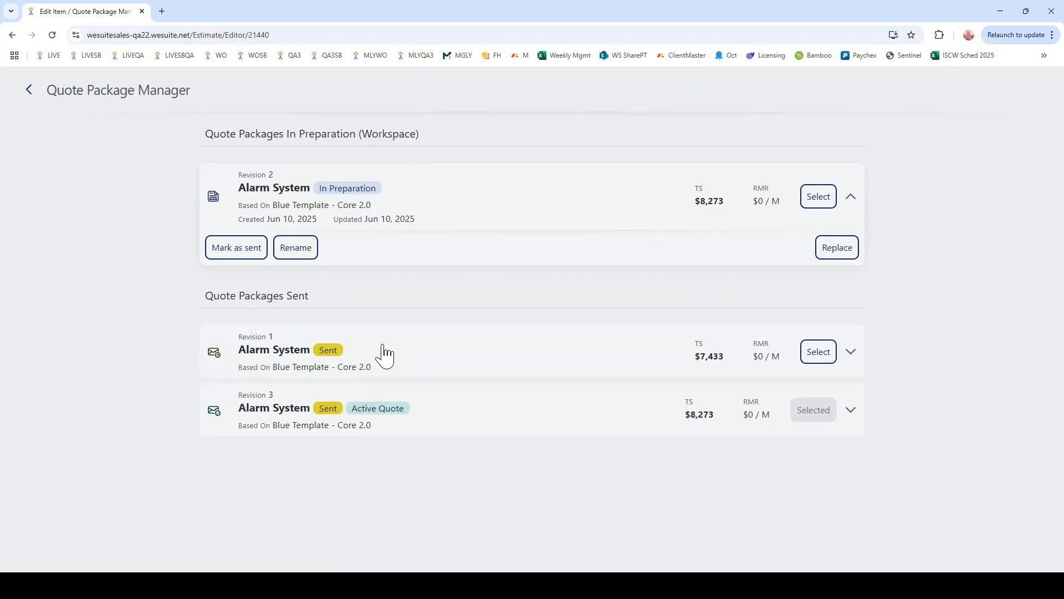
{"action": "left_click", "coordinate": [818, 197]}
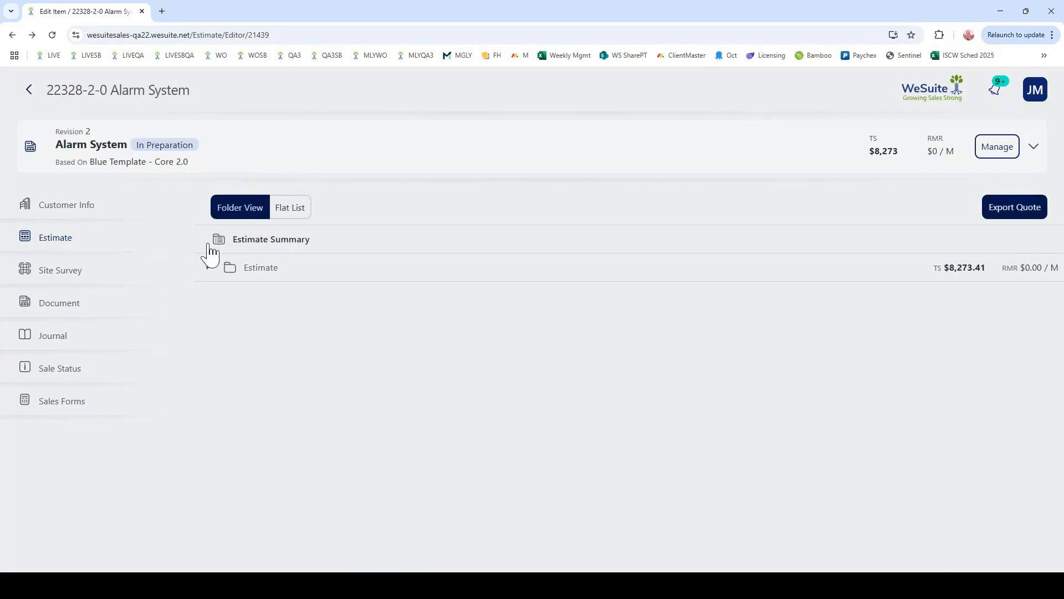
{"action": "left_click", "coordinate": [244, 270]}
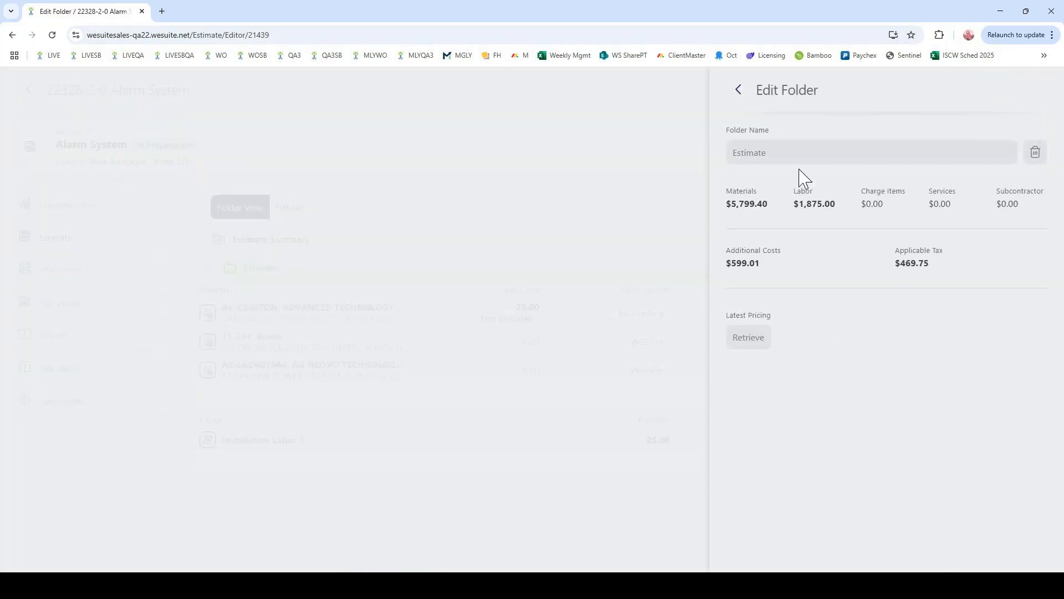
{"action": "left_click", "coordinate": [740, 92]}
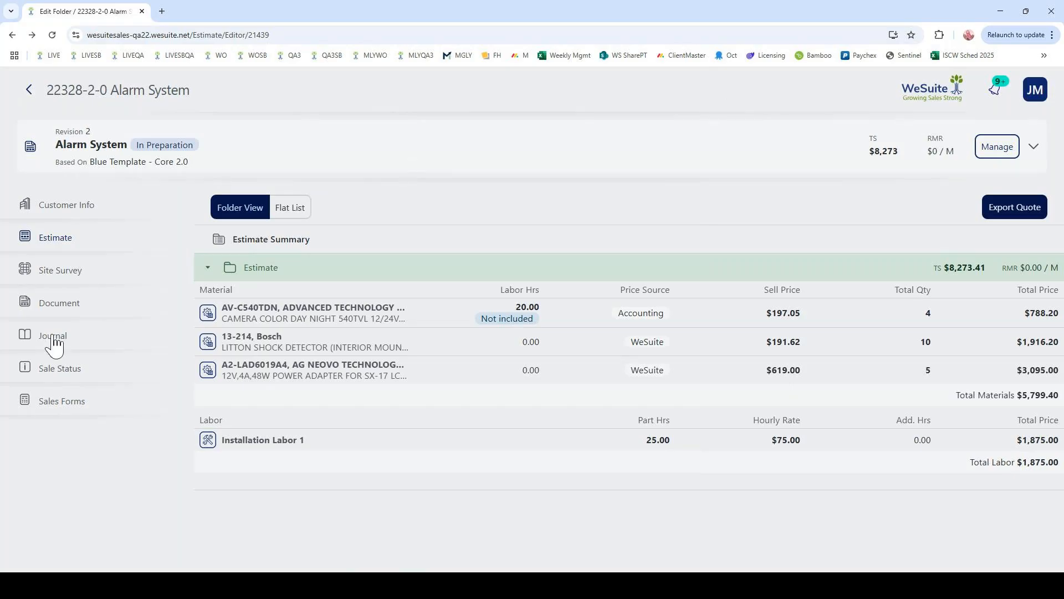
Compose an email of the Revision 2 documents with the Basic email body template, and return to the documents without sending
{"action": "left_click", "coordinate": [56, 309]}
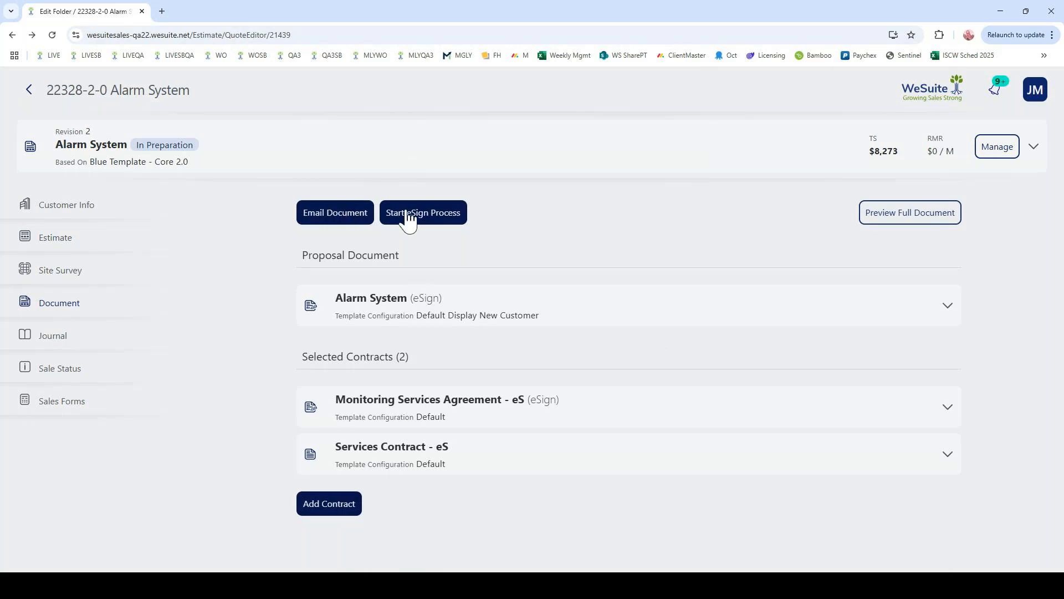
{"action": "left_click", "coordinate": [337, 214]}
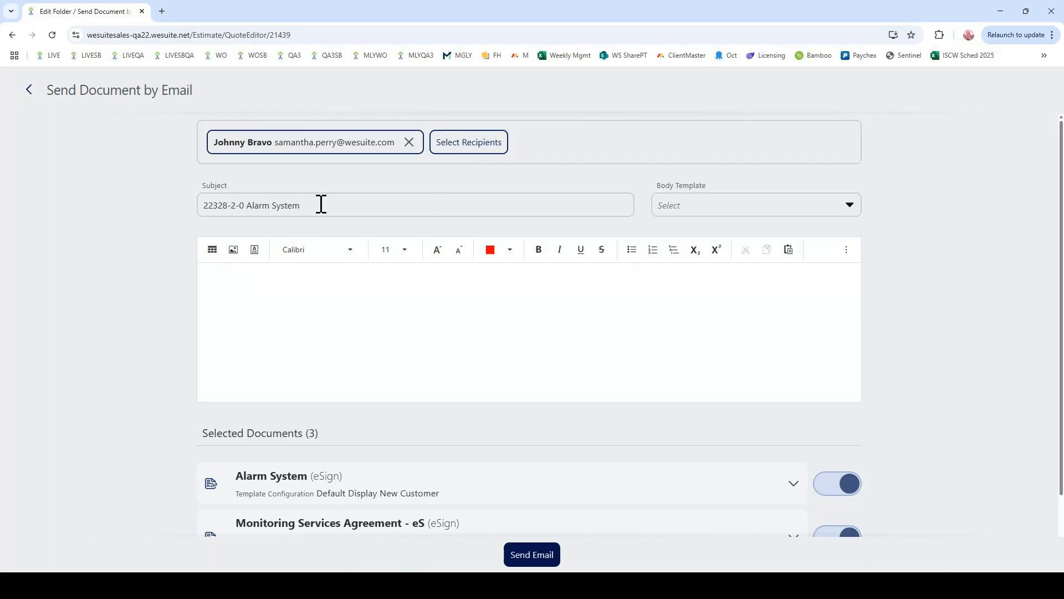
{"action": "left_click", "coordinate": [701, 206]}
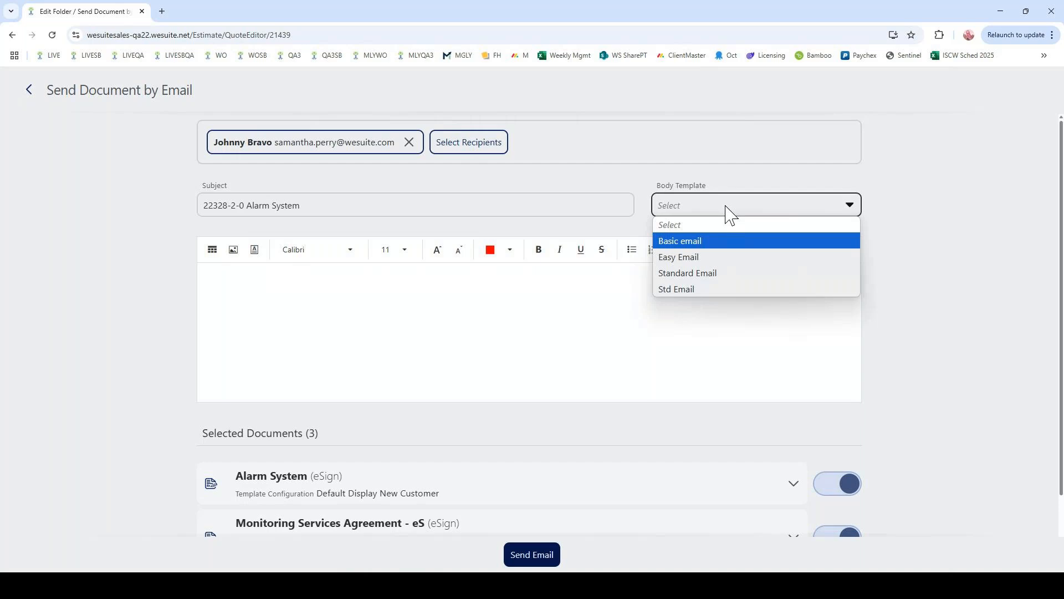
{"action": "left_click", "coordinate": [552, 311]}
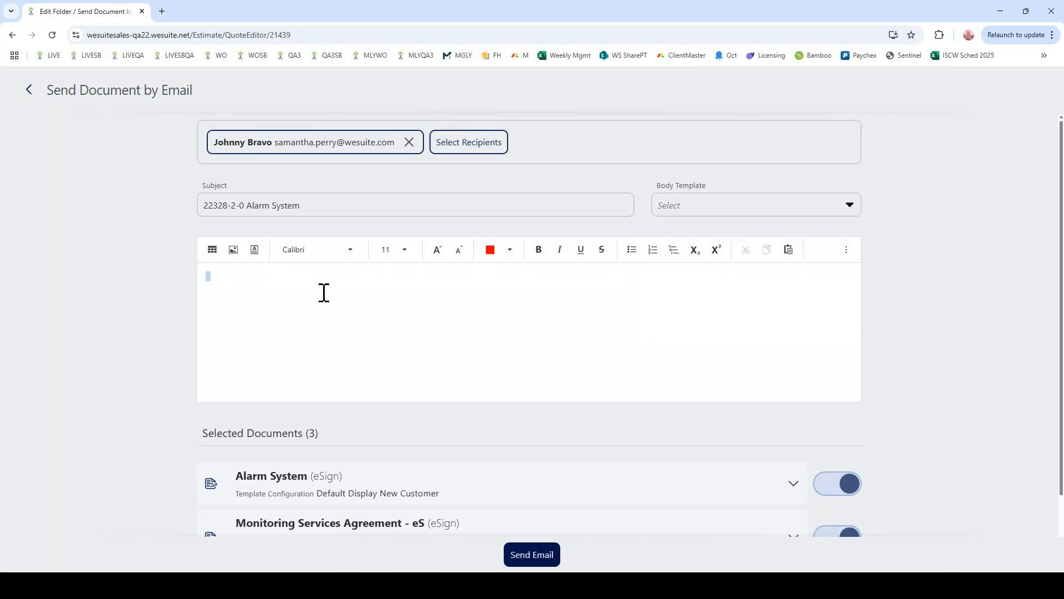
{"action": "left_click", "coordinate": [301, 293]}
{"action": "left_click", "coordinate": [697, 209]}
{"action": "left_click", "coordinate": [696, 240]}
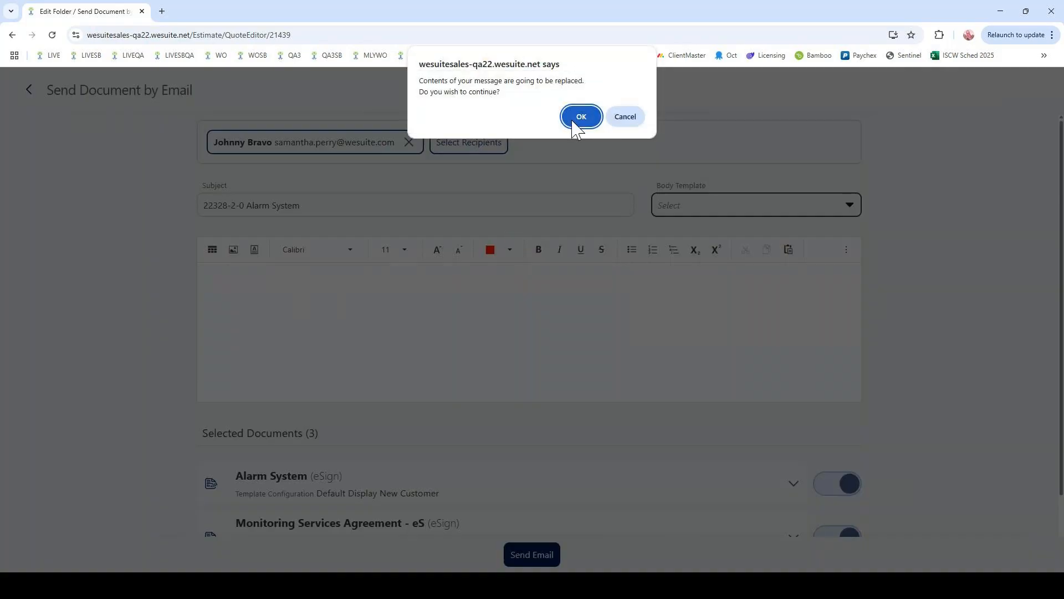
{"action": "left_click", "coordinate": [580, 117]}
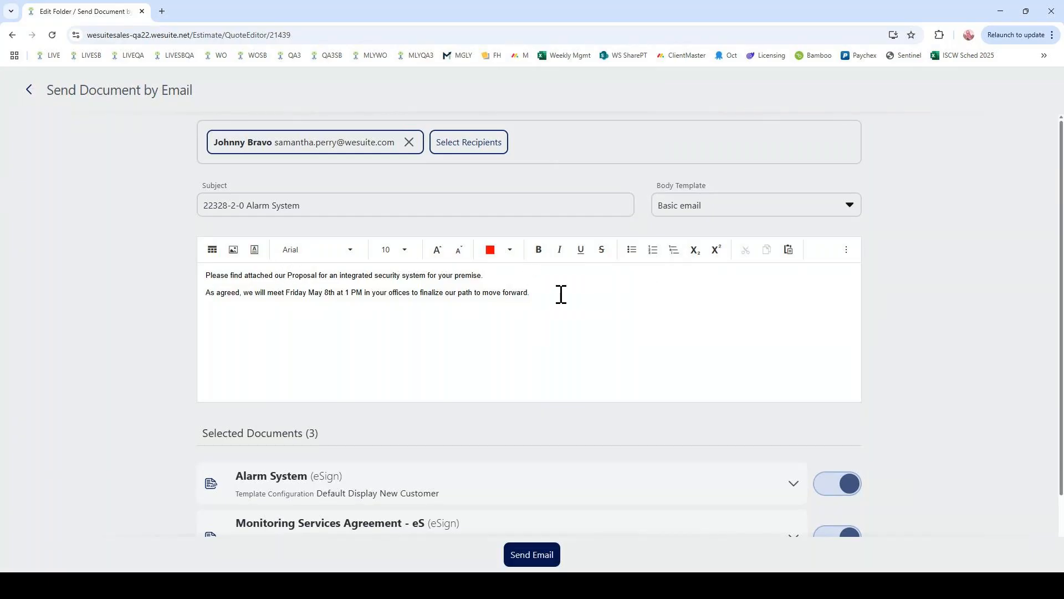
{"action": "scroll", "coordinate": [561, 293], "scroll_direction": "down", "scroll_amount": 3}
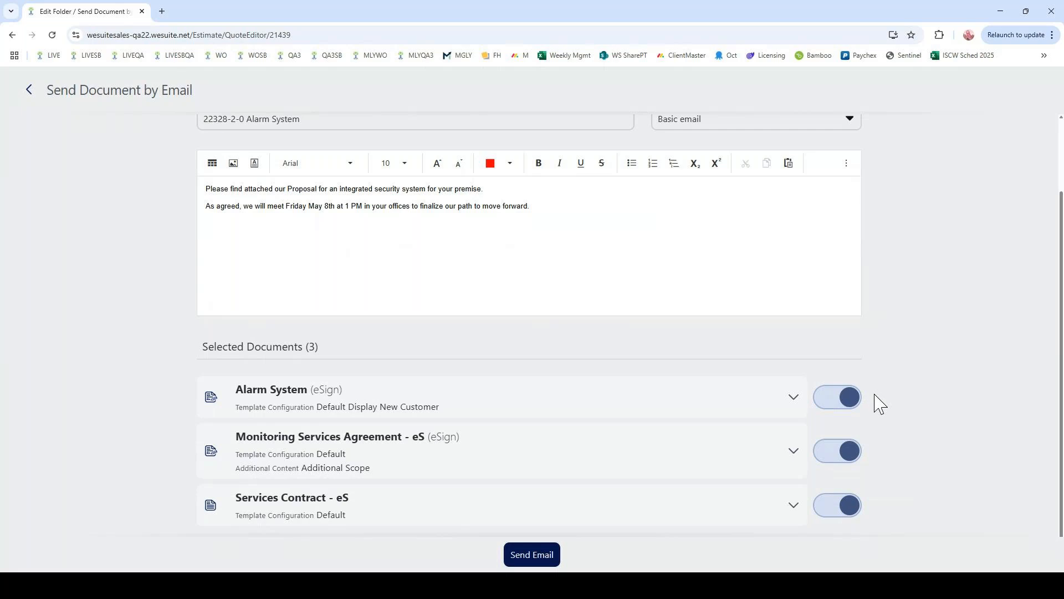
{"action": "scroll", "coordinate": [880, 403], "scroll_direction": "up", "scroll_amount": 2}
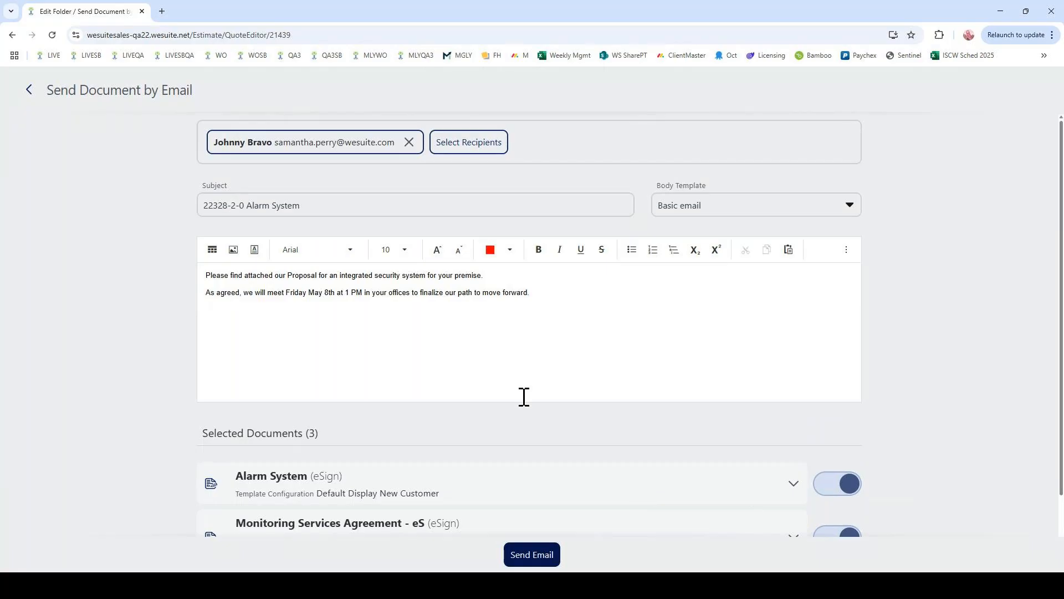
{"action": "left_click", "coordinate": [31, 91]}
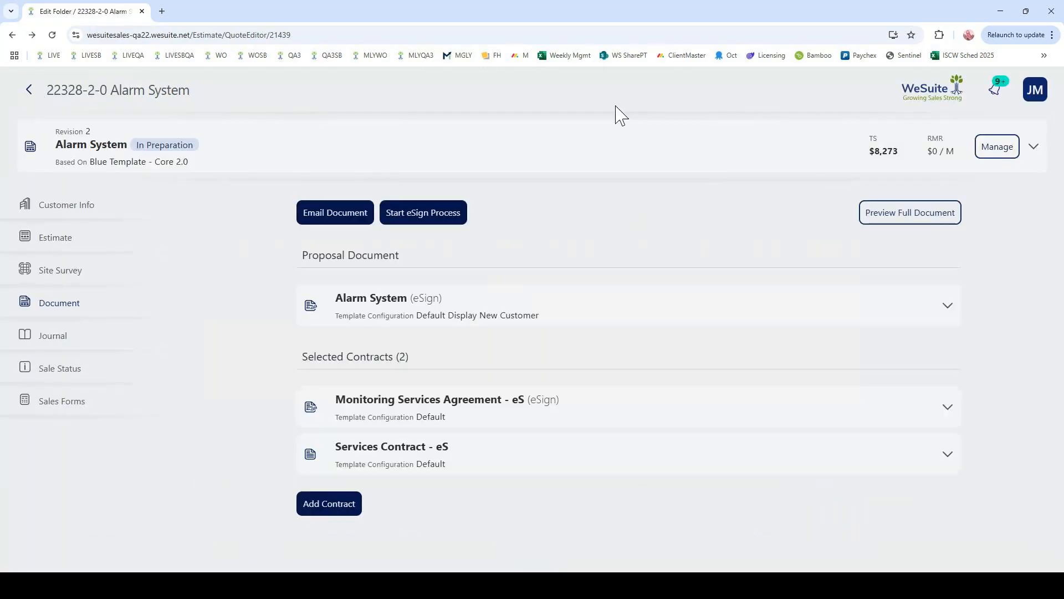
Check the quote package list, try to email the Revision 2 documents without a body template, and return to the documents
{"action": "left_click", "coordinate": [997, 147]}
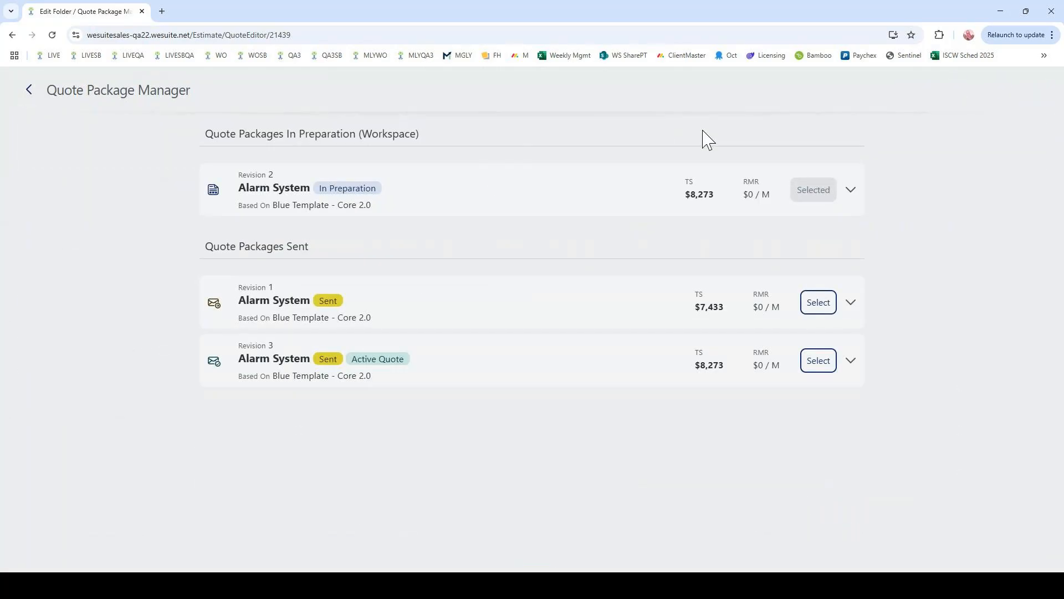
{"action": "left_click", "coordinate": [31, 92]}
{"action": "left_click", "coordinate": [421, 212]}
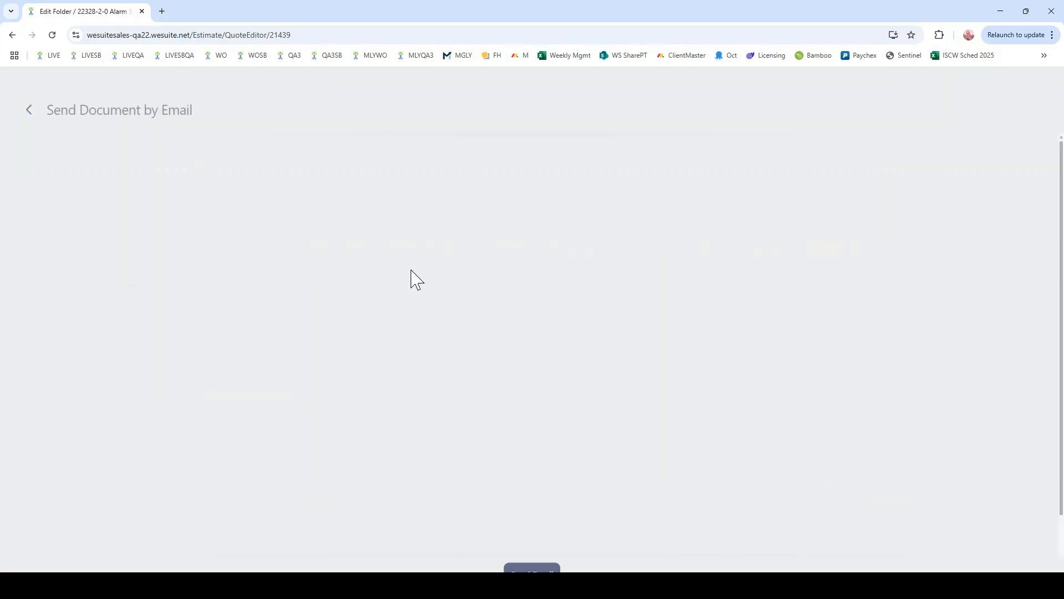
{"action": "left_click", "coordinate": [542, 557]}
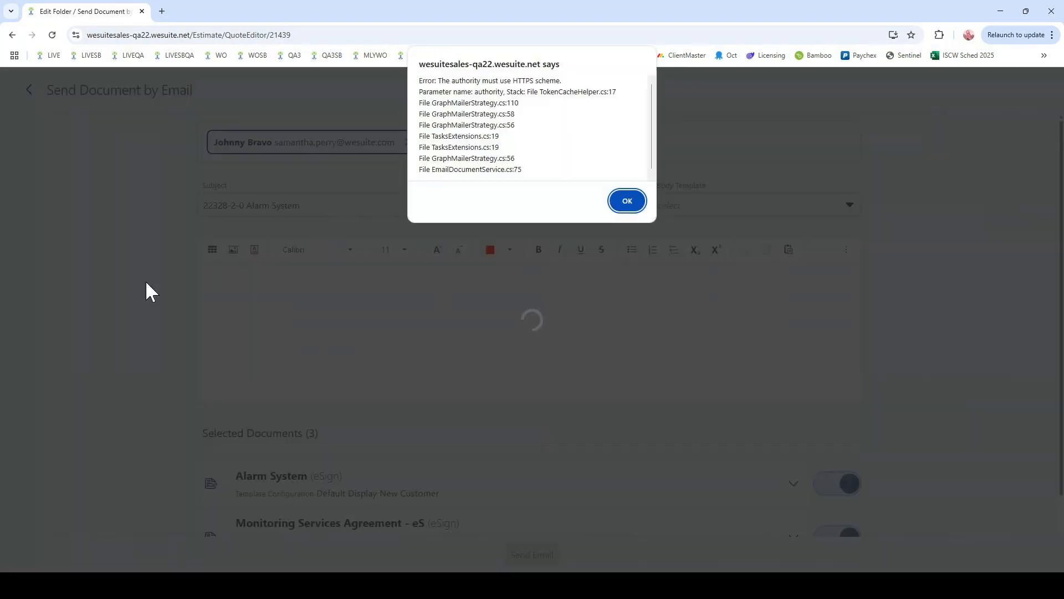
{"action": "left_click", "coordinate": [631, 206]}
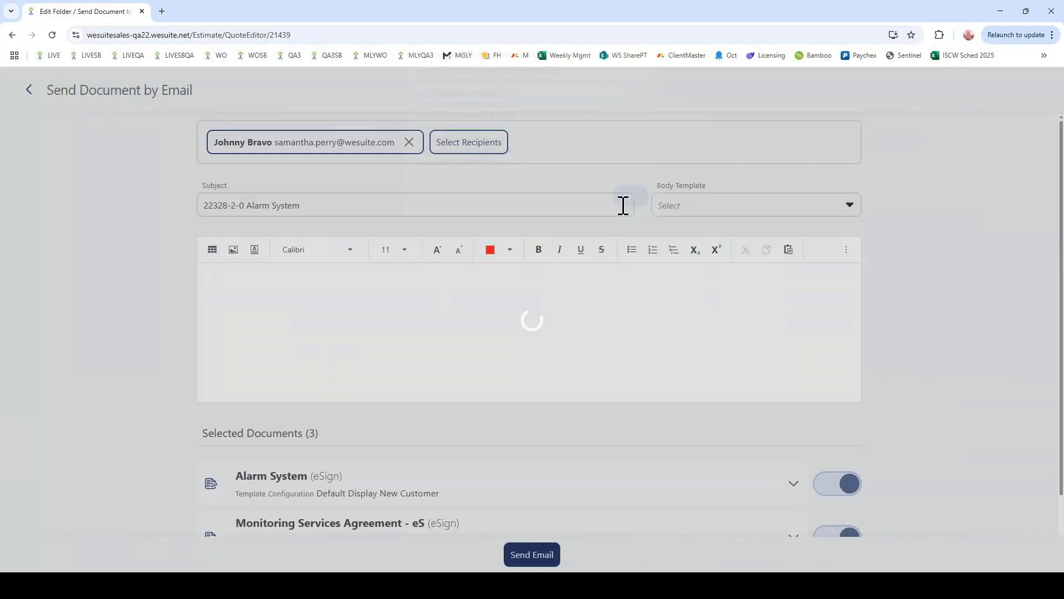
{"action": "left_click", "coordinate": [29, 92]}
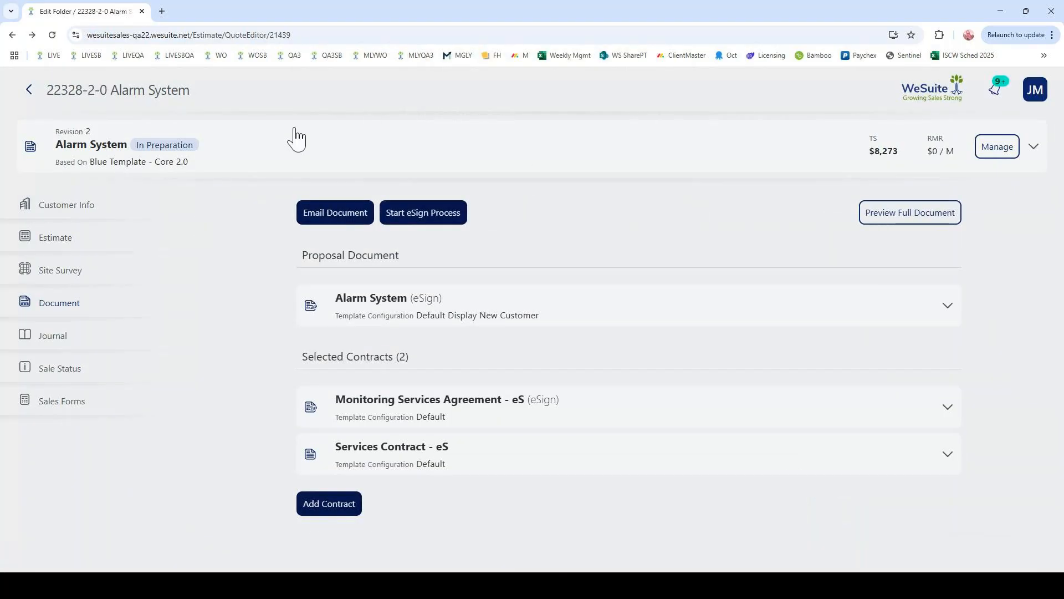
Send the Revision 2 documents for signing through the eSign process, agreeing to void the previously sent quote package, and return to the documents
{"action": "left_click", "coordinate": [444, 213]}
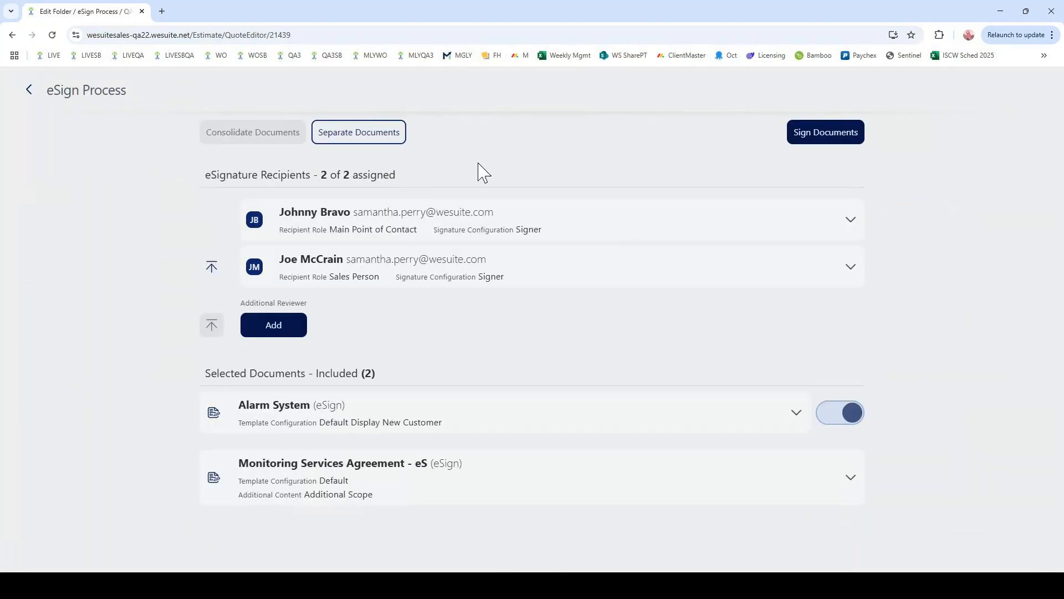
{"action": "left_click", "coordinate": [818, 140]}
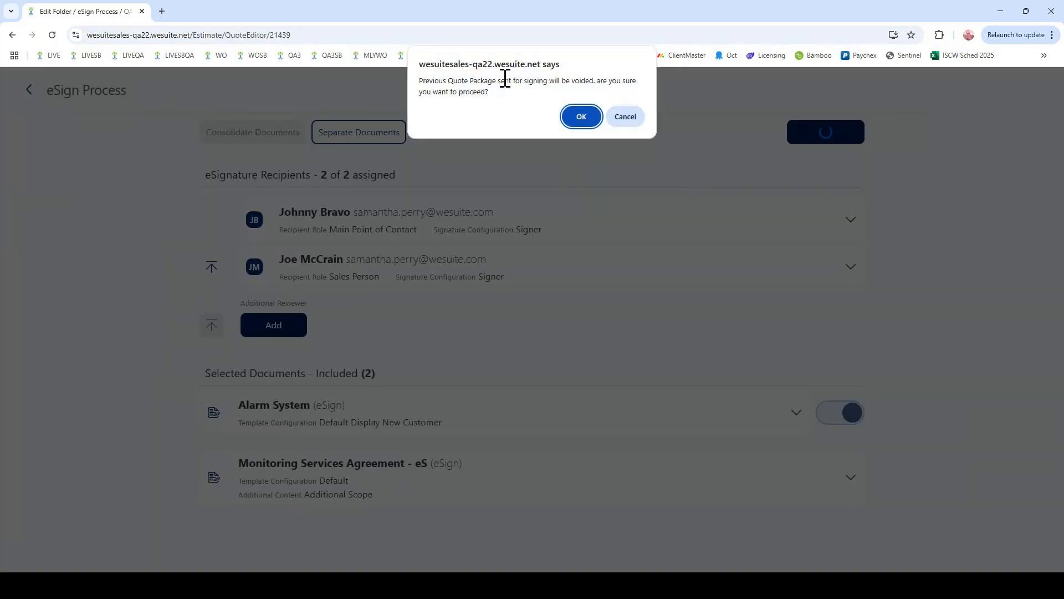
{"action": "left_click", "coordinate": [580, 118]}
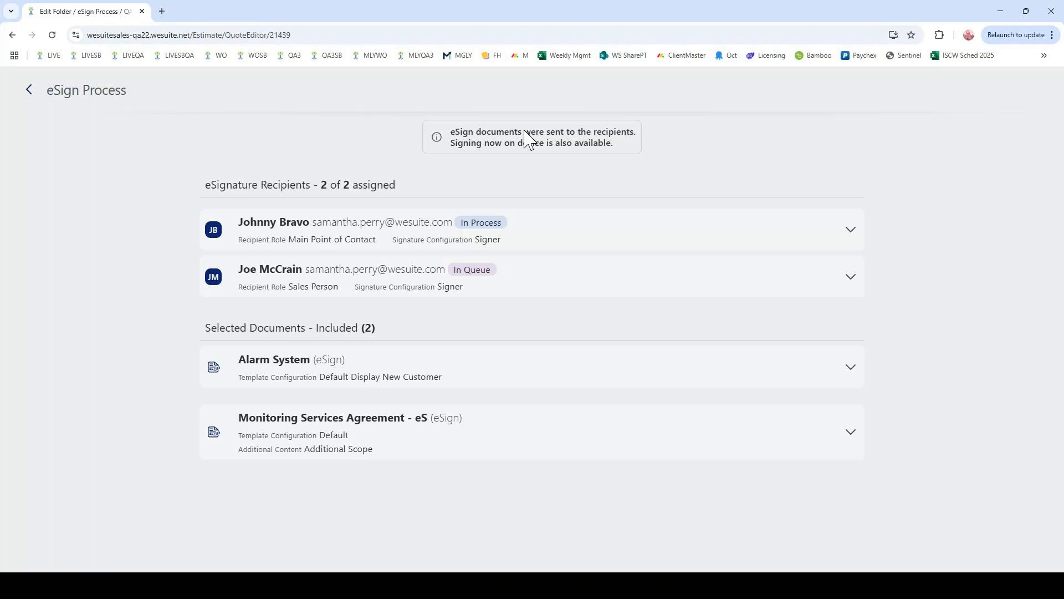
{"action": "left_click", "coordinate": [29, 90]}
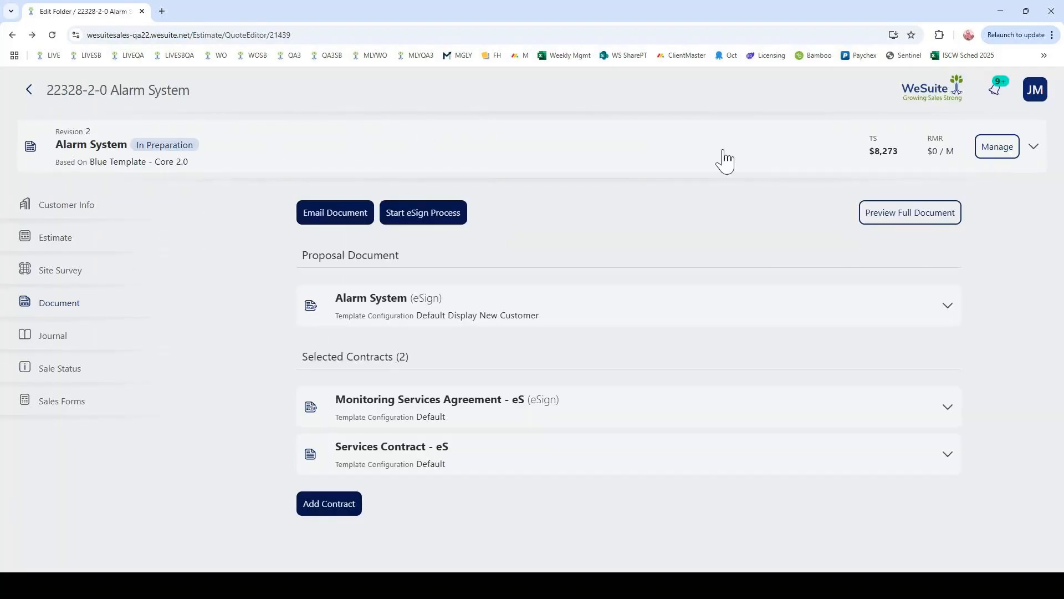
Expand the Revision 2 package's details and check the statuses of all revisions in the Quote Package Manager
{"action": "left_click", "coordinate": [635, 150]}
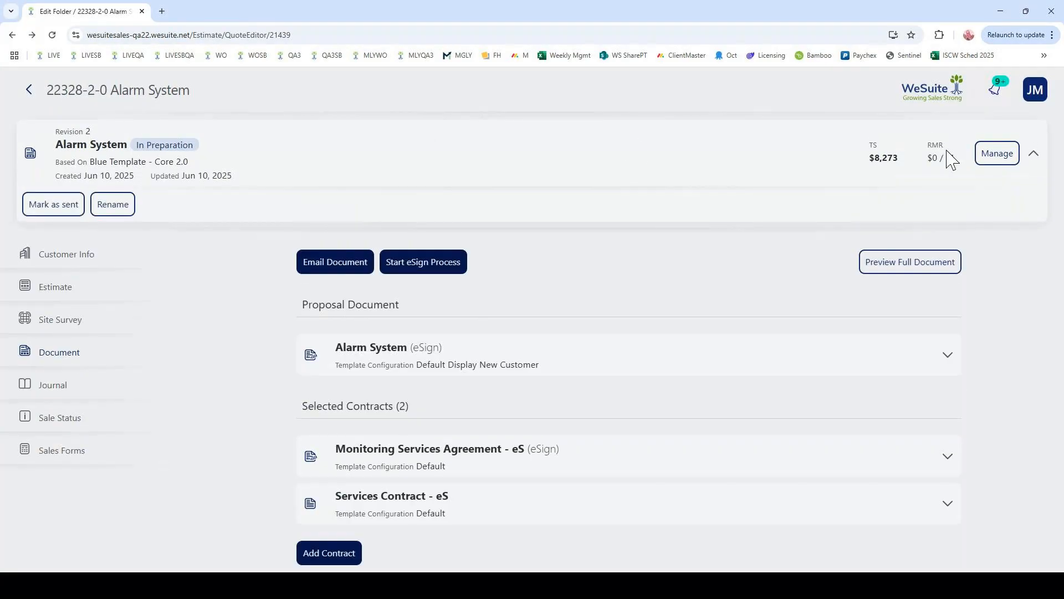
{"action": "left_click", "coordinate": [997, 154]}
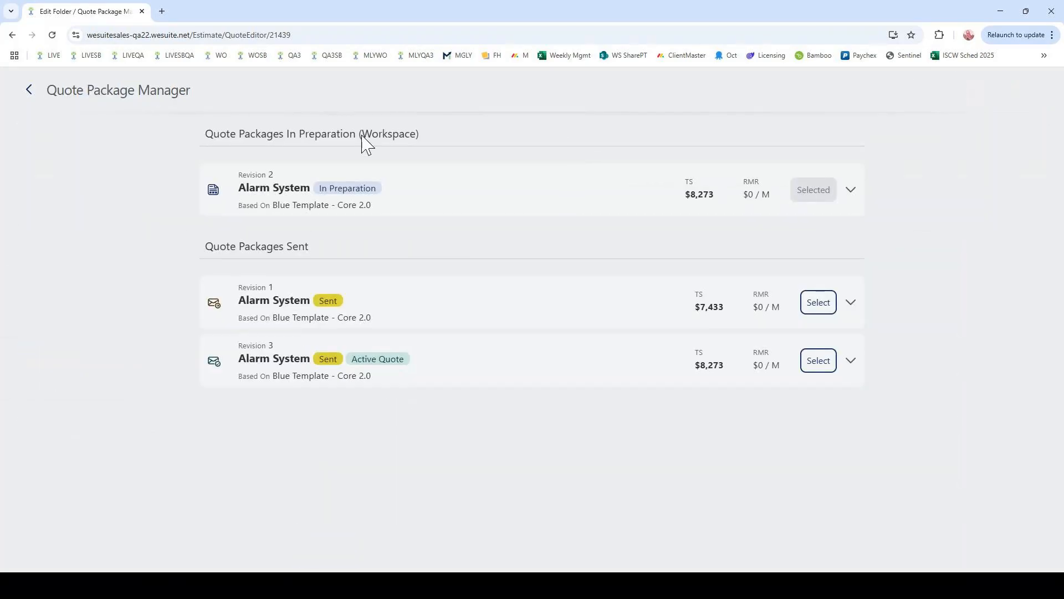
{"action": "left_click", "coordinate": [567, 198]}
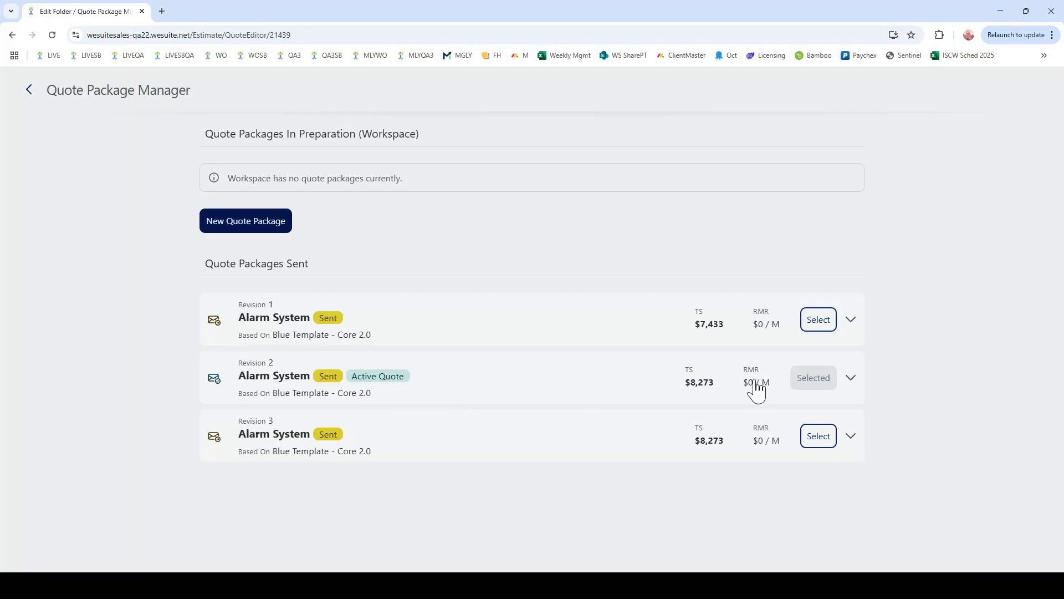
Expand the Revision 1 package's details and add a new Alarm System quote package using the settings of Revision 3
{"action": "left_click", "coordinate": [851, 321]}
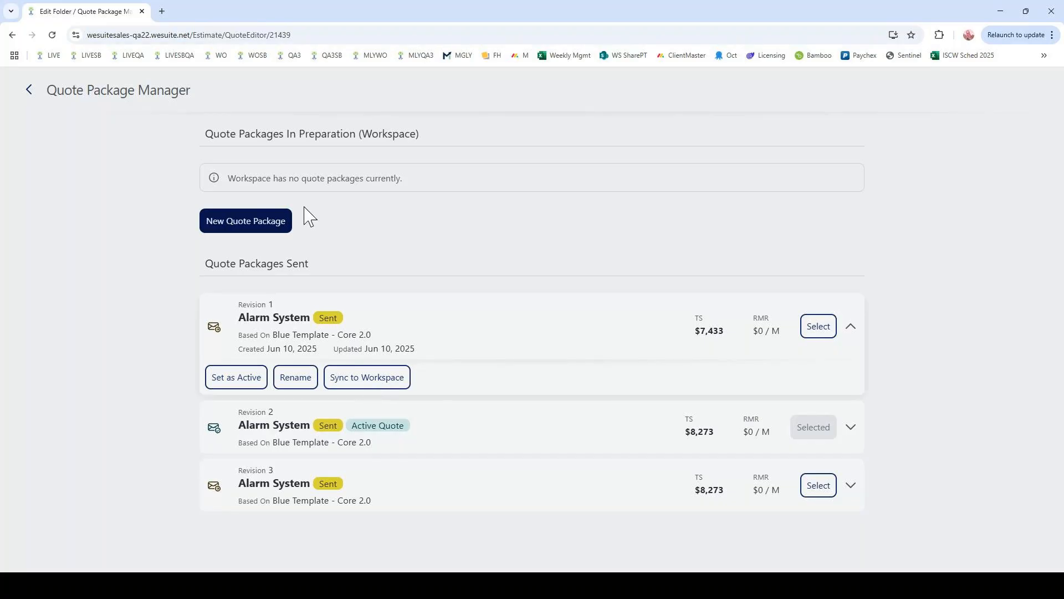
{"action": "left_click", "coordinate": [275, 222]}
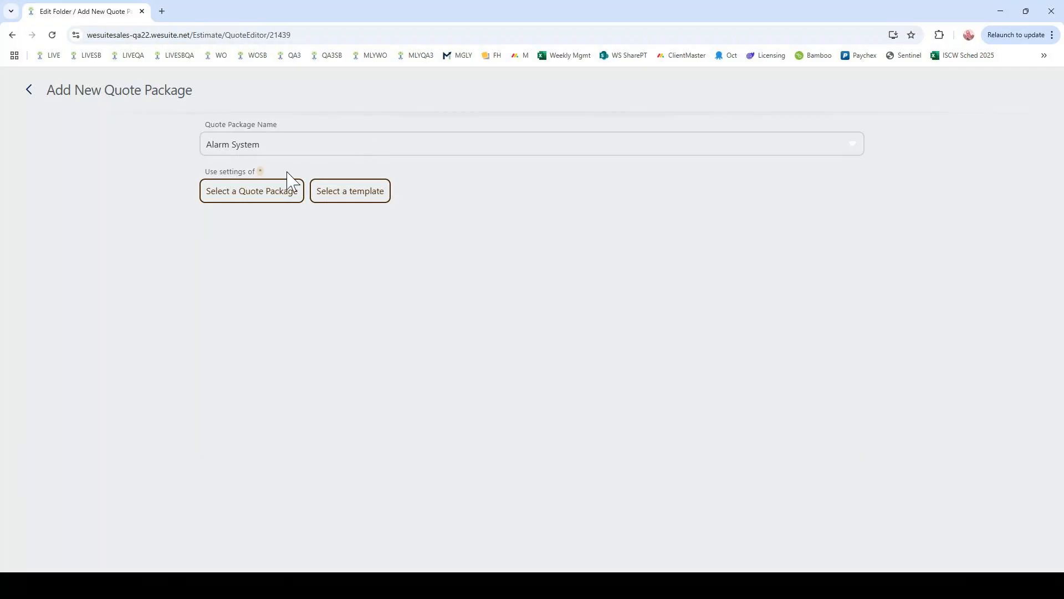
{"action": "left_click", "coordinate": [259, 200]}
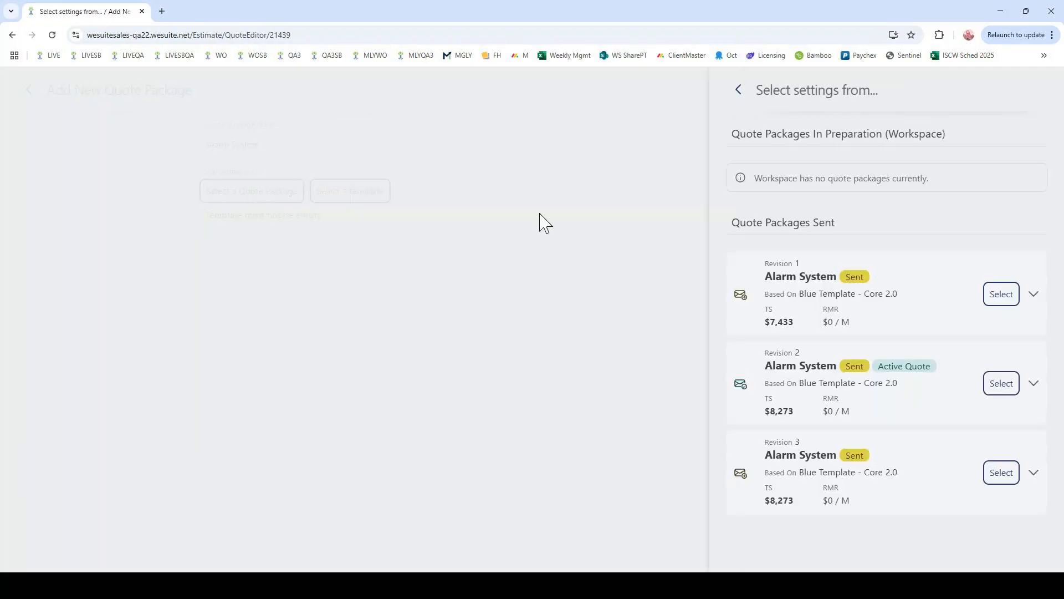
{"action": "left_click", "coordinate": [733, 93]}
{"action": "left_click", "coordinate": [377, 196]}
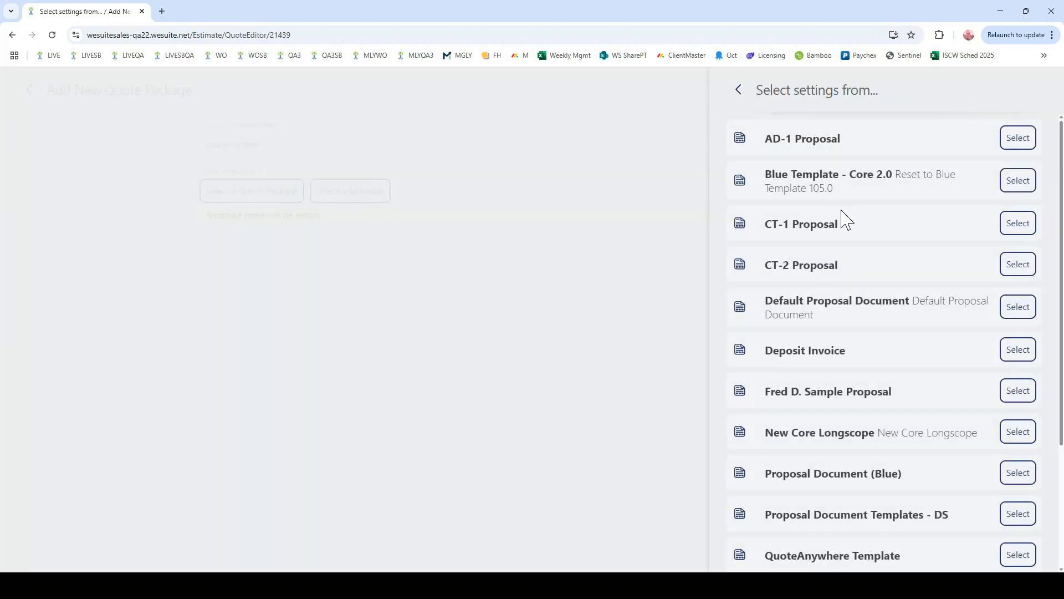
{"action": "left_click", "coordinate": [735, 93]}
{"action": "left_click", "coordinate": [261, 192]}
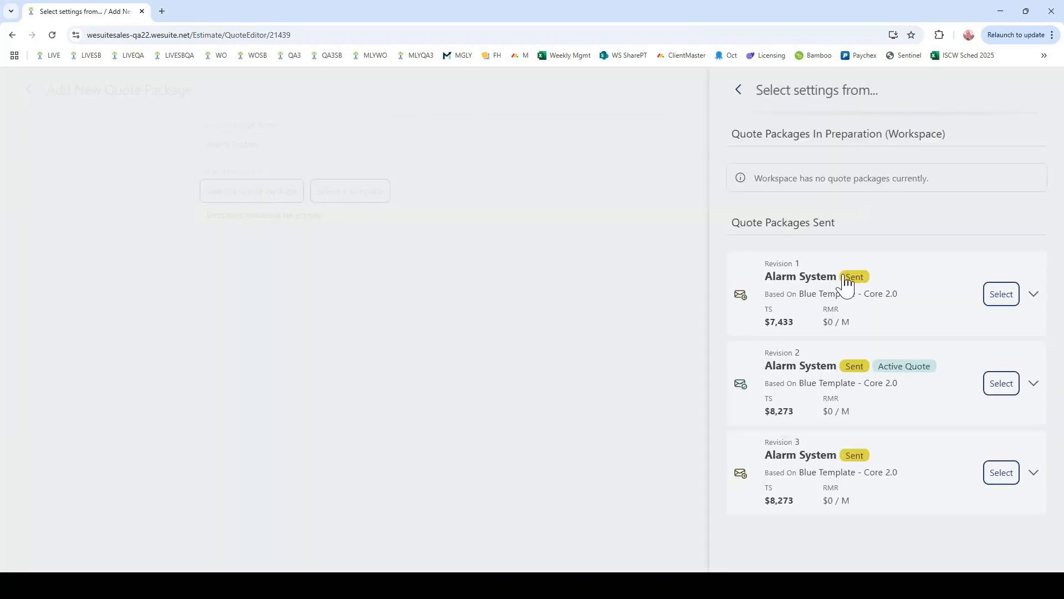
{"action": "left_click", "coordinate": [1001, 474]}
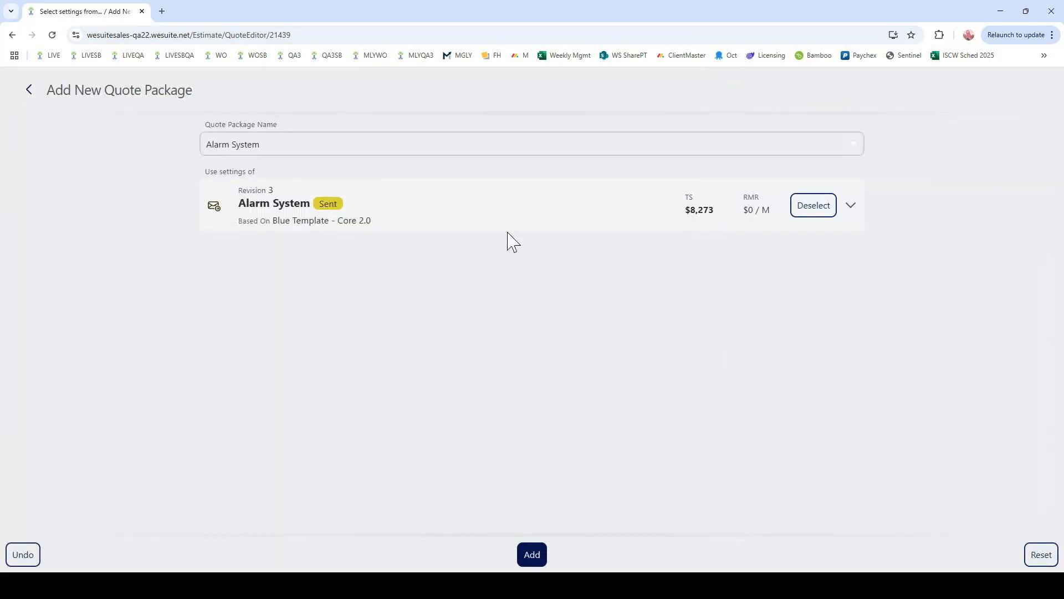
{"action": "left_click", "coordinate": [533, 557]}
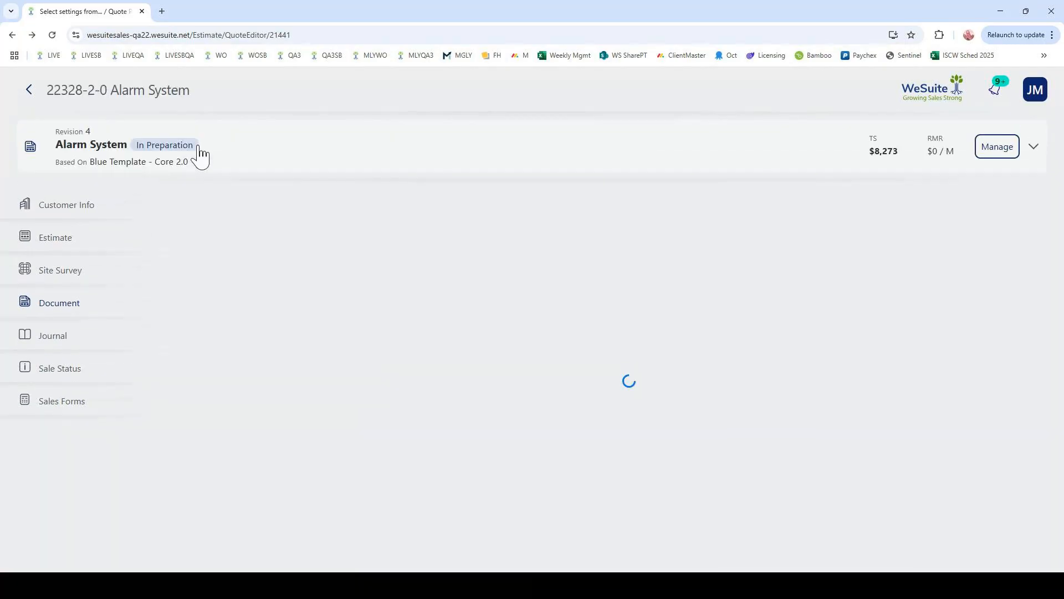
Add ODM-2010 by Cypress Integration Solutions from the favorite materials to the Revision 4 Estimate folder with quantity 8
{"action": "left_click", "coordinate": [61, 239]}
{"action": "left_click", "coordinate": [311, 276]}
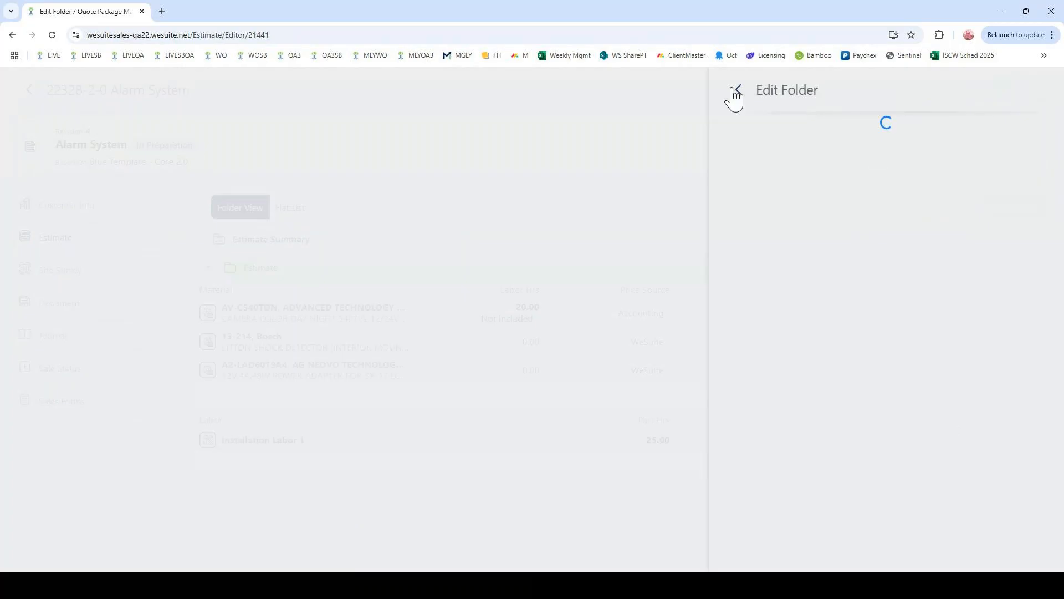
{"action": "left_click", "coordinate": [831, 456]}
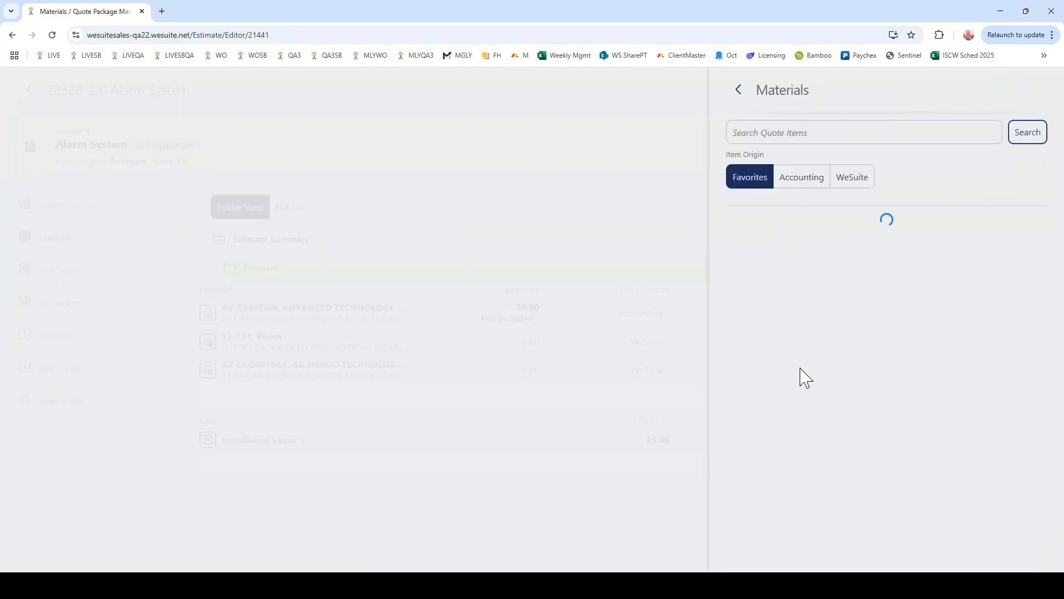
{"action": "left_click", "coordinate": [793, 183]}
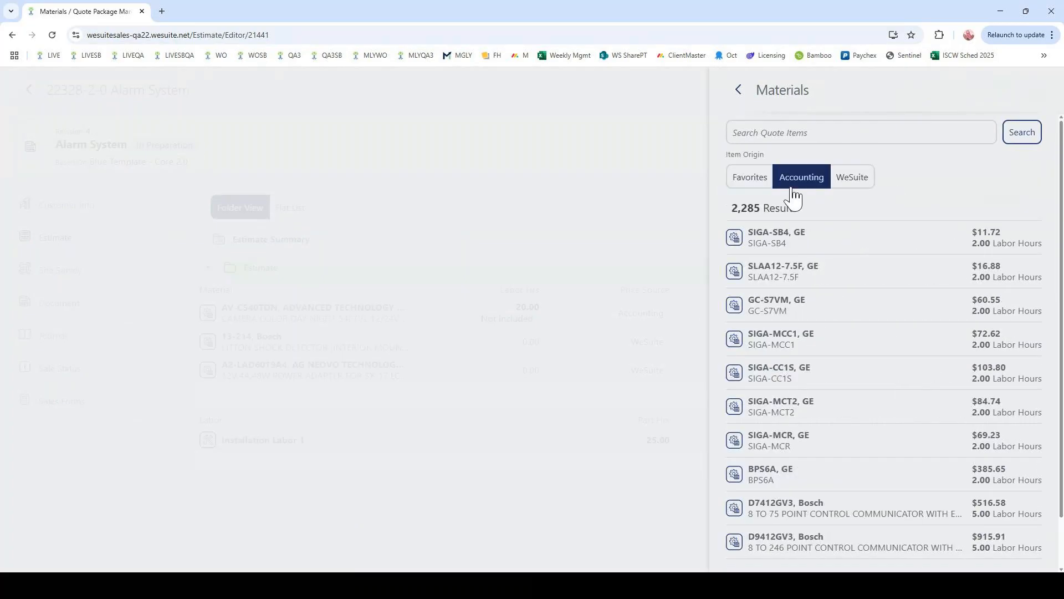
{"action": "left_click", "coordinate": [736, 185]}
{"action": "left_click", "coordinate": [828, 280]}
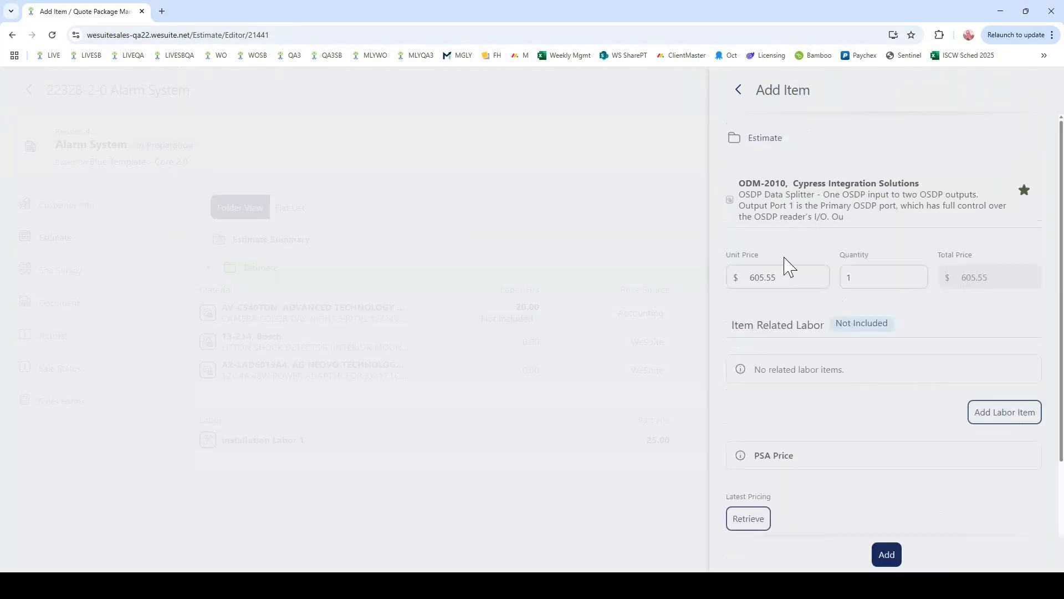
{"action": "left_click", "coordinate": [894, 550]}
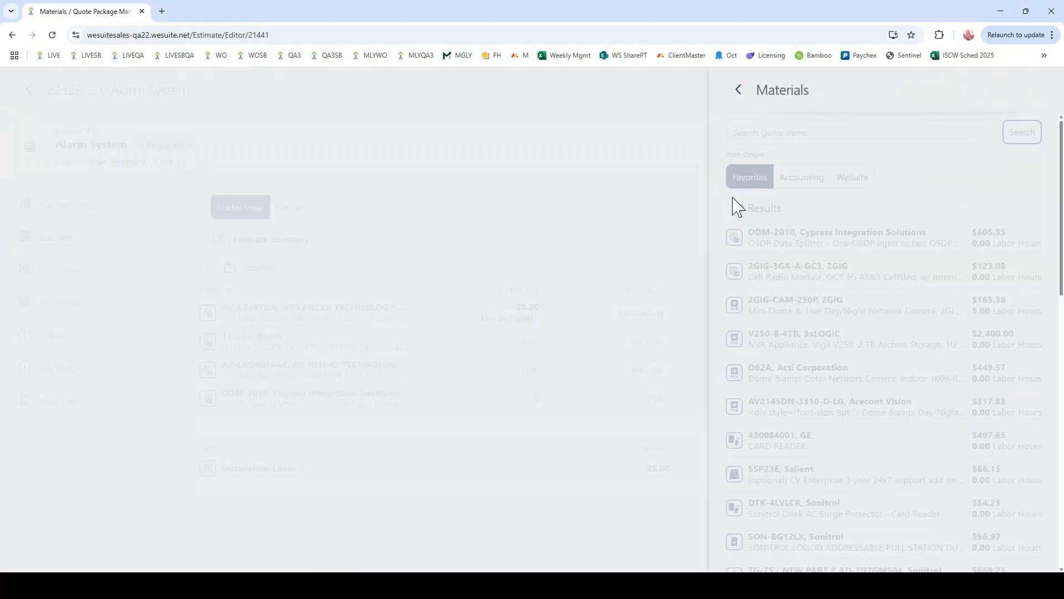
{"action": "left_click", "coordinate": [739, 89]}
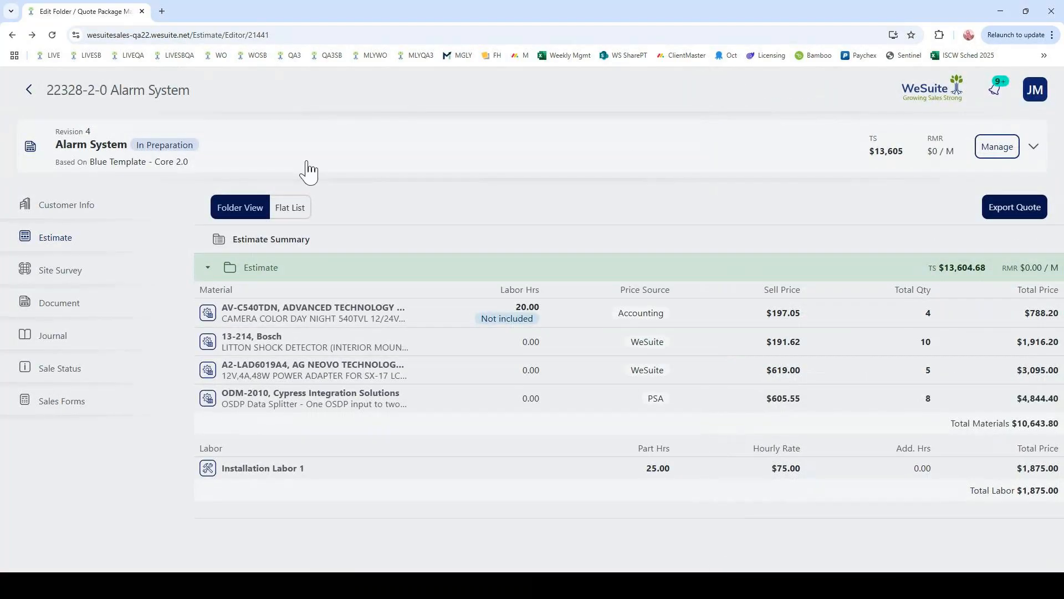
Open the Revision 4 documents and start their eSign process
{"action": "left_click", "coordinate": [136, 310]}
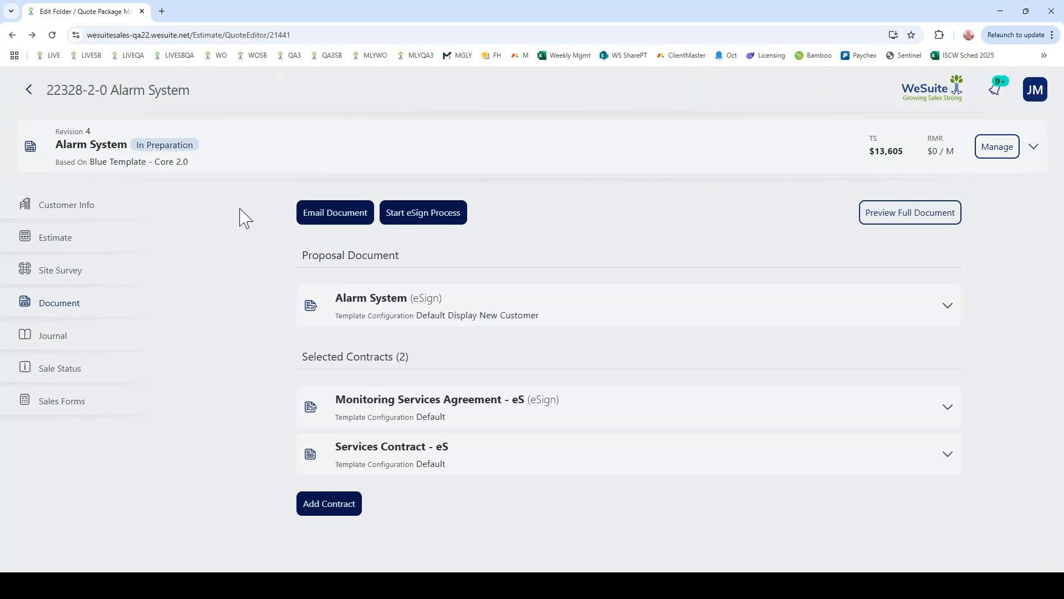
{"action": "left_click", "coordinate": [436, 221]}
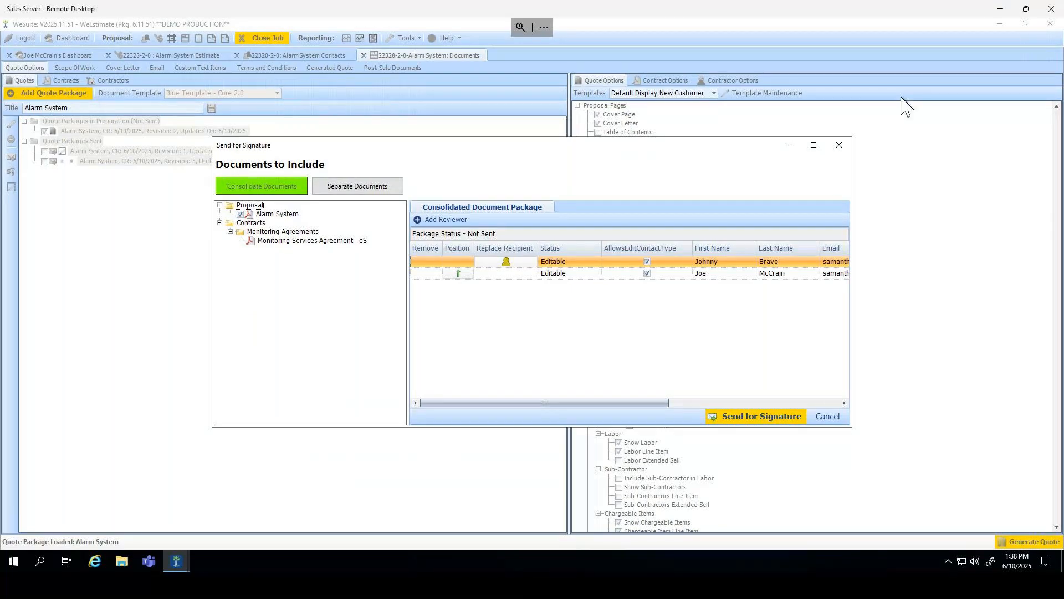
Switch to WeEstimate on the remote desktop, cancel the pending signature request, and close and reopen the J2 Alarm System job with refreshed data
{"action": "left_click", "coordinate": [830, 416]}
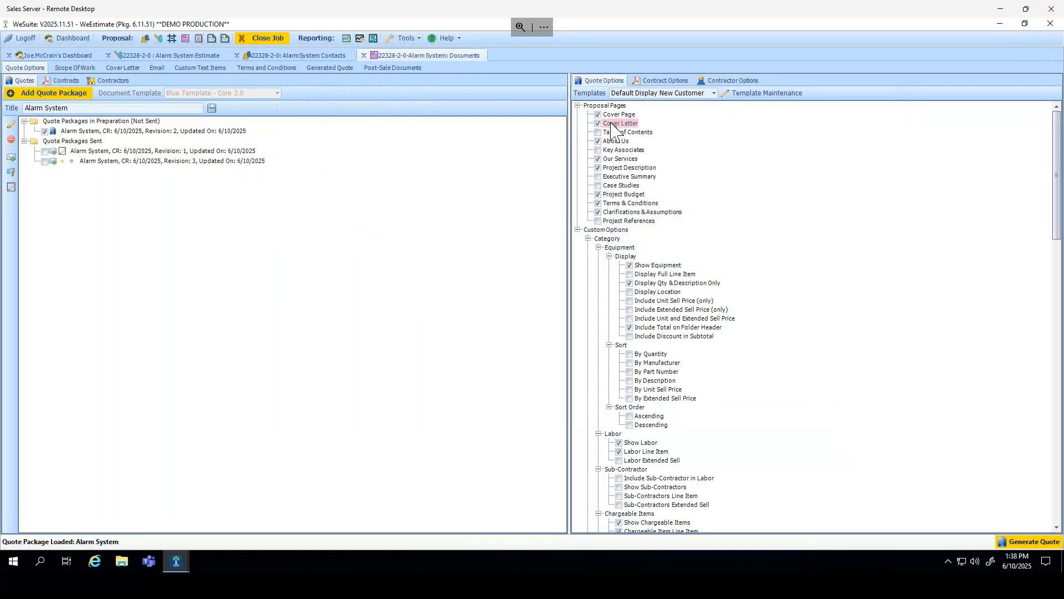
{"action": "left_click", "coordinate": [263, 38]}
{"action": "left_click", "coordinate": [110, 100]}
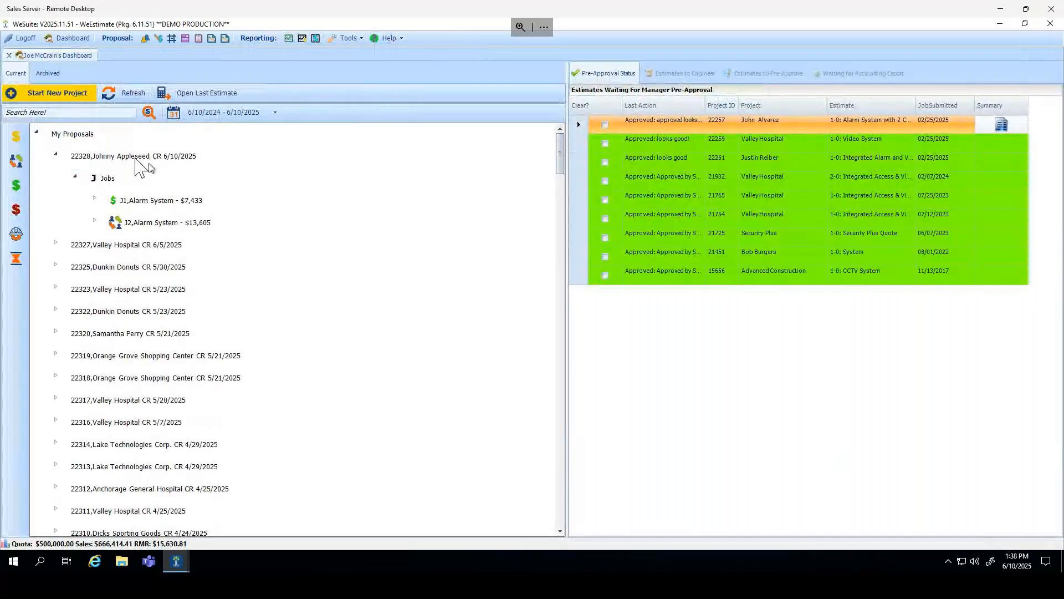
{"action": "double_click", "coordinate": [142, 224]}
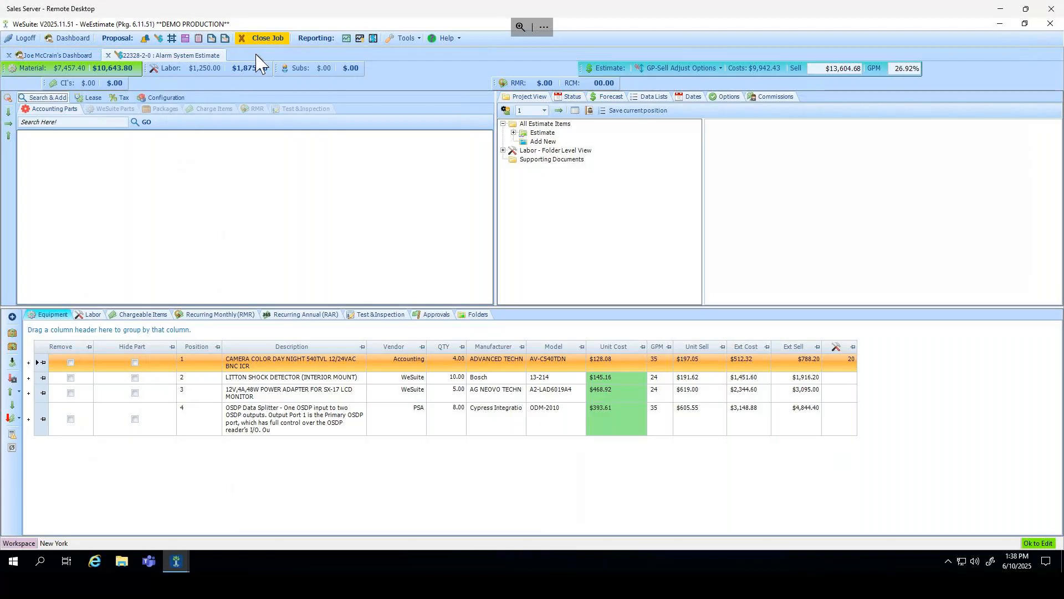
Open the J2 job's documents, select the sent Revision 3 quote package, and check the actions available for it
{"action": "left_click", "coordinate": [183, 40]}
{"action": "left_click", "coordinate": [55, 116]}
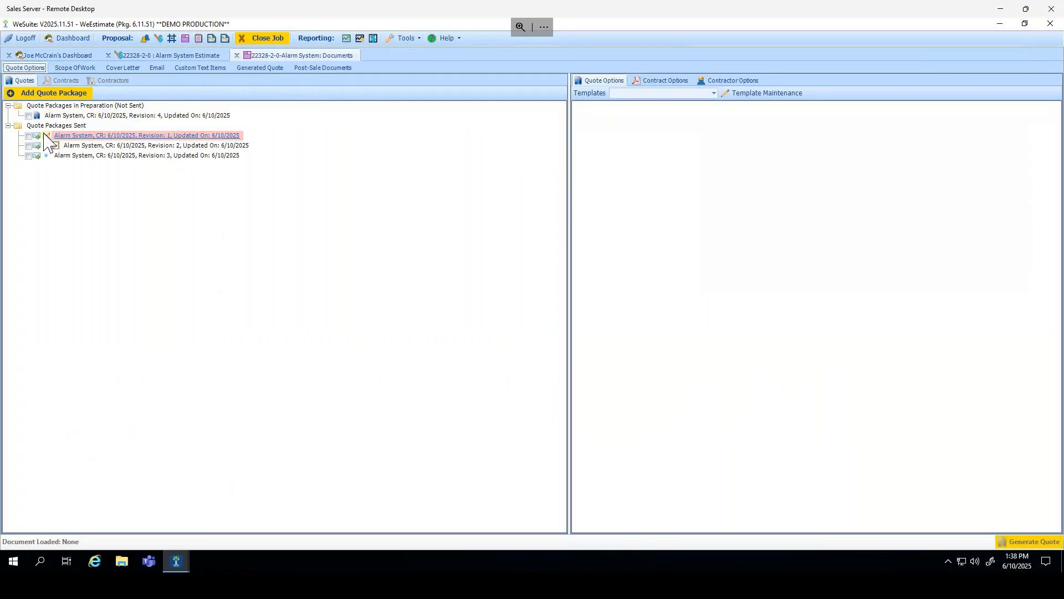
{"action": "left_click", "coordinate": [138, 158]}
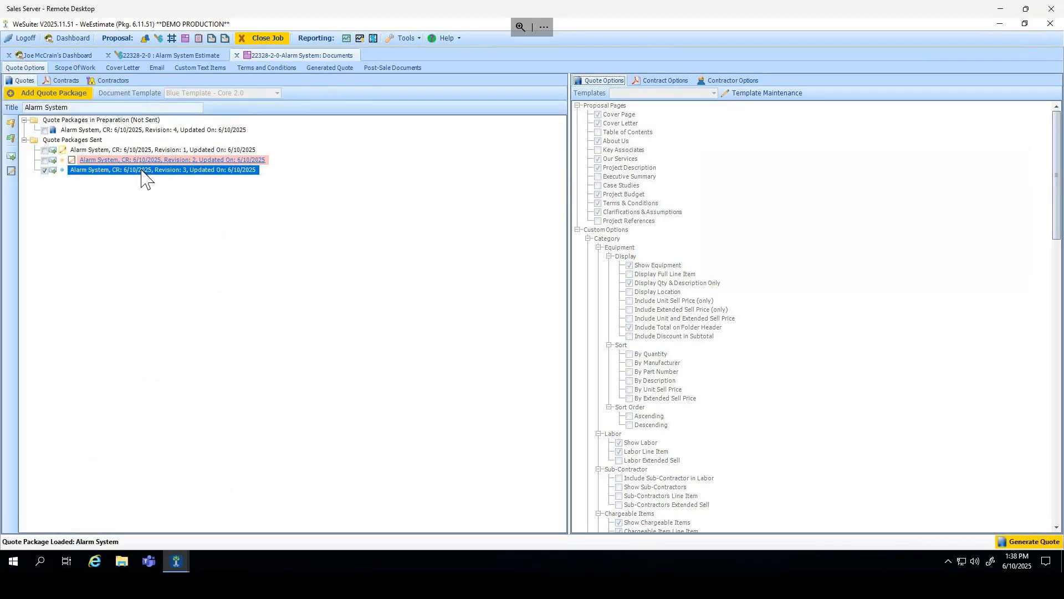
{"action": "right_click", "coordinate": [142, 170]}
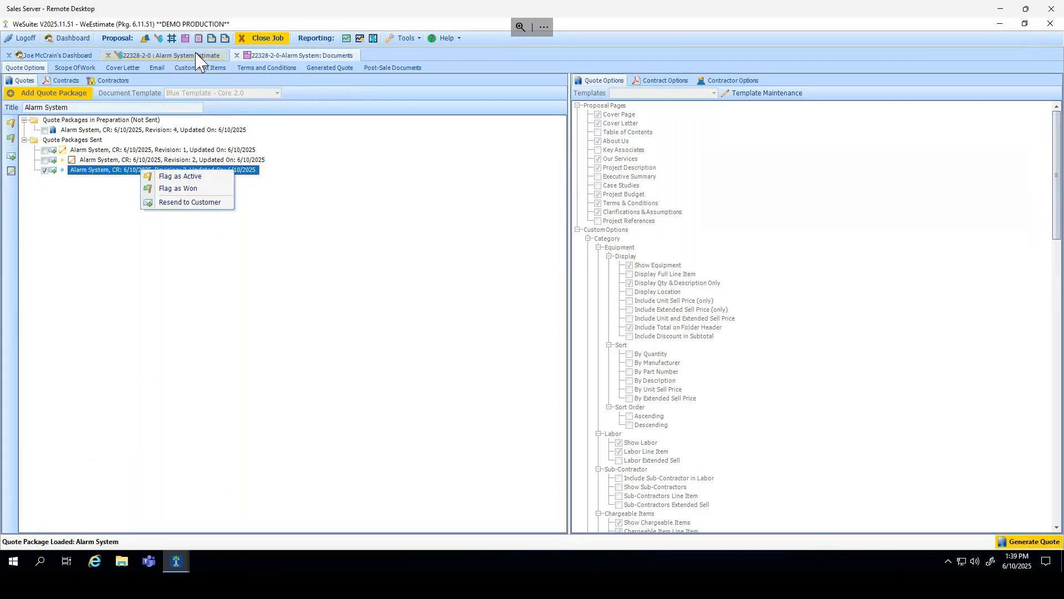
Try to sync job J2's sent $7,433 quote package to the workspace from the dashboard
{"action": "left_click", "coordinate": [77, 55]}
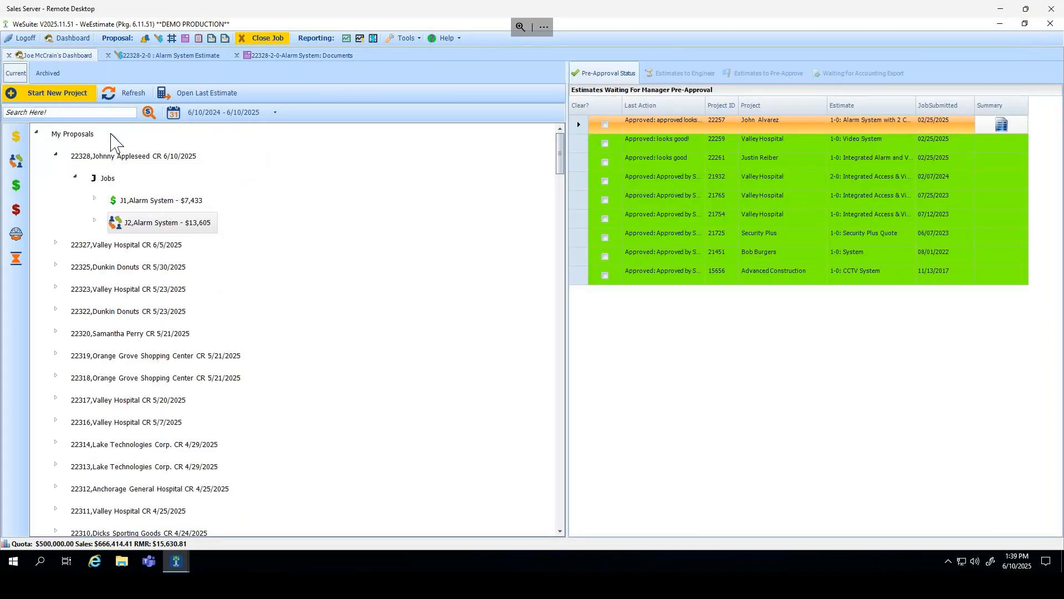
{"action": "left_click", "coordinate": [95, 220]}
{"action": "left_click", "coordinate": [114, 265]}
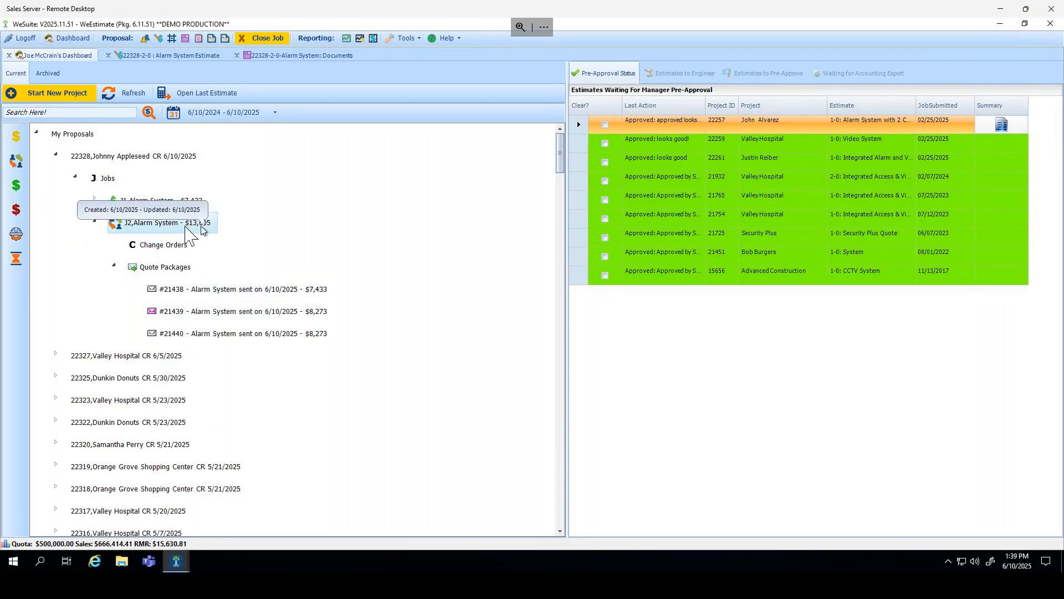
{"action": "right_click", "coordinate": [277, 294]}
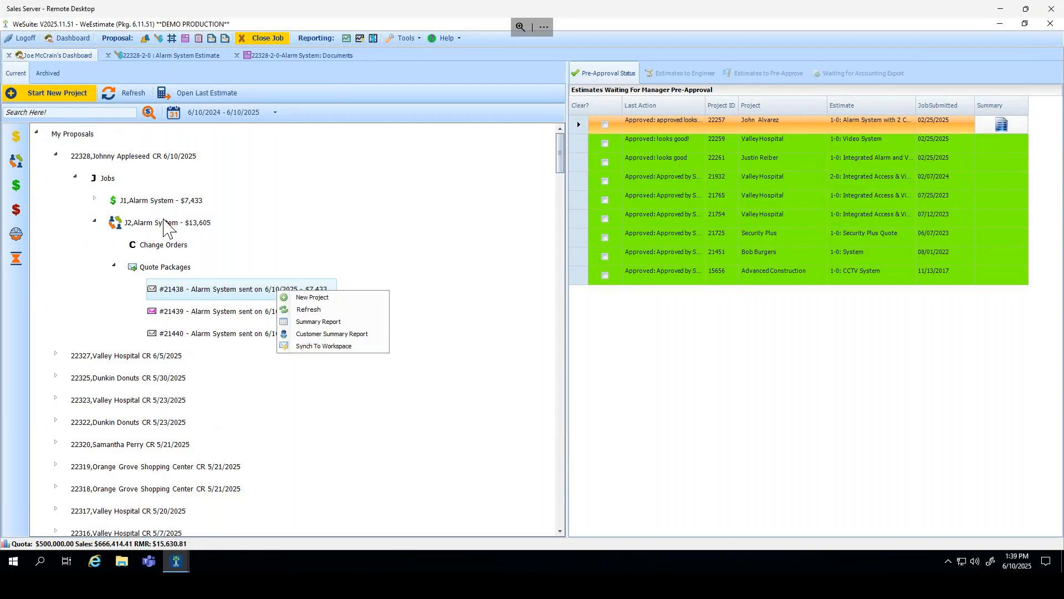
{"action": "left_click", "coordinate": [317, 346]}
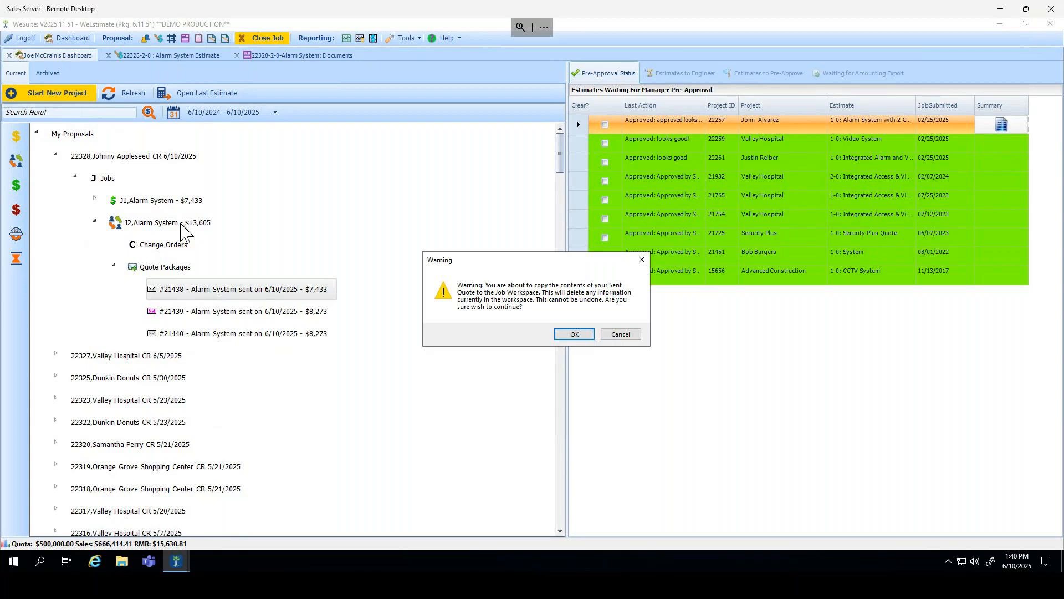
{"action": "left_click", "coordinate": [624, 336]}
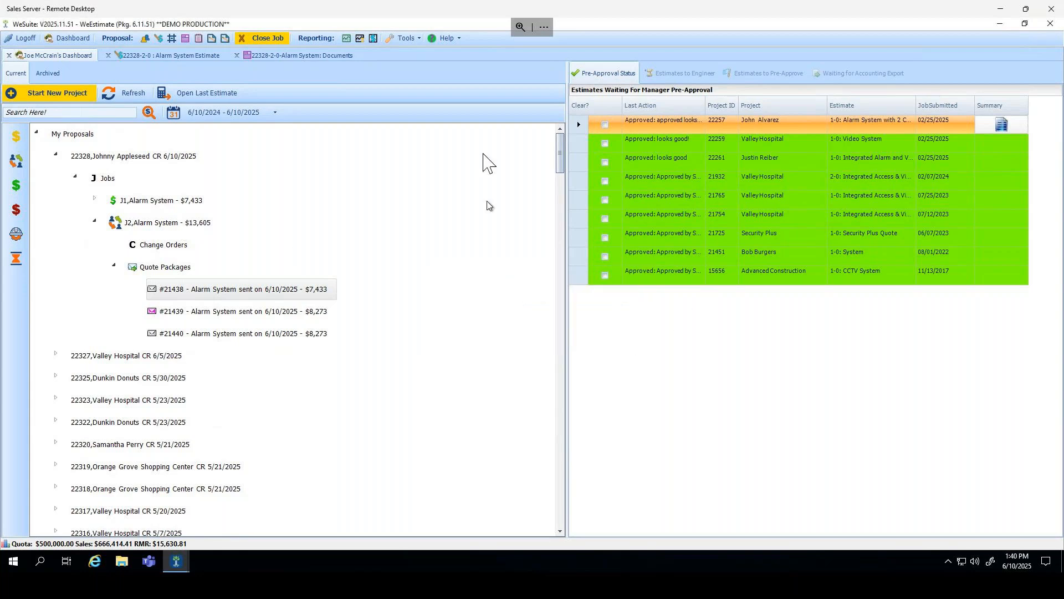
Mark the Revision 4 quote package as sent in the job's documents and check the Alarm System estimate
{"action": "left_click", "coordinate": [269, 55]}
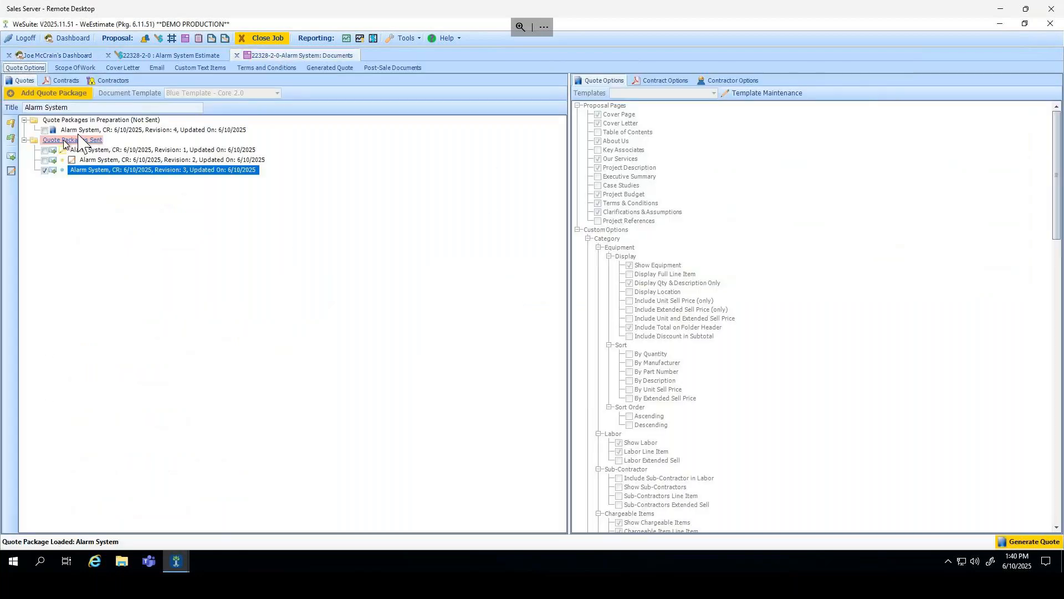
{"action": "left_click", "coordinate": [44, 130]}
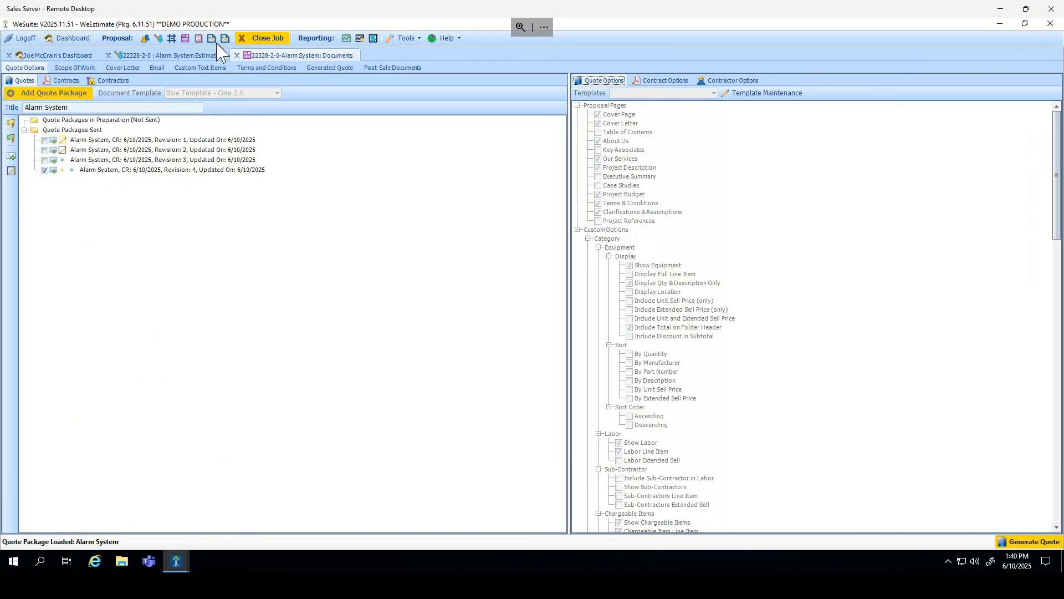
{"action": "left_click", "coordinate": [183, 56]}
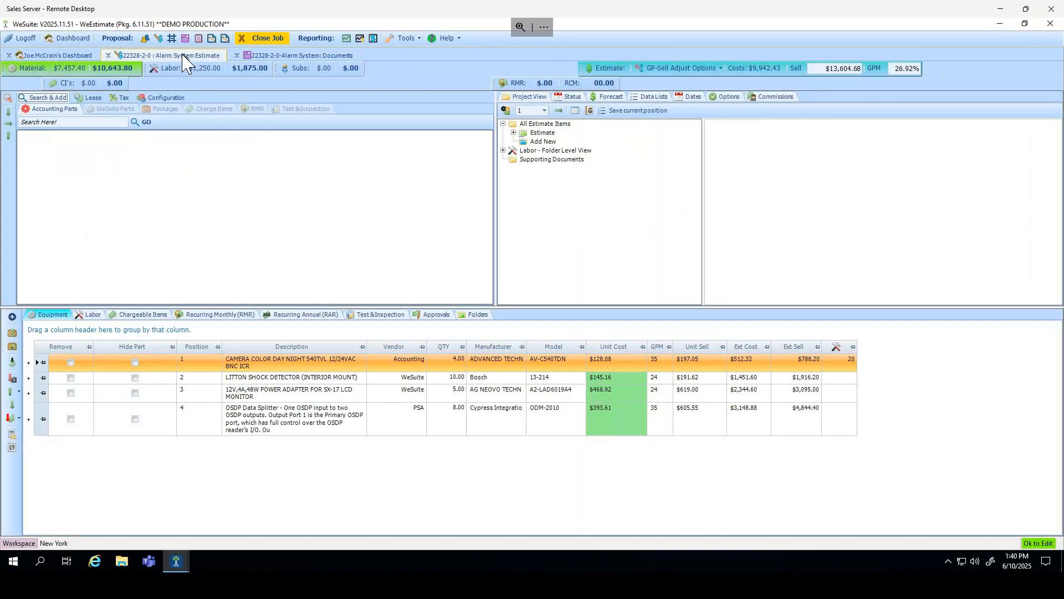
Reload the proposals list on the dashboard and expand job J2's quote packages
{"action": "left_click", "coordinate": [54, 55]}
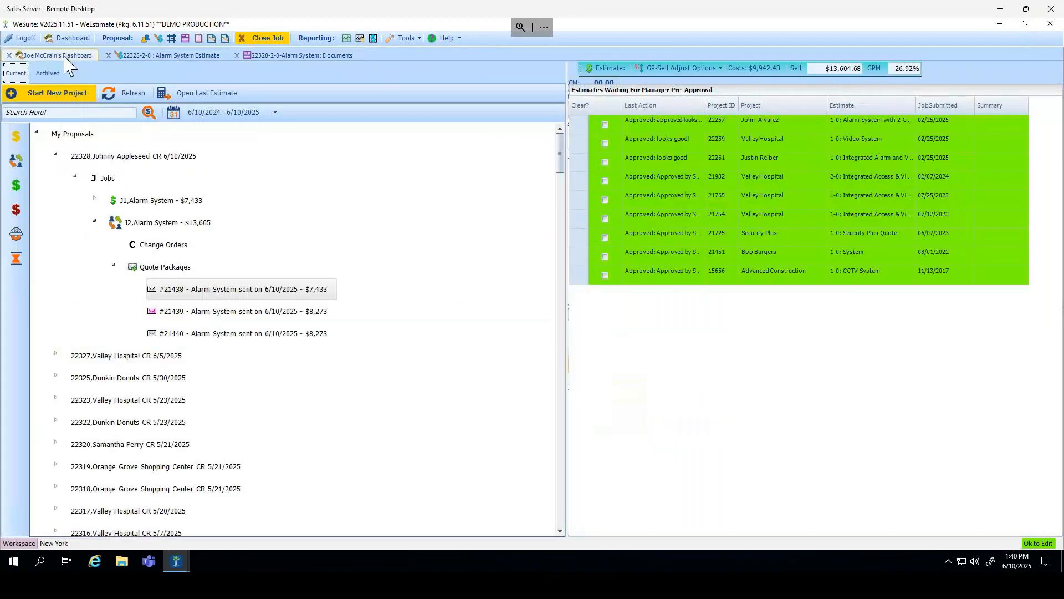
{"action": "left_click", "coordinate": [37, 132]}
{"action": "left_click", "coordinate": [56, 155]}
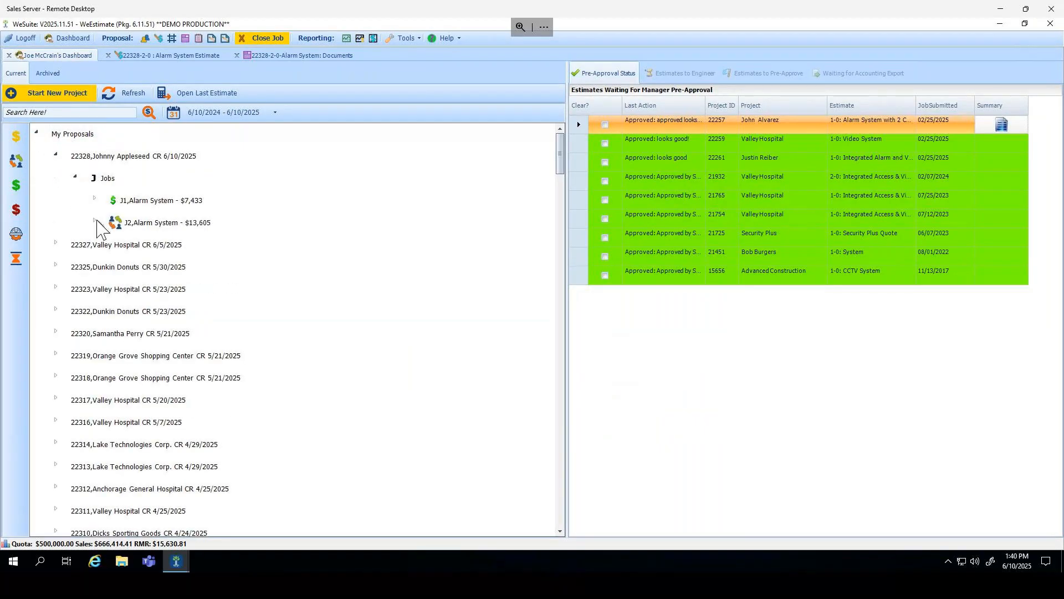
{"action": "left_click", "coordinate": [94, 221]}
{"action": "left_click", "coordinate": [113, 266]}
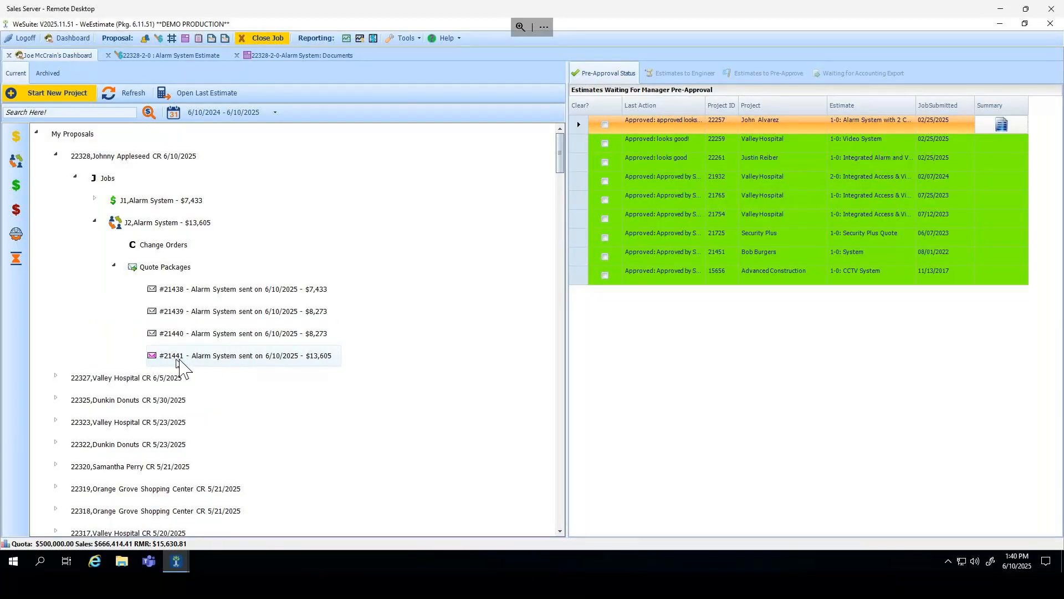
Sync the sent $7,433 quote package to the J2 job workspace, agreeing to overwrite its contents, and check the job's packages
{"action": "left_click", "coordinate": [251, 293]}
{"action": "right_click", "coordinate": [251, 294]}
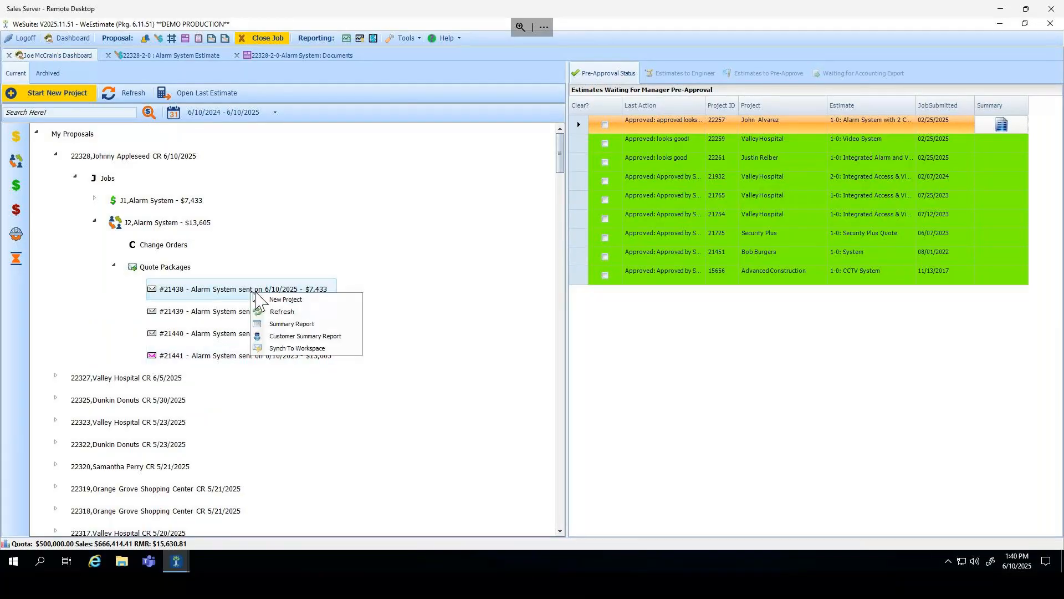
{"action": "left_click", "coordinate": [314, 348]}
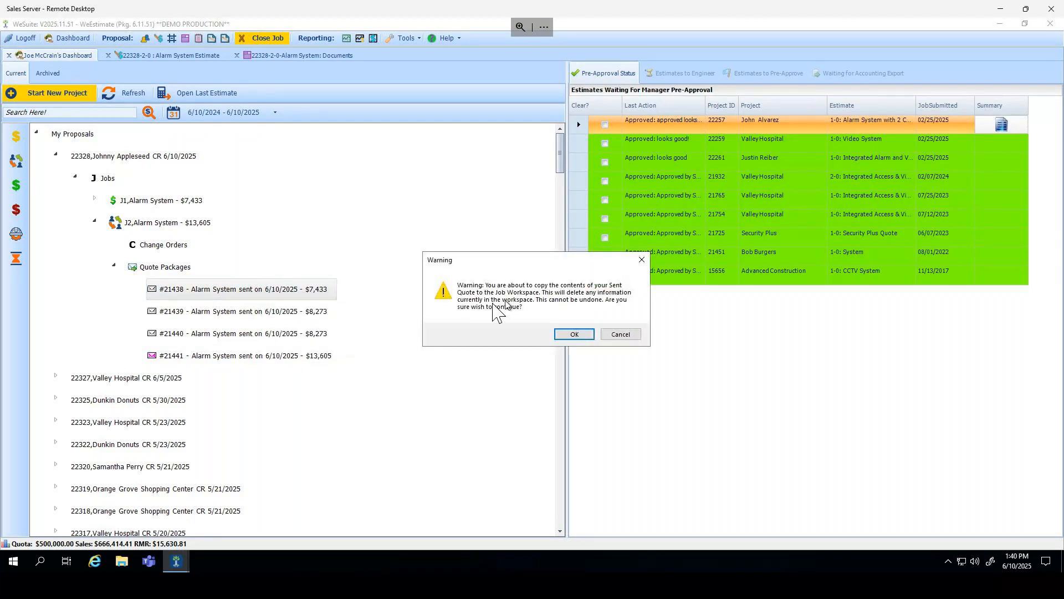
{"action": "left_click", "coordinate": [575, 335]}
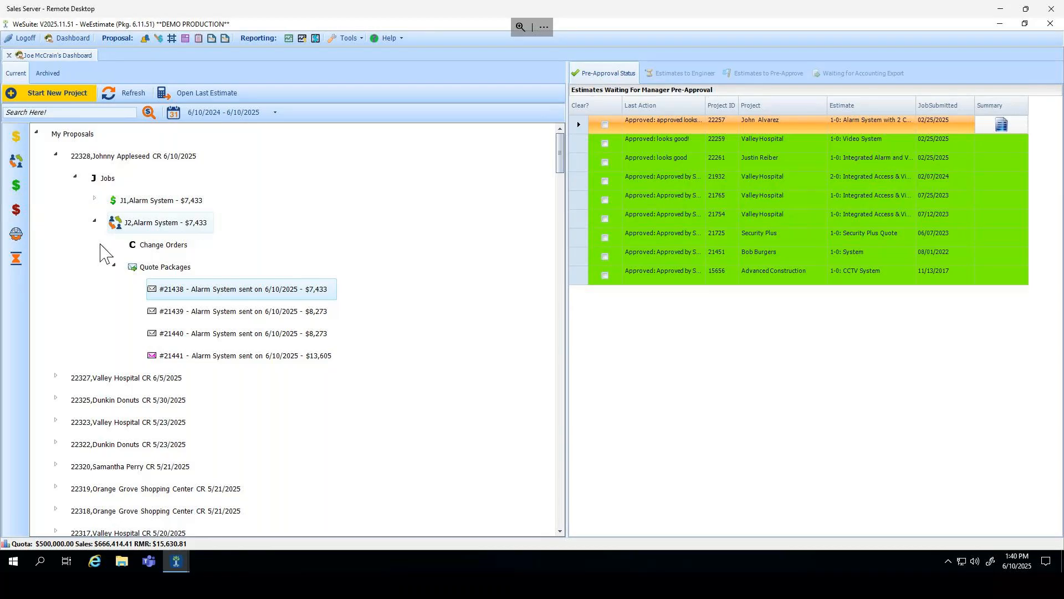
{"action": "left_click", "coordinate": [95, 220]}
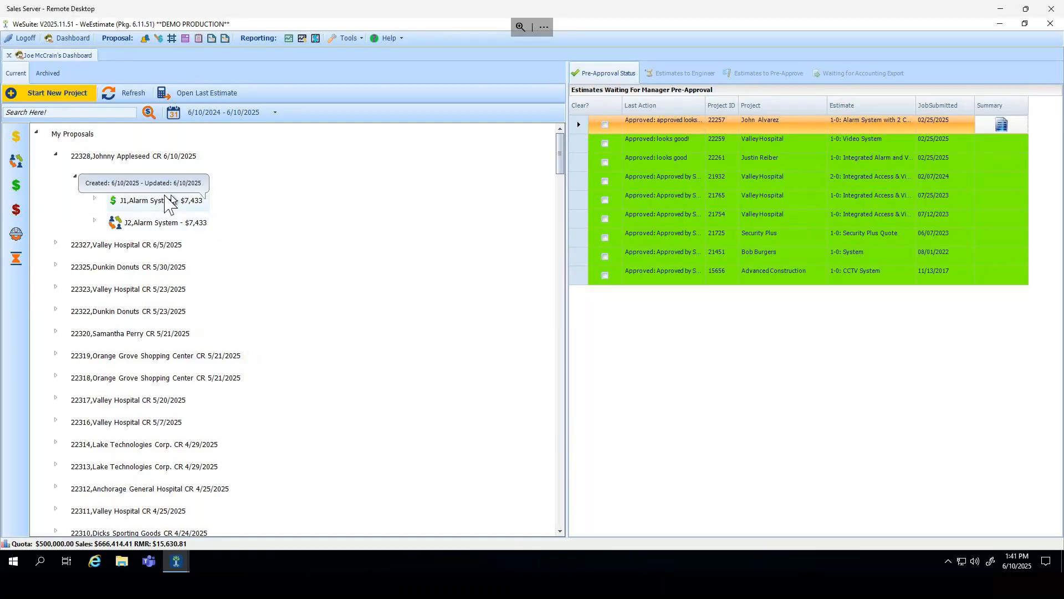
{"action": "left_click", "coordinate": [95, 220]}
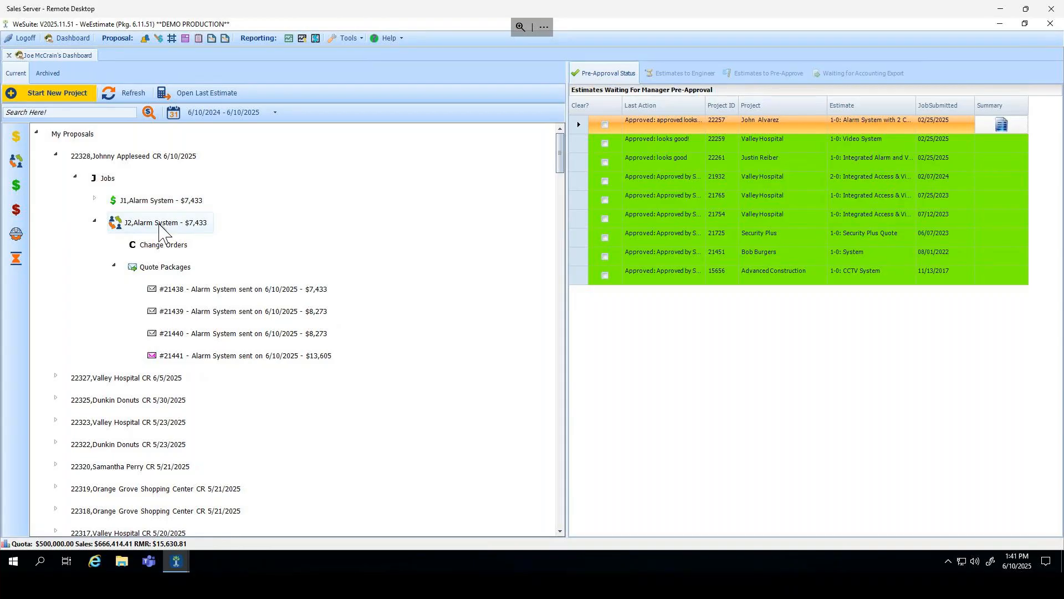
{"action": "left_click", "coordinate": [95, 221]}
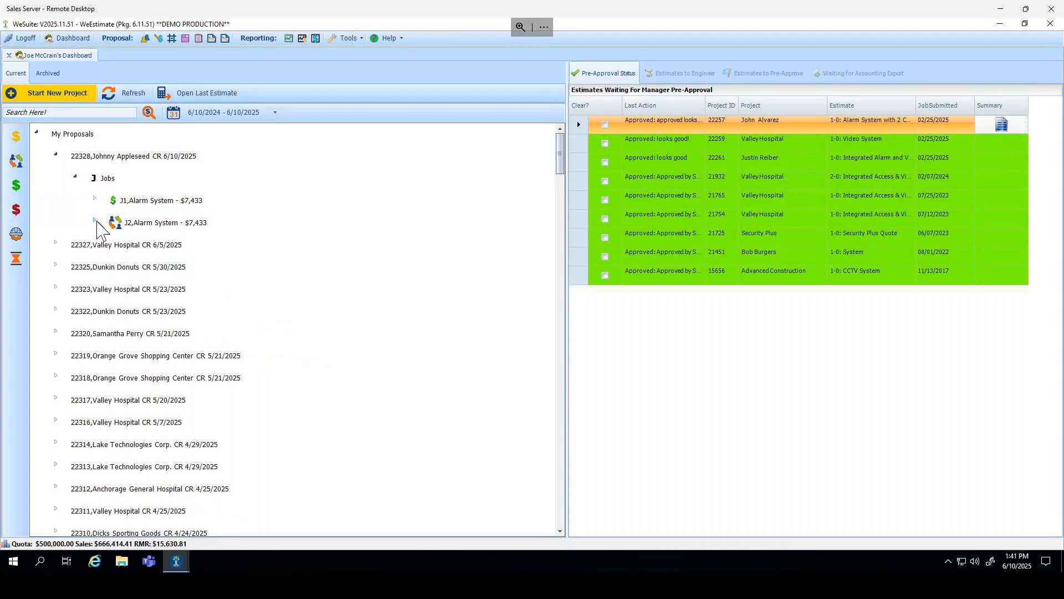